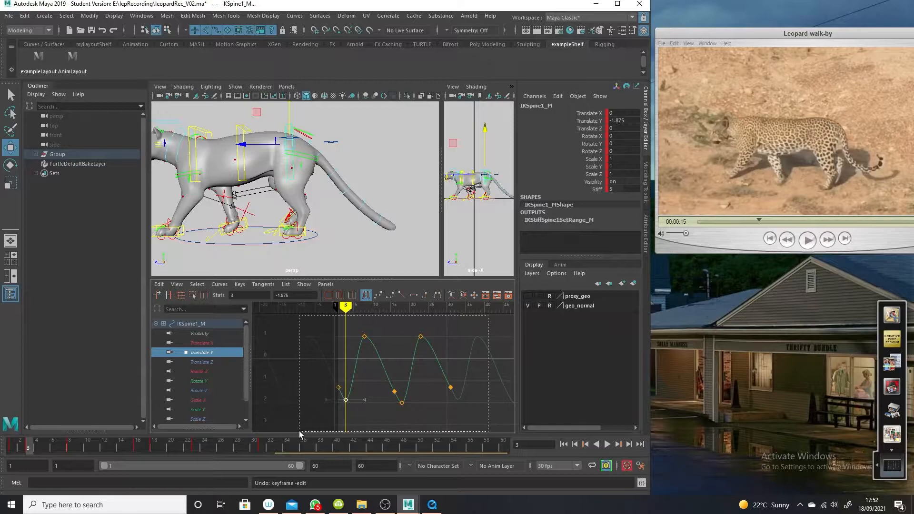
- Shift the IKSpine1_M Translate Y keys about four frames earlier, placing the last key on frame 27, and play the walk
middle_click_drag(381, 413, 327, 429, "shift")
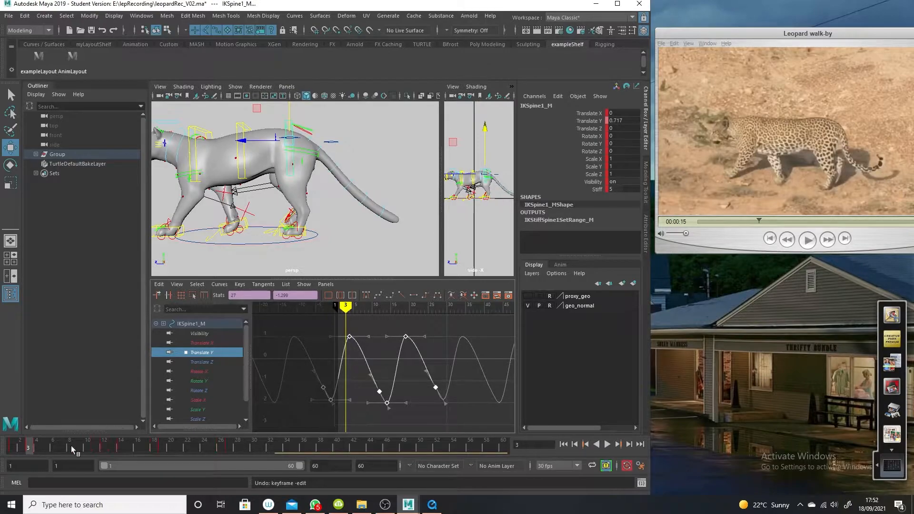
key("alt+v")
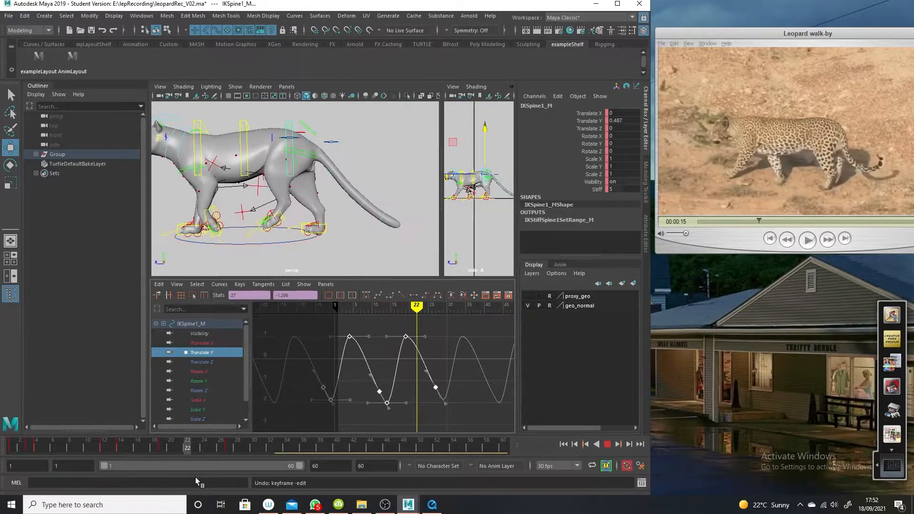
key("alt+v")
- Reduce the hip bounce by lowering the Translate Y peaks to about 0.8 and raising the lower keys, the frame 27 one to -0.844
left_click_drag(434, 322, 344, 346)
middle_click_drag(365, 319, 366, 327, "shift")
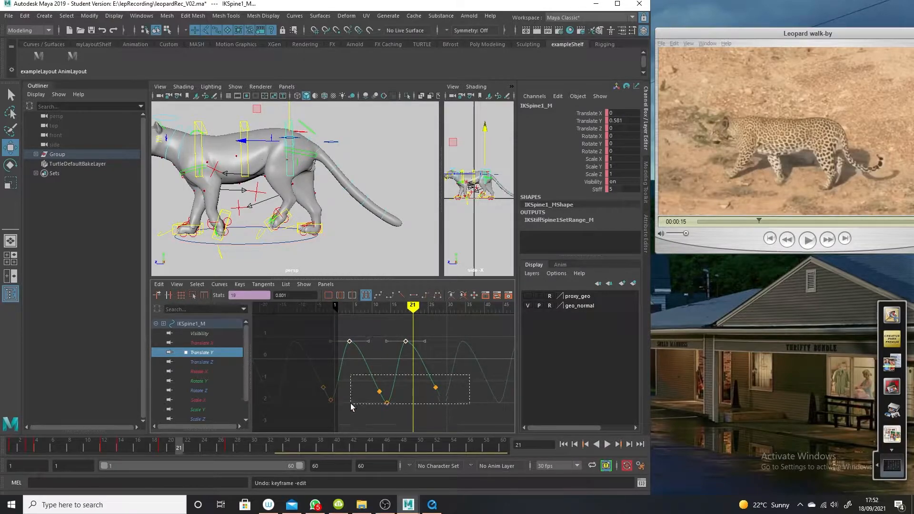
left_click_drag(365, 402, 366, 403)
middle_click_drag(329, 424, 328, 415, "shift")
left_click_drag(122, 447, 329, 476)
left_click_drag(250, 470, 12, 433)
- Activate the Rotate tool and view the leopard's hips from above at frame 11
left_click_drag(377, 227, 348, 228, "alt")
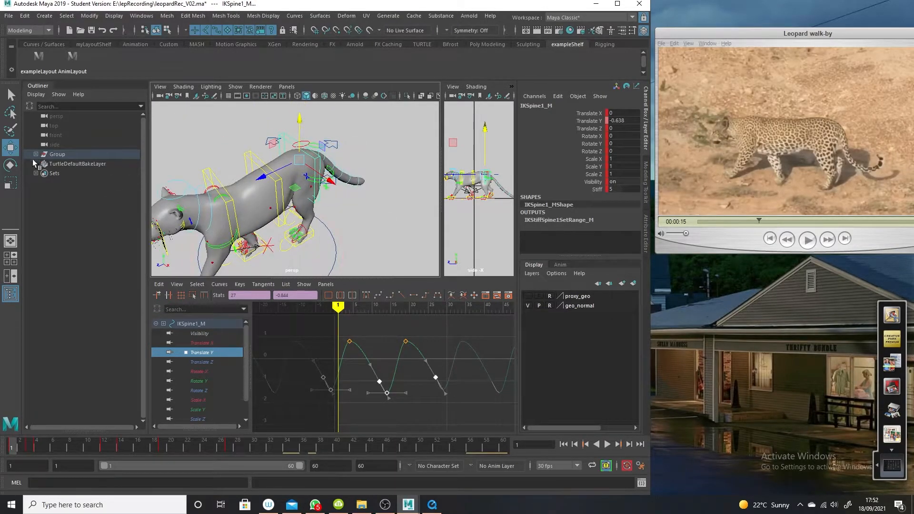
left_click(9, 166)
left_click_drag(365, 233, 295, 245, "alt")
mouse_move(85, 446)
left_mouse_down()
mouse_move(101, 436)
mouse_move(96, 446)
left_mouse_up()
left_click_drag(355, 221, 240, 259, "alt")
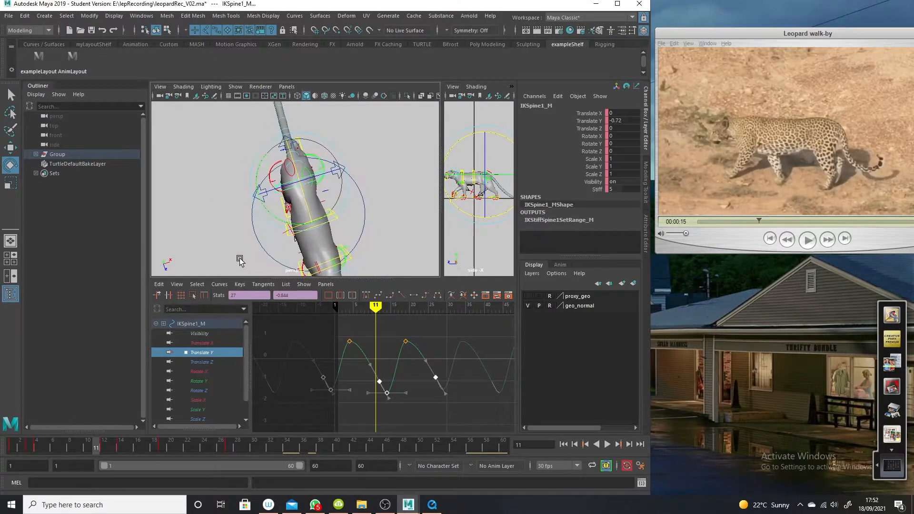
left_click_drag(277, 225, 366, 235, "alt")
left_click(287, 86)
mouse_move(316, 97)
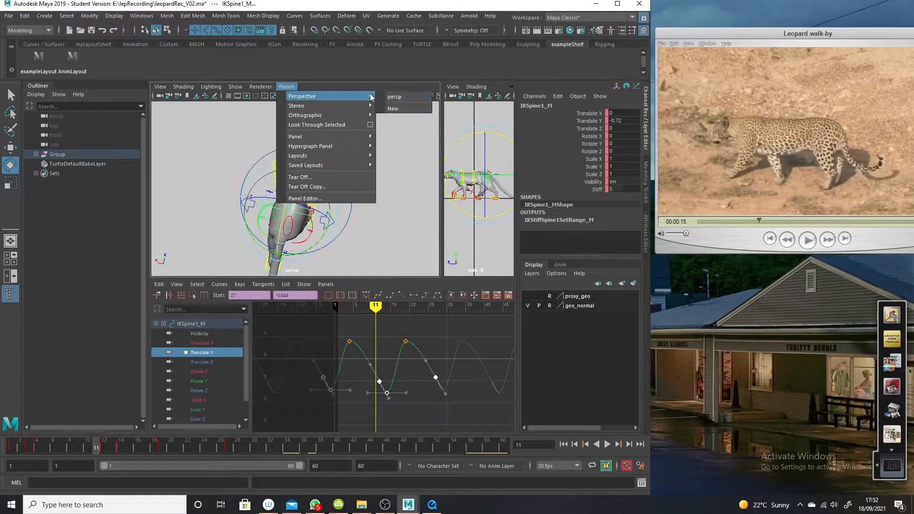
left_click(365, 181)
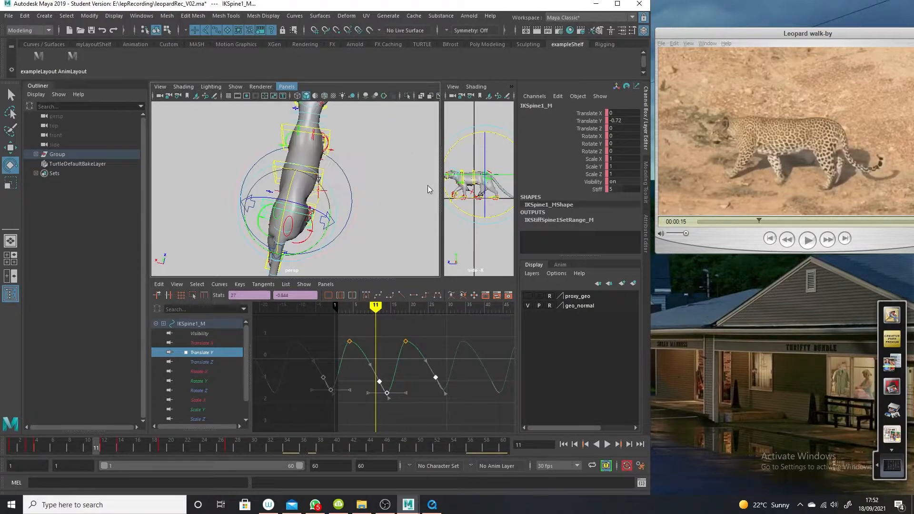
left_click(401, 88)
- Rotate the hip control IKSpine1_M to about 7.09 in Rotate Y at frame 12
left_click_drag(362, 173, 263, 255, "alt")
left_click_drag(287, 222, 283, 272, "alt")
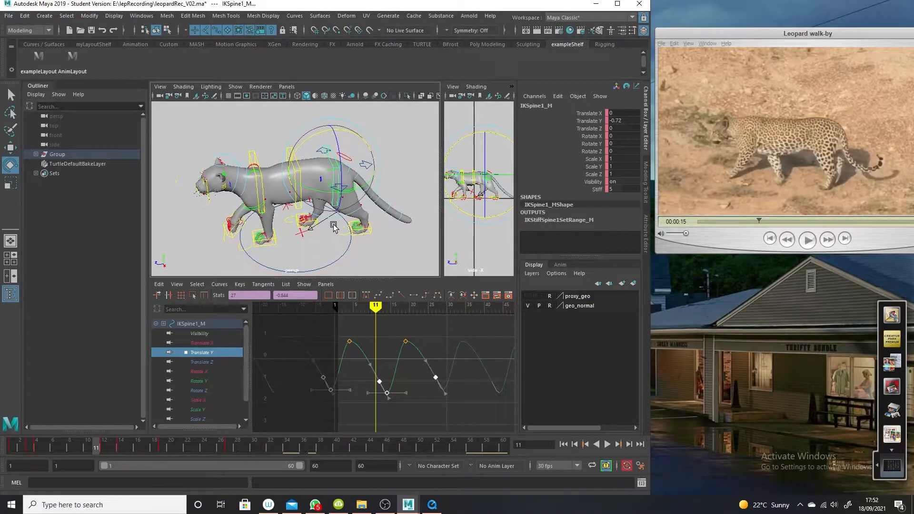
left_click_drag(334, 227, 327, 229, "alt")
left_click_drag(100, 449, 103, 447)
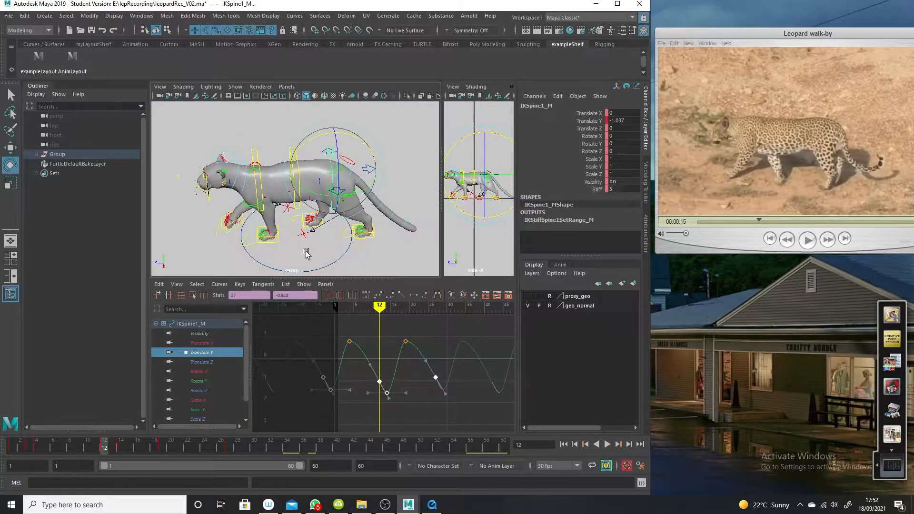
left_click(334, 268)
left_click_drag(382, 229, 333, 208, "alt")
left_click(338, 182)
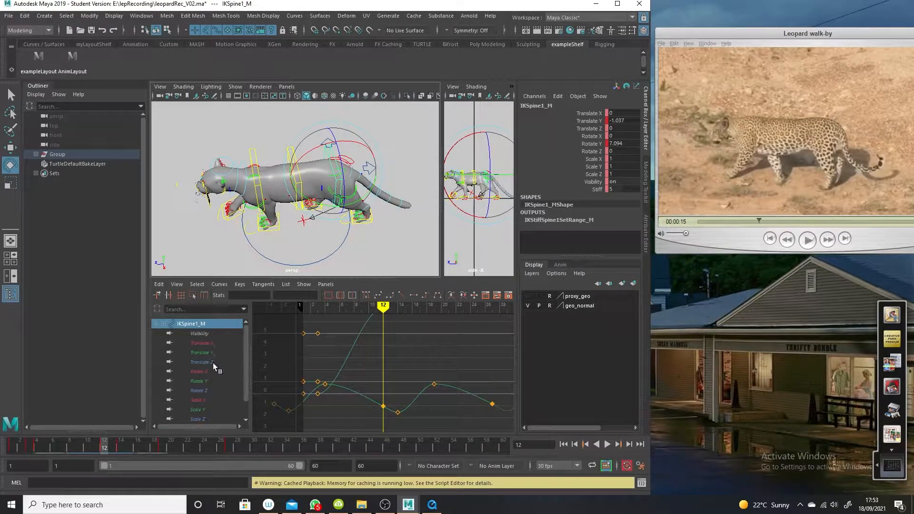
- Isolate the hip control's Rotate Y curve and rotate the hips back to about 0.975 in Rotate Y at frame 24
left_click(207, 380)
key("f")
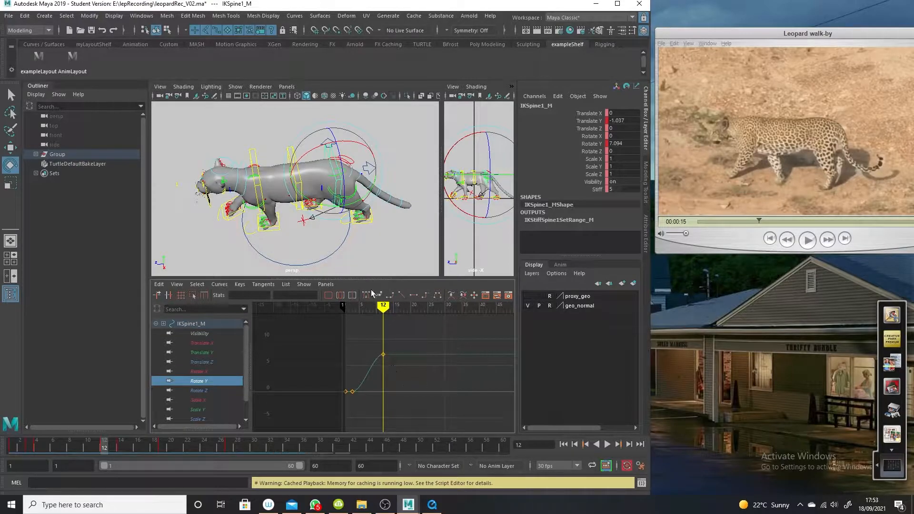
left_click_drag(104, 447, 207, 459)
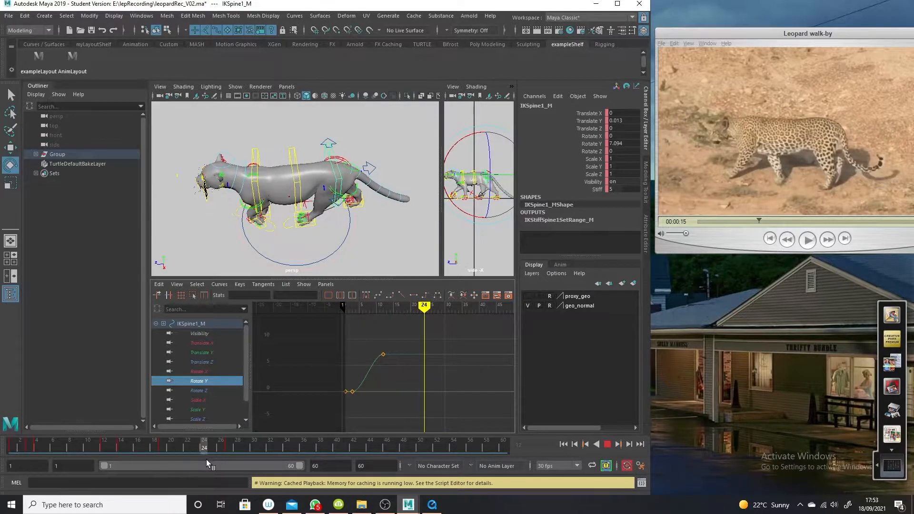
left_click_drag(325, 203, 320, 205)
- Delete all Rotate Y keys from the hip control IKSpine1_M
left_click_drag(361, 259, 346, 244, "alt")
scroll(396, 408, "down", 3)
scroll(396, 408, "down", 1)
left_click_drag(424, 423, 329, 340)
key("Delete")
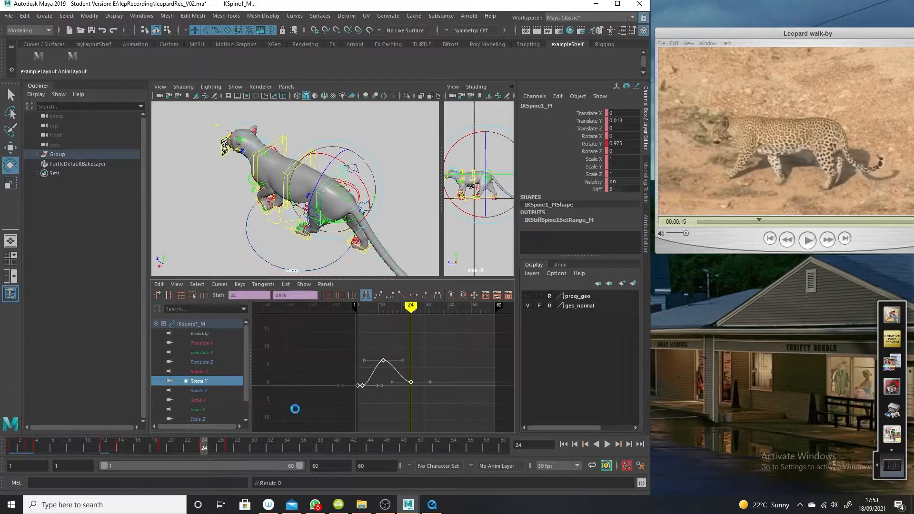
- Delete the two in-between Rotate Y keys, around frames 8 and 25, from the shoulder control IKSpine3_M
left_click(285, 137)
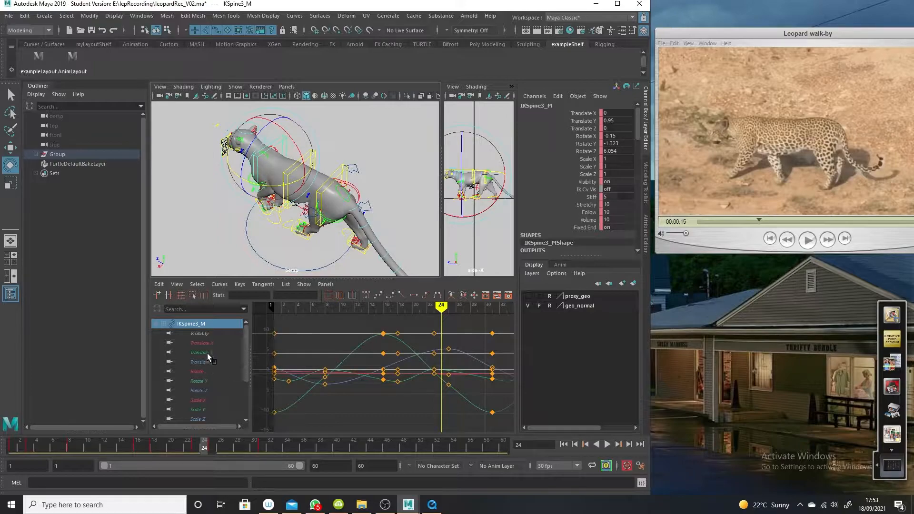
left_click(207, 381)
right_click_drag(436, 410, 328, 385, "alt")
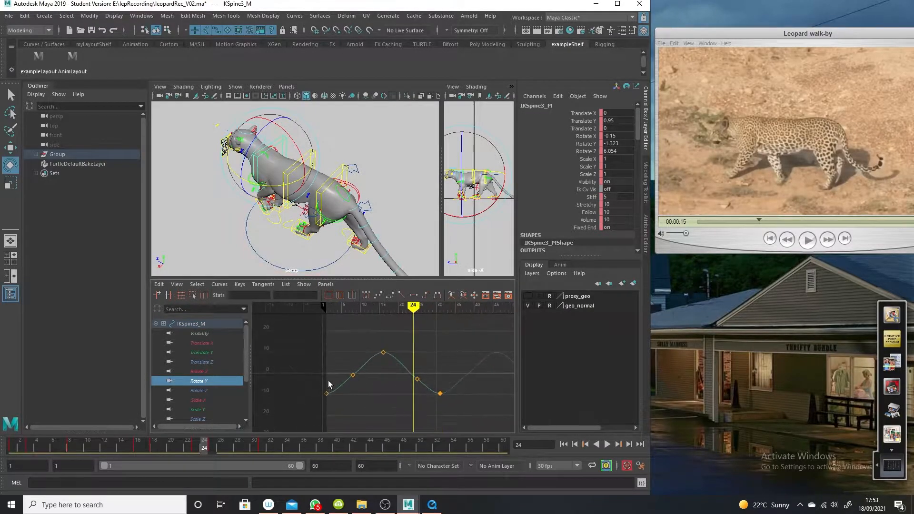
left_click_drag(429, 388, 430, 388)
key("Delete")
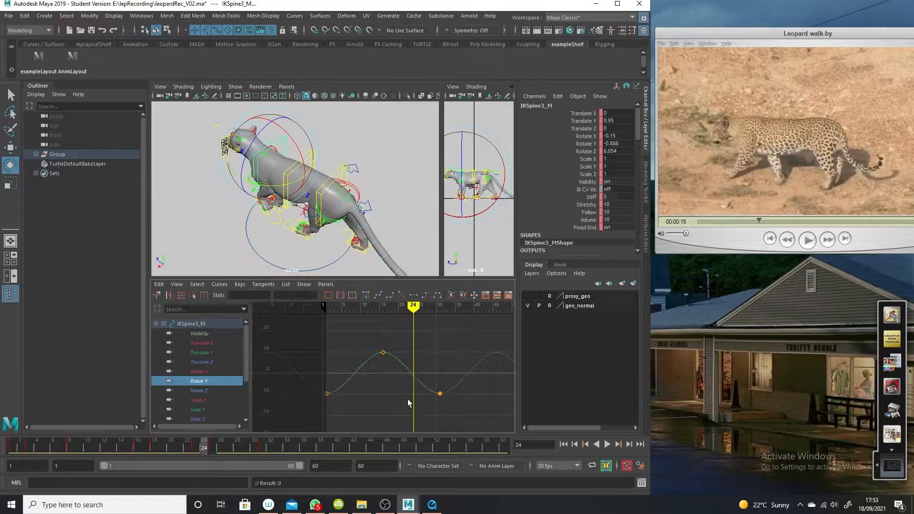
- Copy the remaining three Rotate Y keys of the shoulder control IKSpine3_M
left_click_drag(474, 326, 267, 434)
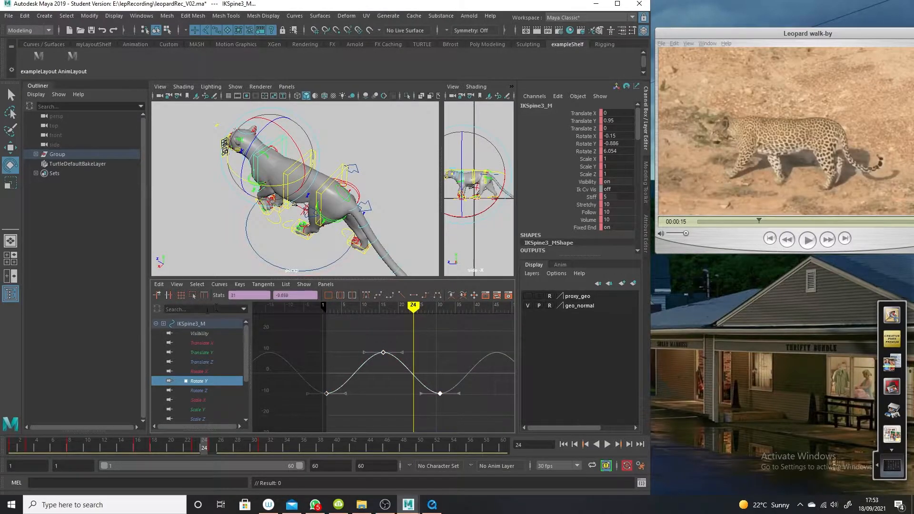
left_click(159, 285)
left_click(186, 333)
- Select the hip control IKSpine1_M and set a key on it at frame 1
left_click(342, 168)
left_click(342, 168)
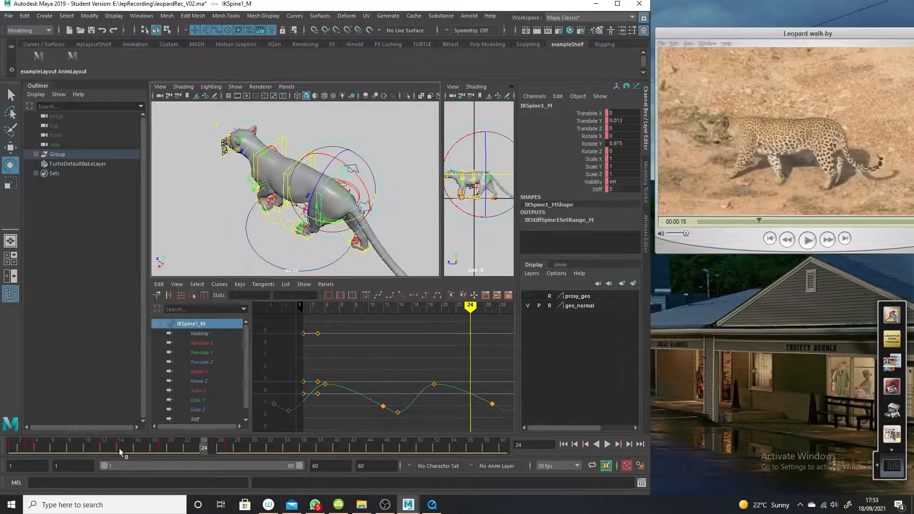
left_click(15, 449)
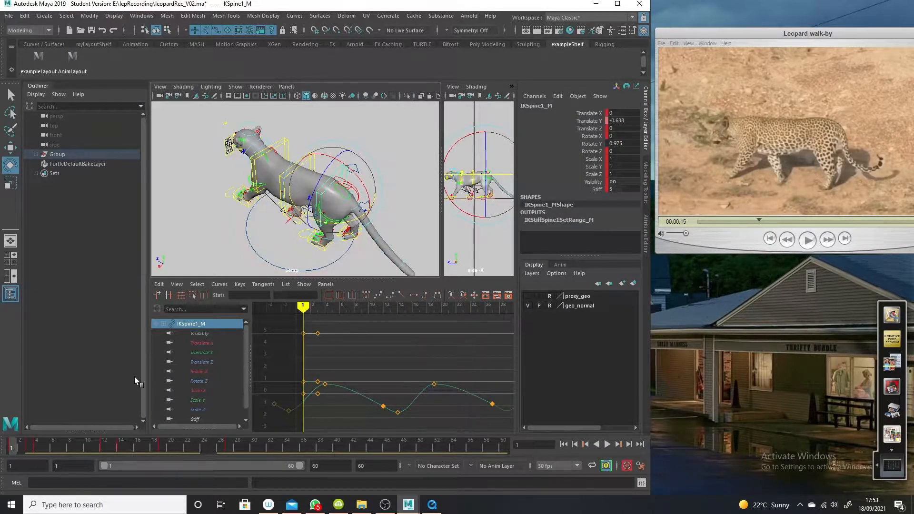
key("s")
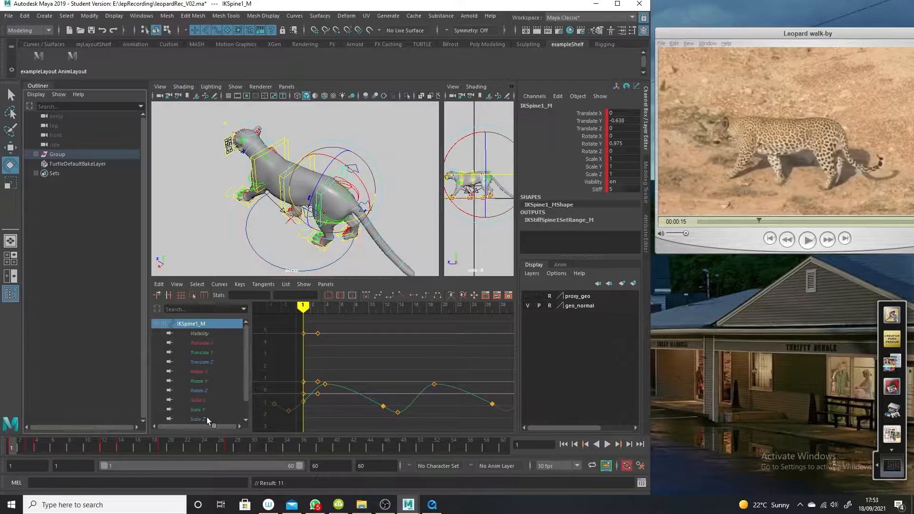
- Paste the copied shoulder keys onto the hip control's Rotate Y curve at frame 1
left_click(202, 382)
left_click_drag(356, 358, 267, 390)
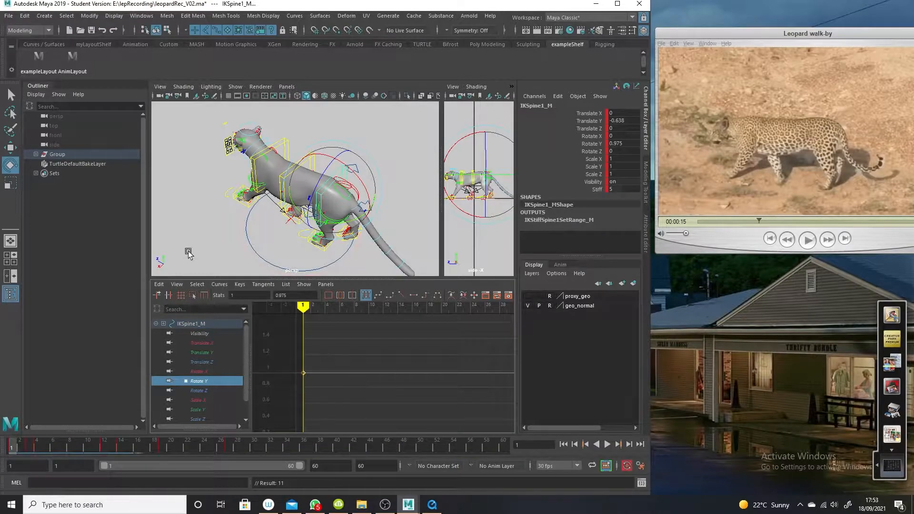
left_click(159, 285)
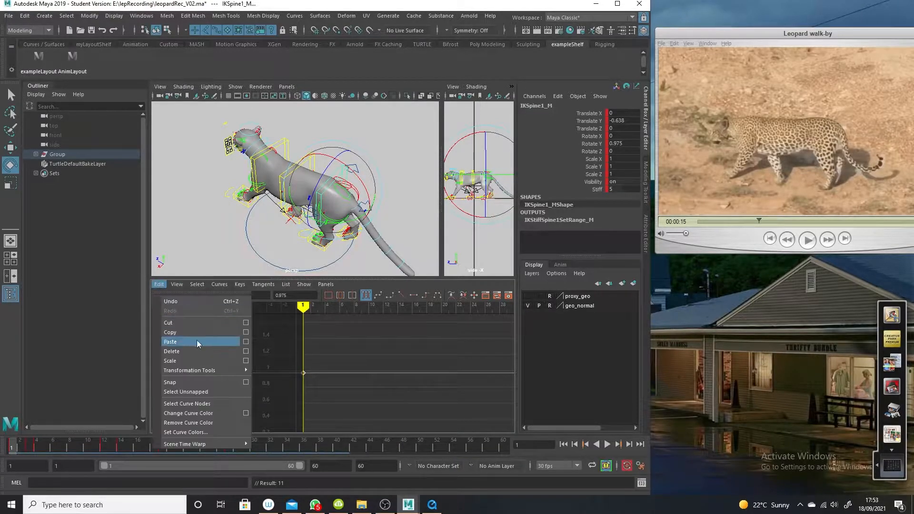
left_click(198, 341)
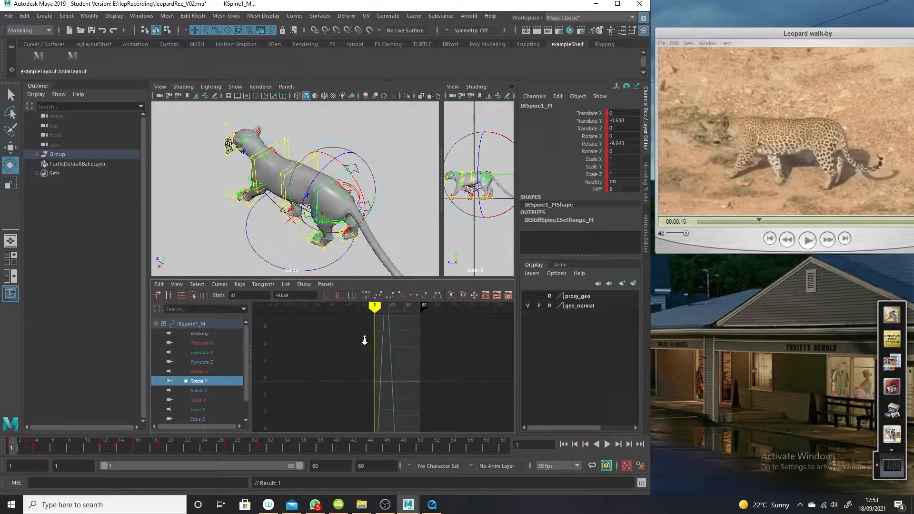
- Set both pre and post infinity of the hip control's Rotate Y curve to Cycle
right_click_drag(461, 398, 447, 412, "alt")
left_click_drag(465, 346, 347, 405)
left_click(219, 285)
mouse_move(311, 53)
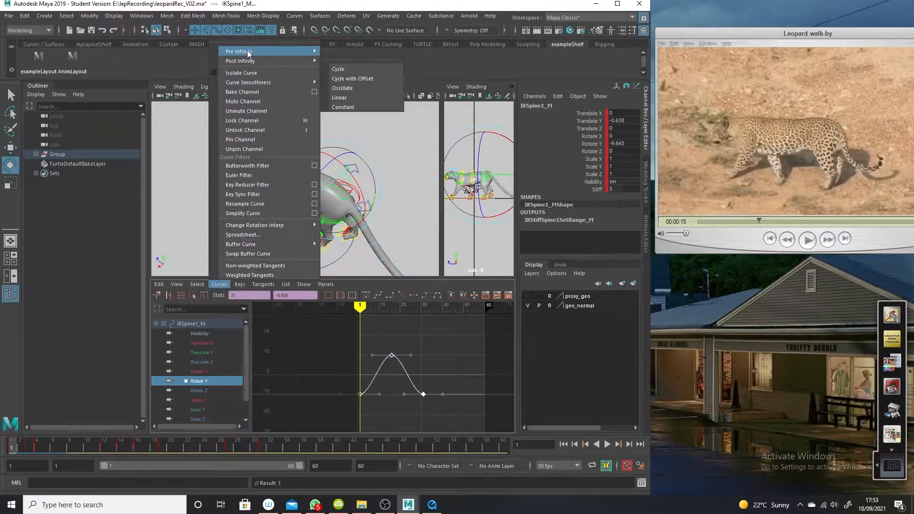
left_click(352, 59)
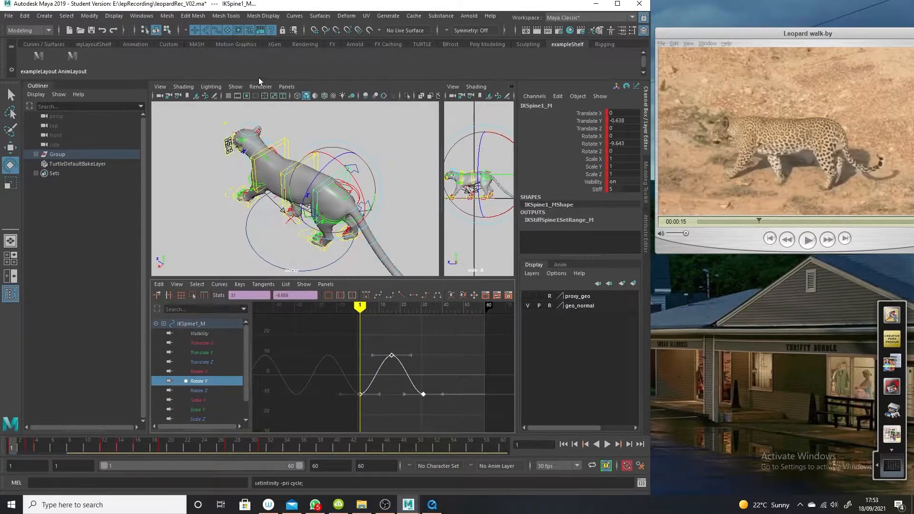
left_click(219, 285)
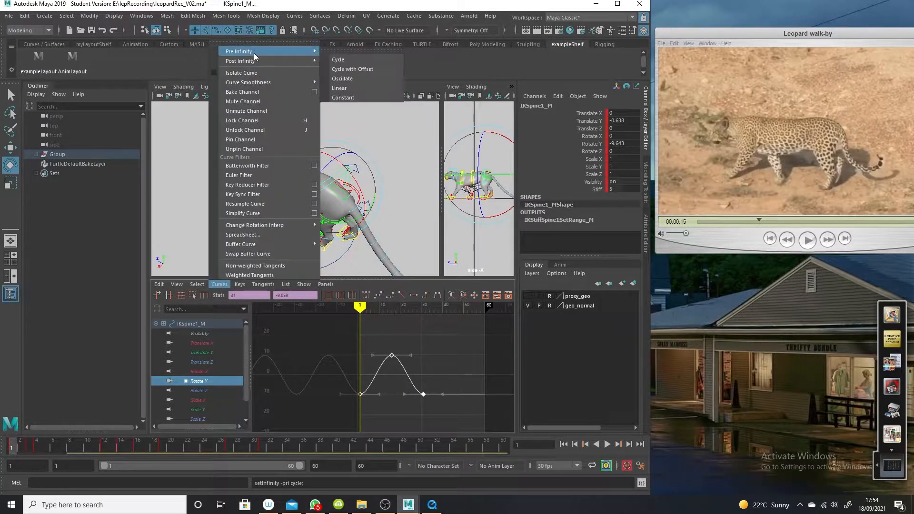
mouse_move(261, 61)
left_click(349, 68)
- Shift the hip control's Rotate Y keys six frames earlier, placing the peak on frame 10 and the last key on frame 25
left_click_drag(344, 271, 338, 225, "alt")
left_click_drag(18, 441, 88, 448)
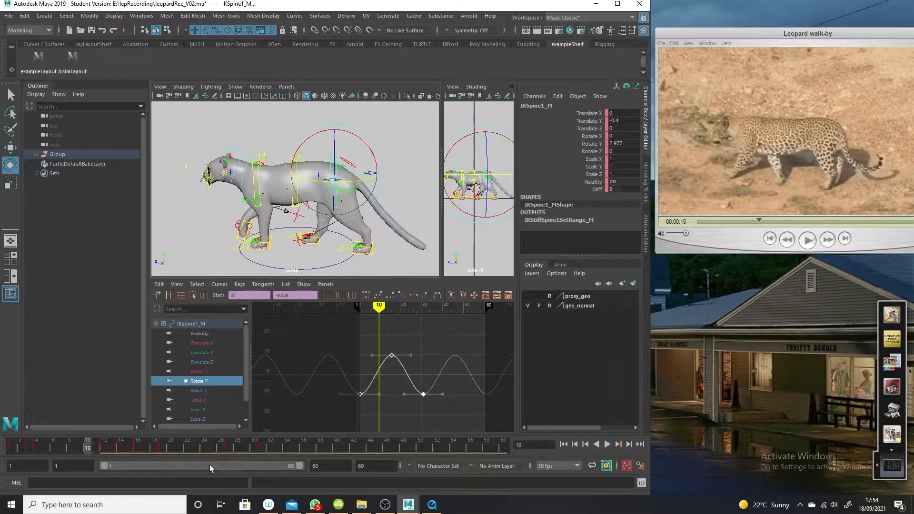
left_click_drag(344, 236, 336, 210, "alt")
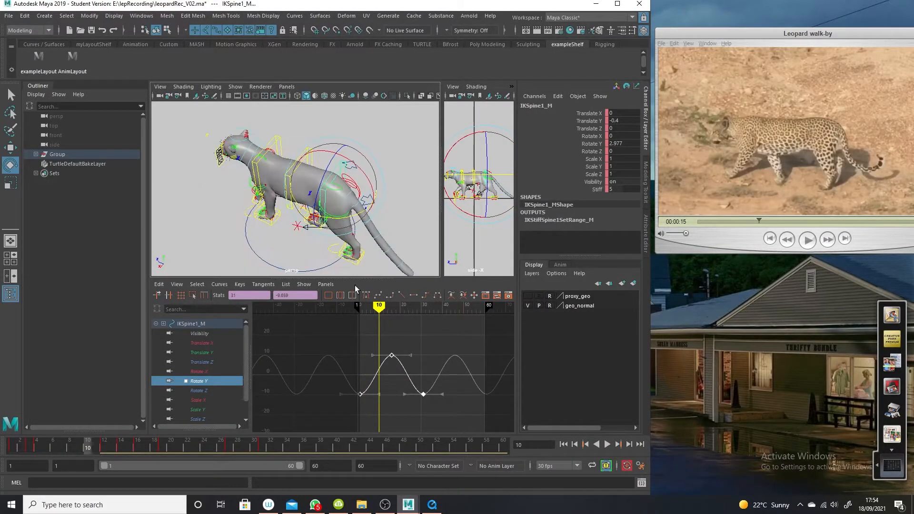
middle_click_drag(397, 408, 384, 406, "shift")
left_click_drag(350, 245, 388, 228, "alt")
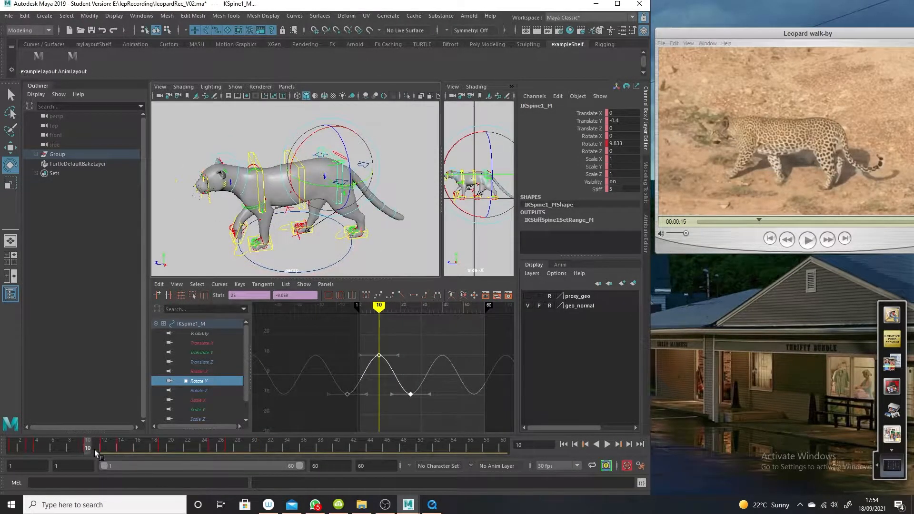
- Play the walk cycle and check the hip rotation against the leg movement
left_click_drag(93, 446, 10, 448)
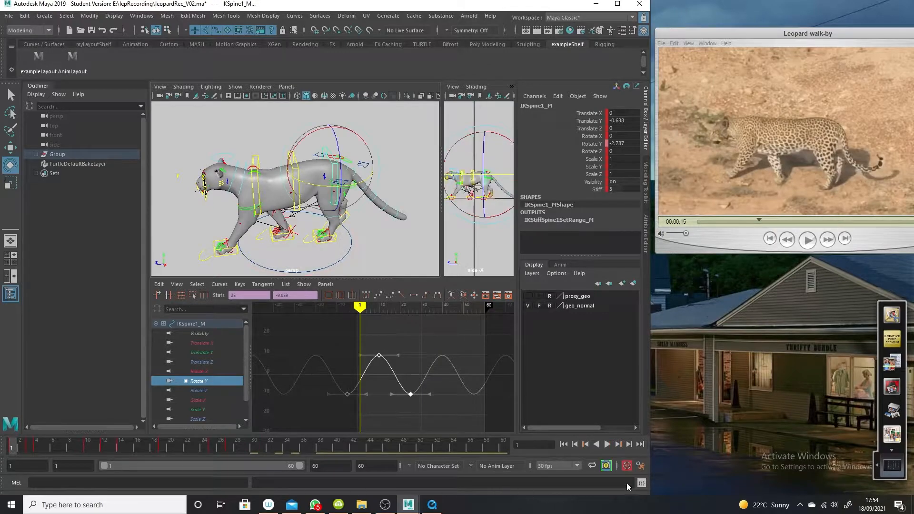
left_click(606, 444)
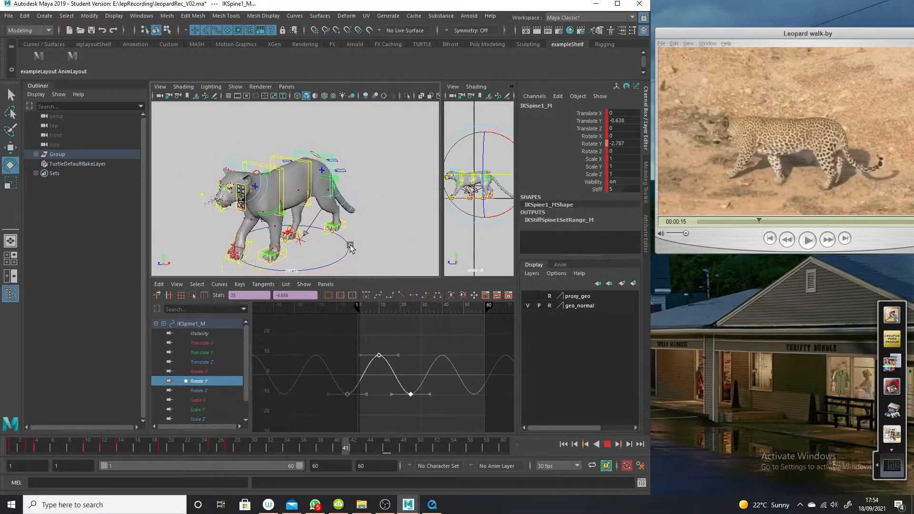
left_click(607, 443)
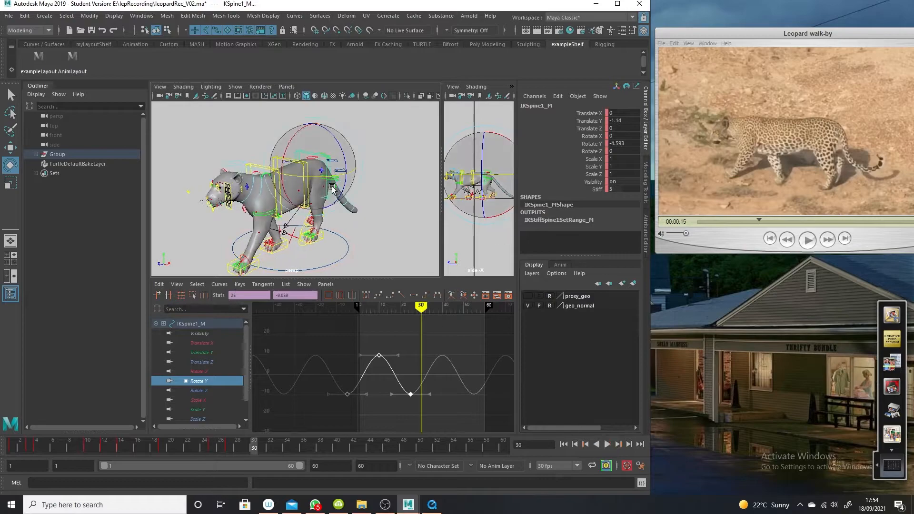
- Return to frame 1, isolate the hip control's Rotate Z curve and play the walk cycle to check the hip motion
left_click_drag(184, 447, 7, 412)
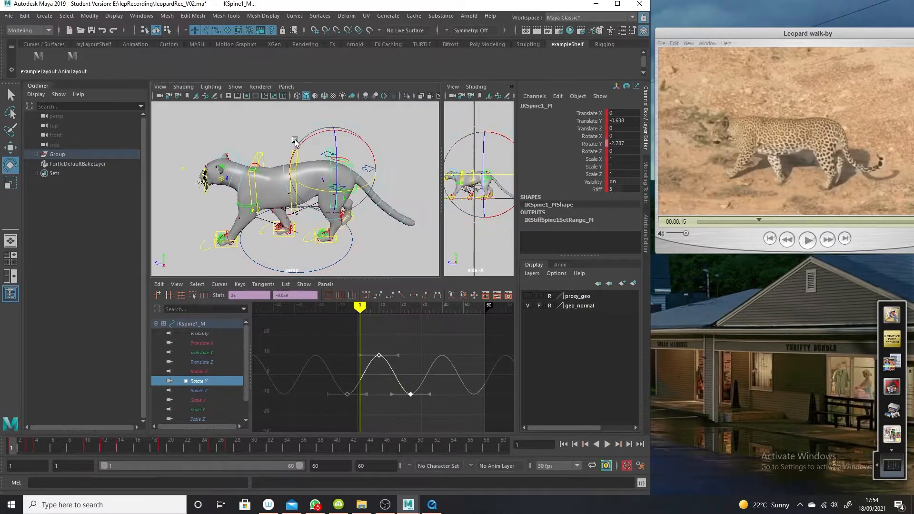
left_click_drag(343, 247, 325, 228, "alt")
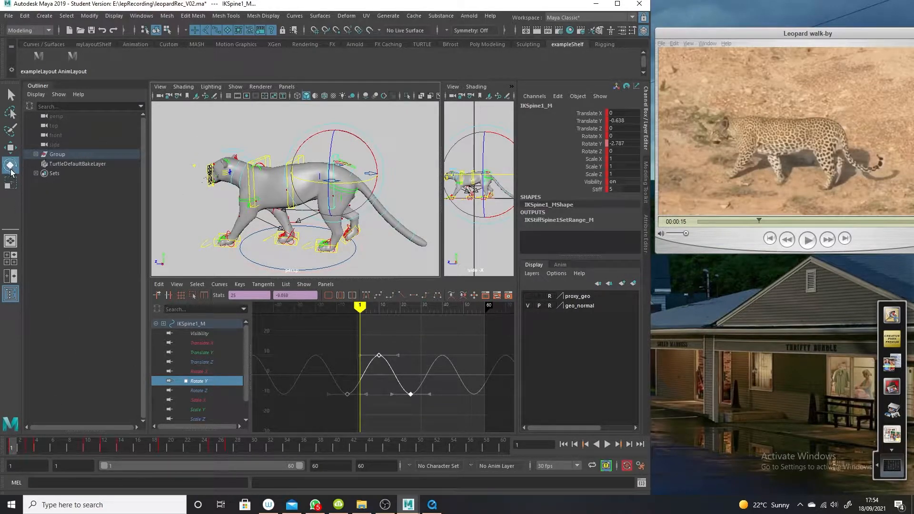
left_click(329, 173)
left_click(334, 171)
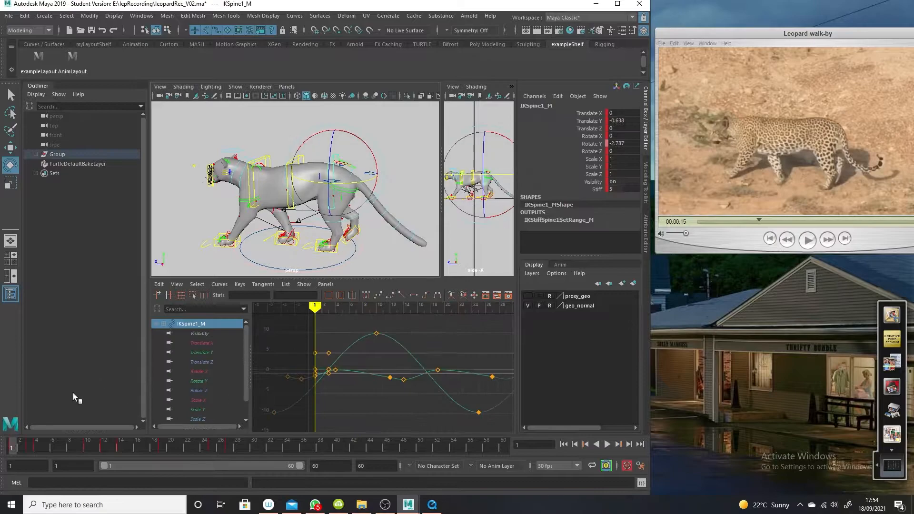
left_click(198, 391)
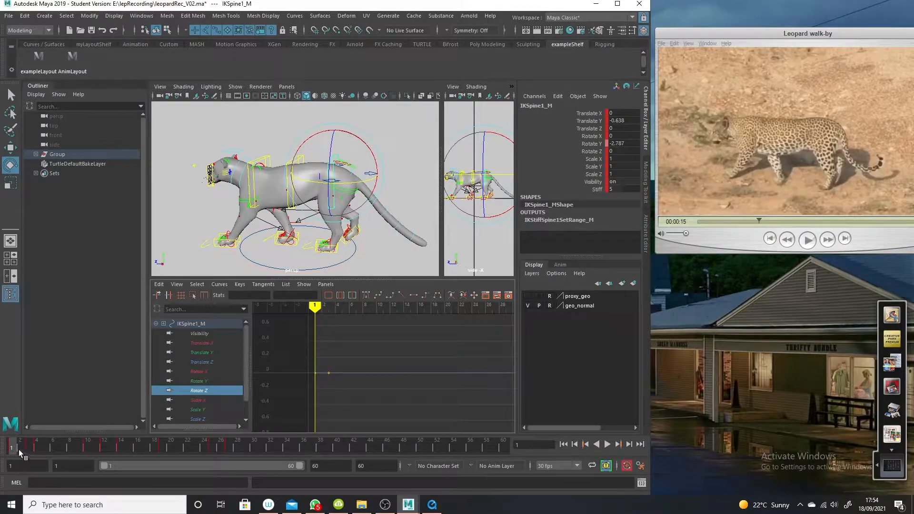
key("alt+v")
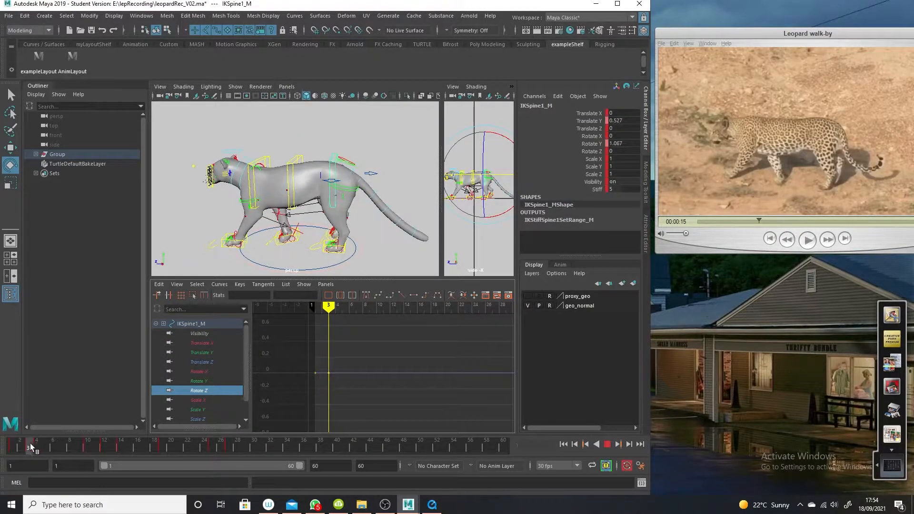
key("alt+v")
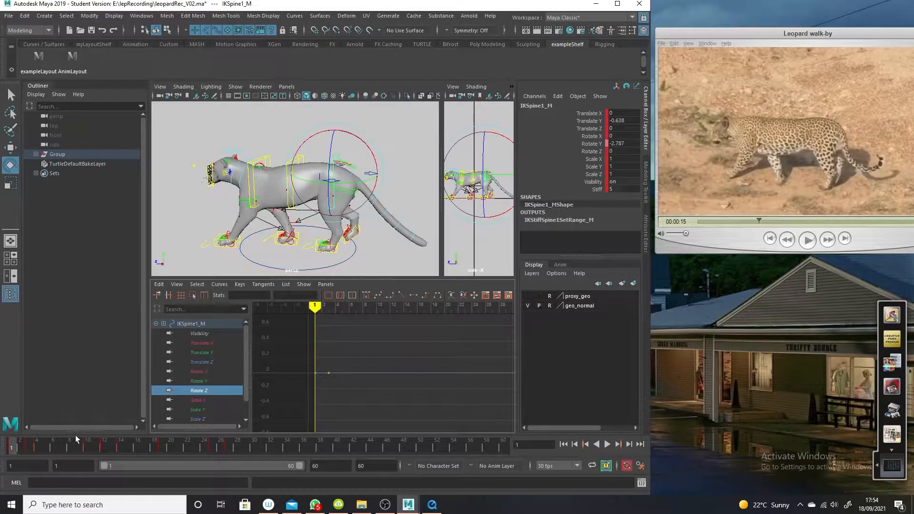
- Delete the extra key at frame 3 from the hip control's Rotate Z curve and review the motion up to frame 10
left_click(329, 391)
key("alt+v")
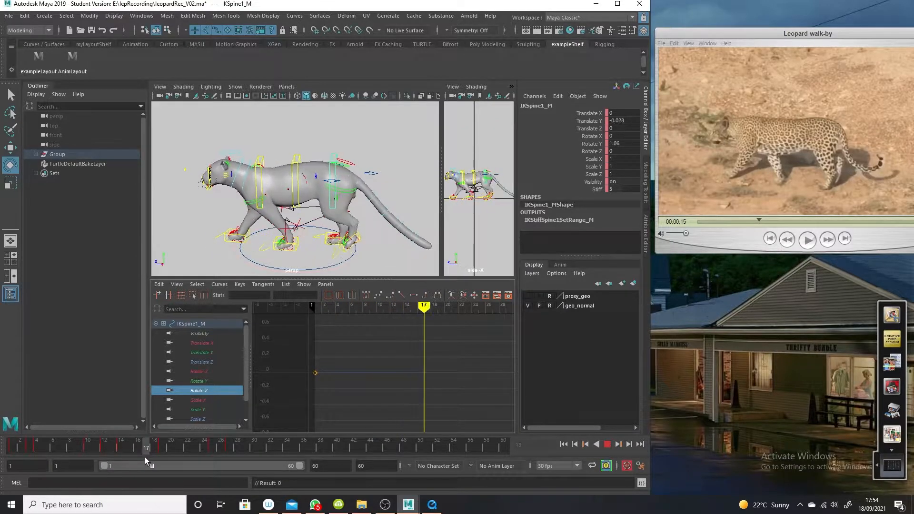
left_click_drag(71, 451, 88, 452)
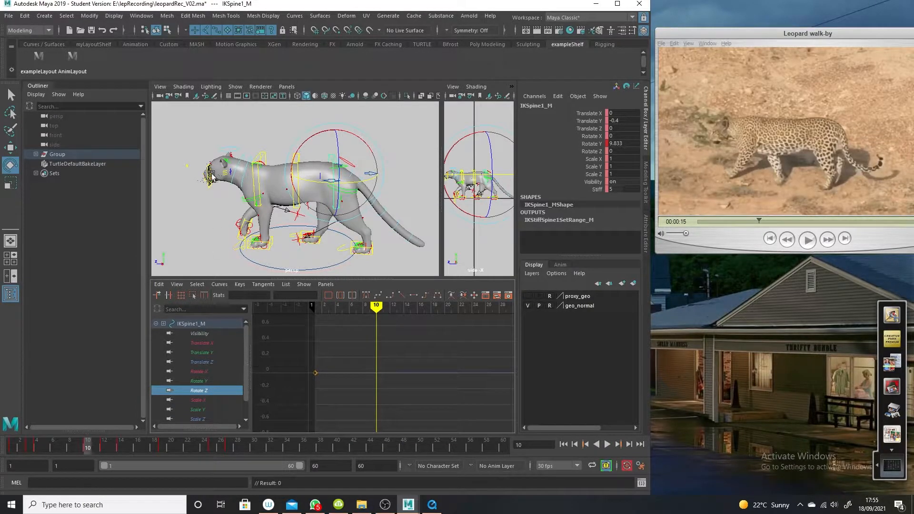
- Copy all Rotate Z keys of the shoulder control IKSpine3_M
left_click(252, 200)
left_click(257, 181)
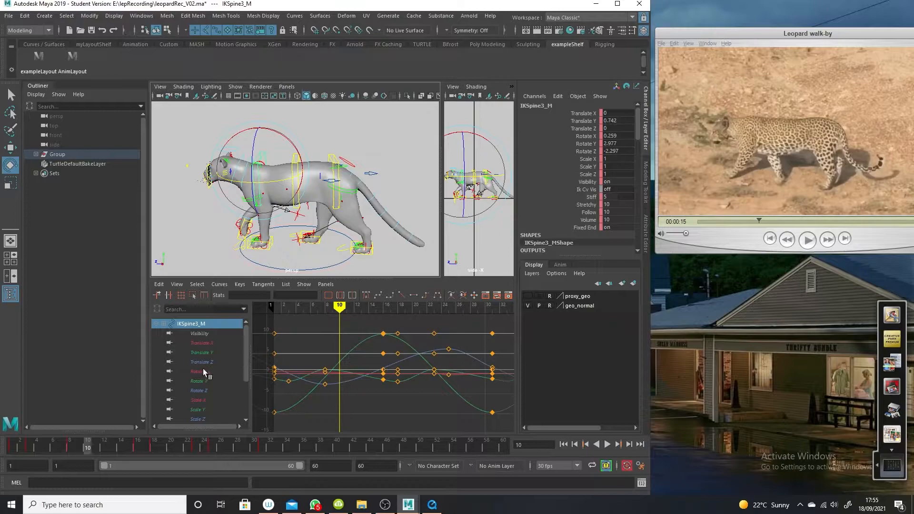
left_click(207, 390)
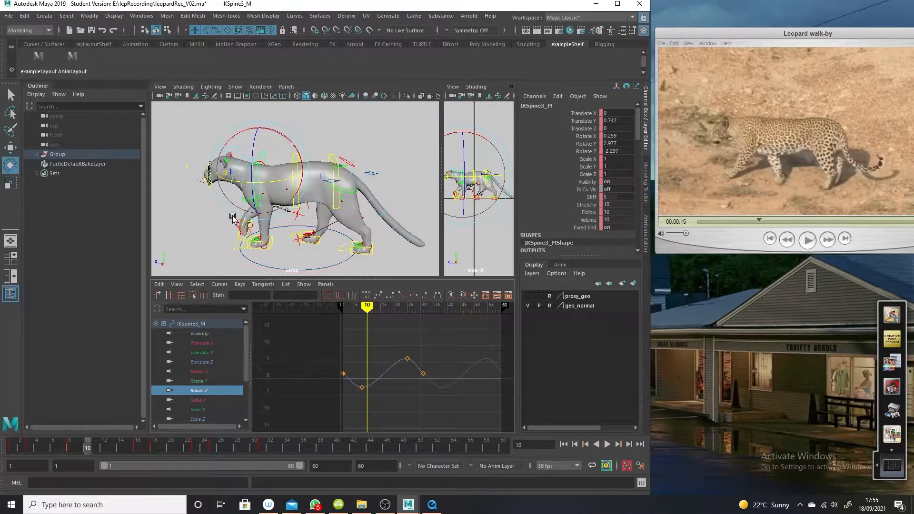
left_click_drag(461, 350, 303, 427)
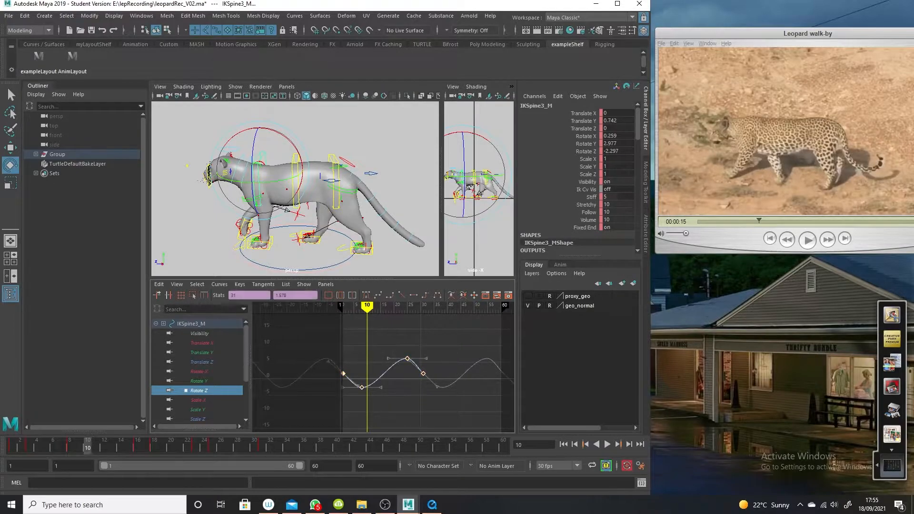
left_click(158, 284)
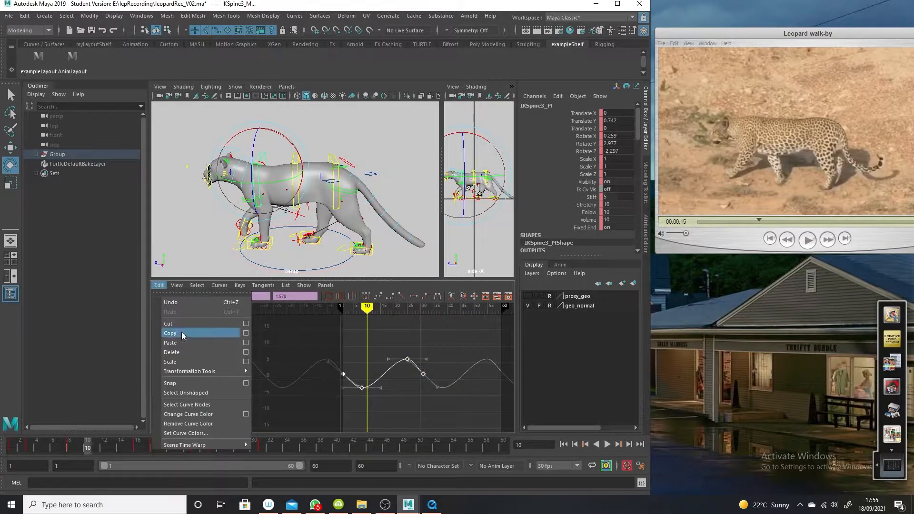
left_click(373, 145)
- Try pasting the copied shoulder keys onto the hip control's Rotate Z curve at frame 10
left_click(339, 177)
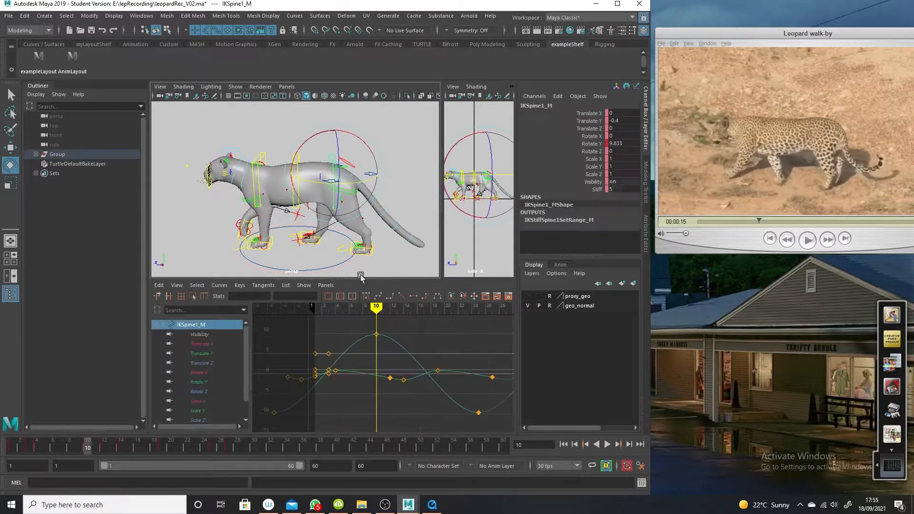
left_click(199, 392)
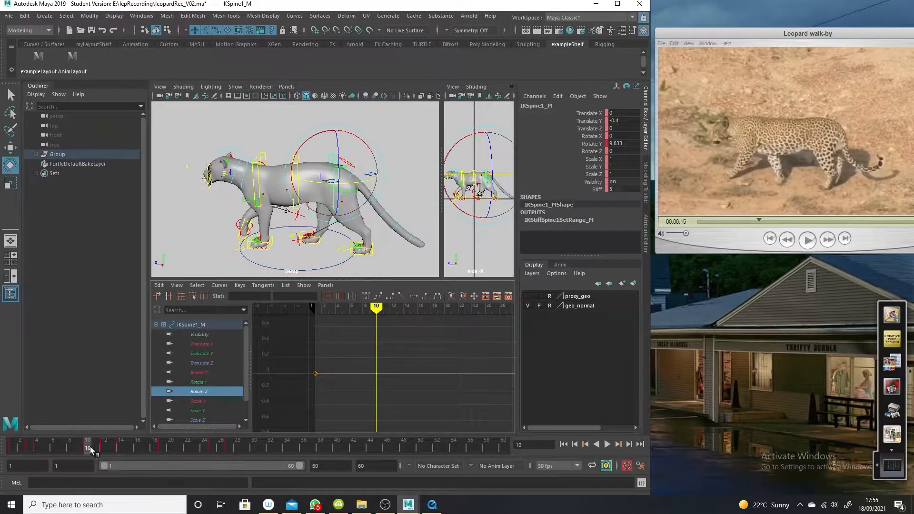
left_click_drag(363, 349, 266, 407)
left_click(159, 286)
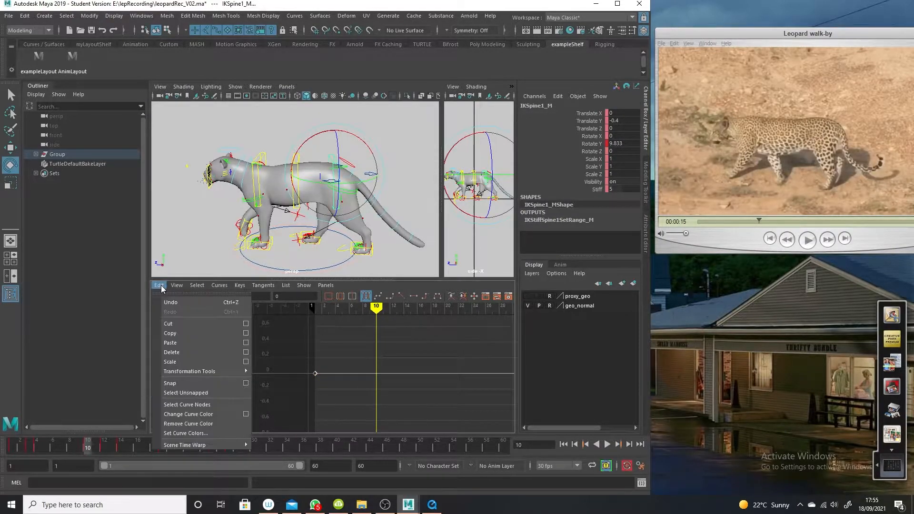
left_click(194, 343)
mouse_move(444, 374)
right_mouse_down("alt")
mouse_move(424, 373)
mouse_move(452, 387)
right_mouse_up("alt")
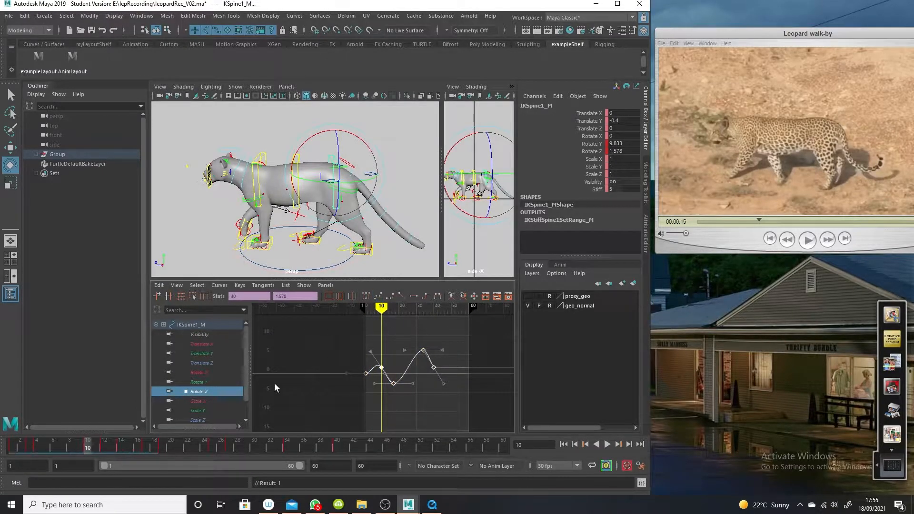
- Examine the shoulder control's Rotate Z curve for comparison with the hip's pasted curve
left_click(251, 191)
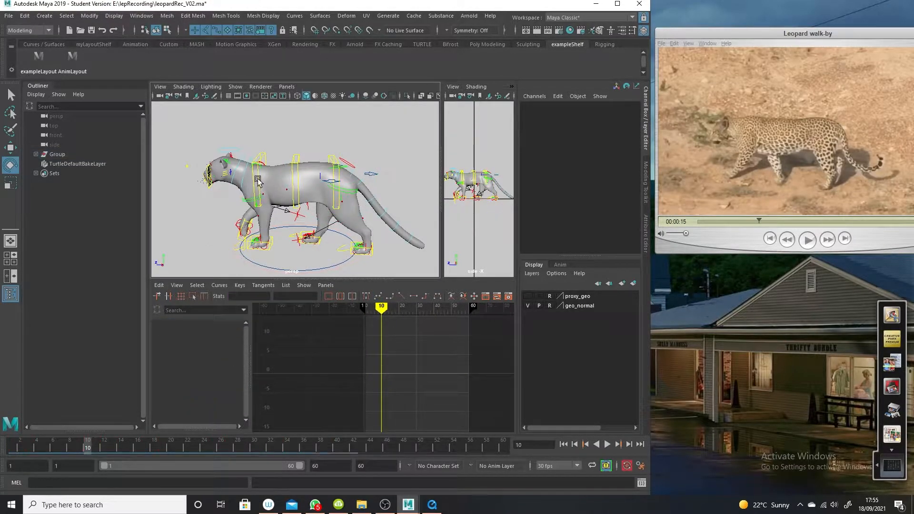
left_click(258, 180)
left_click(203, 391)
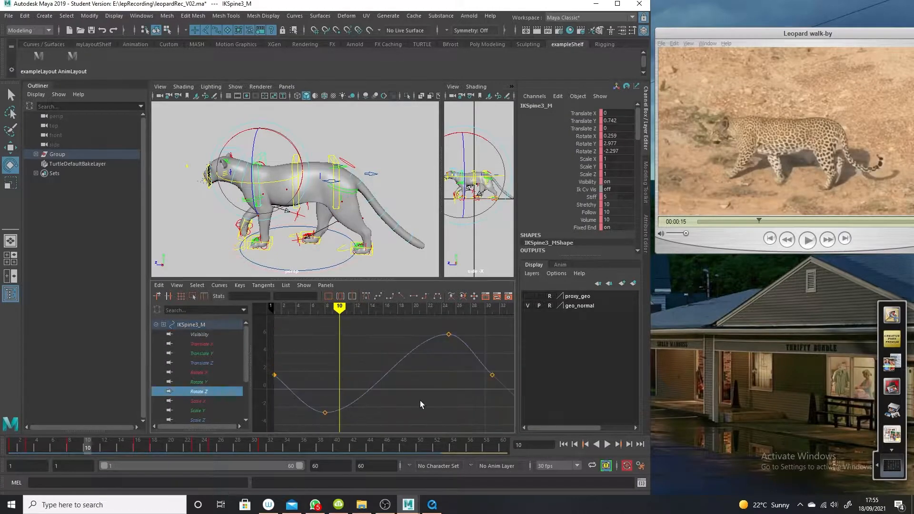
key("f")
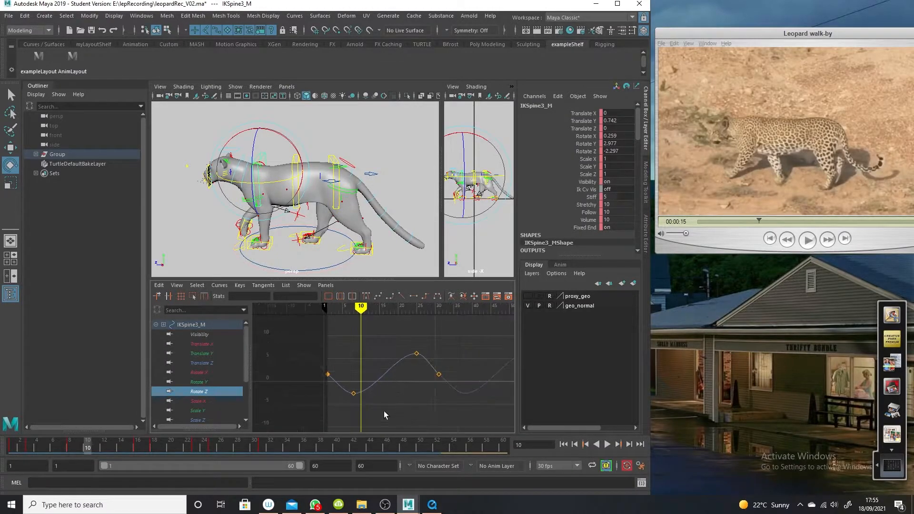
- Delete all keys from the Rotate Z curve of the hip control IKSpine1_M
left_click(379, 175)
left_click(339, 173)
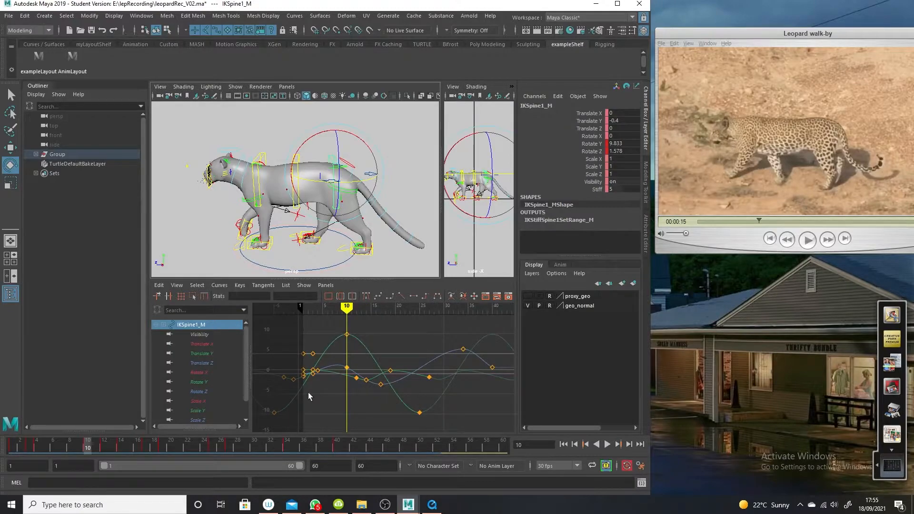
left_click(207, 391)
key("f")
left_click_drag(507, 316, 235, 433)
key("Delete")
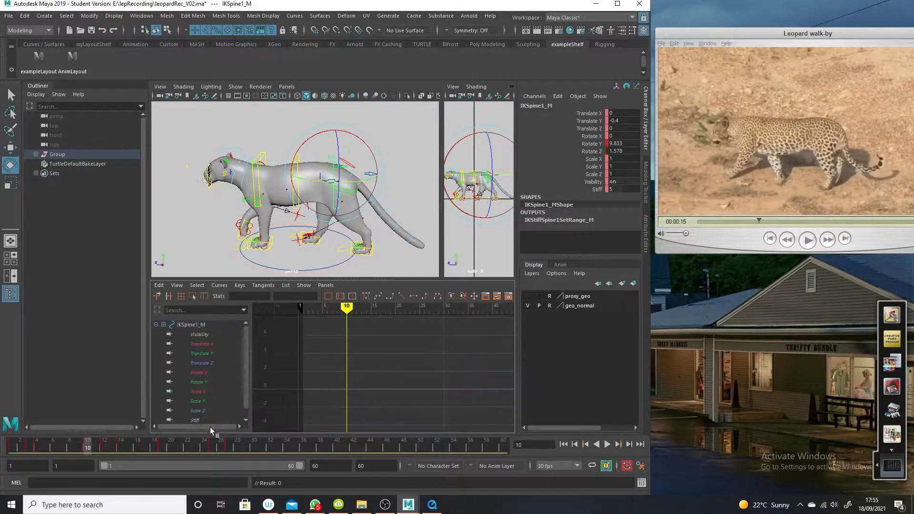
- Try keying the hip control at frame 10, and delete the Rotate Z key made there
key("ctrl+z")
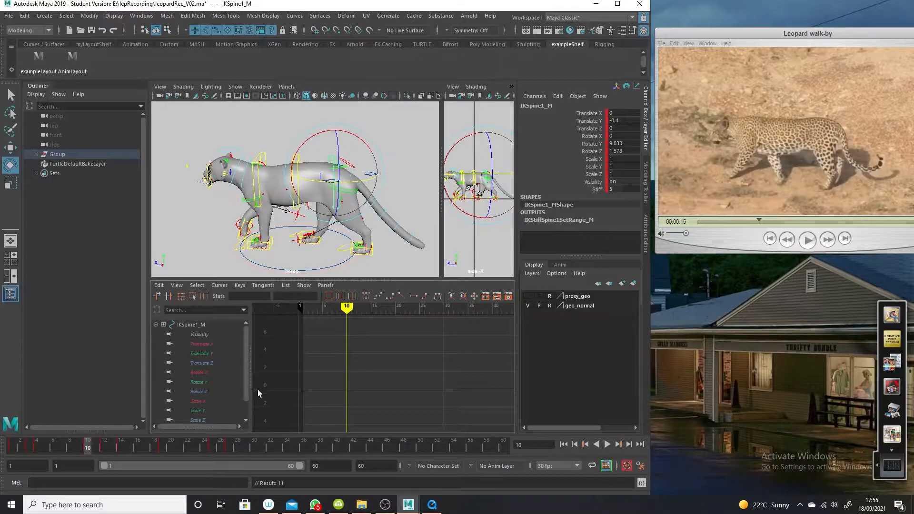
left_click(204, 392)
key("f")
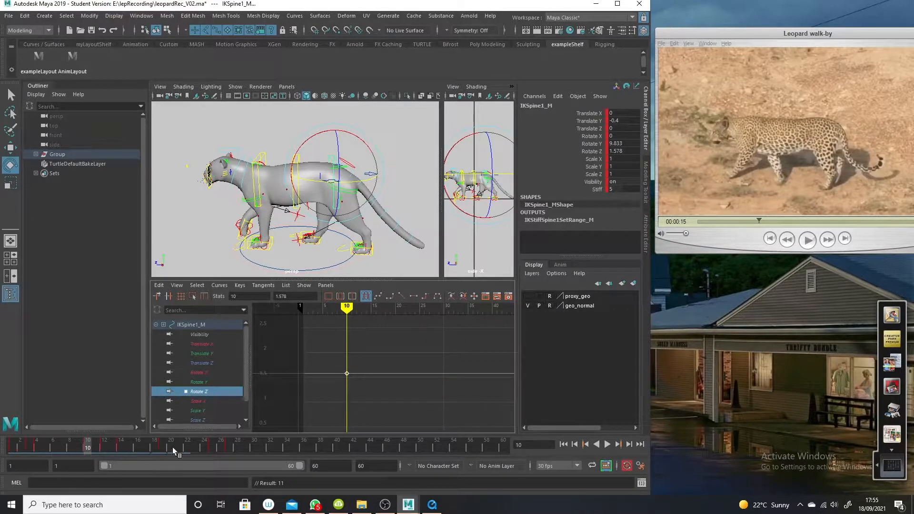
key("Delete")
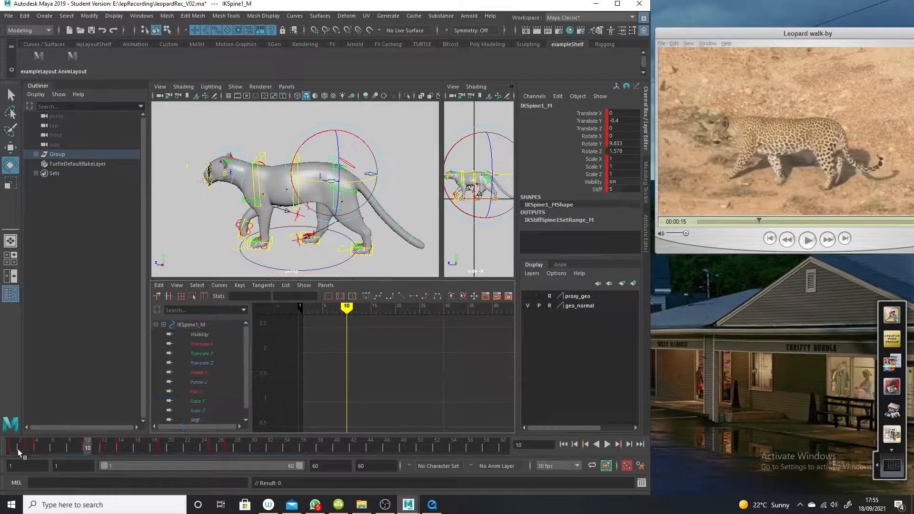
- Key the hip control at frame 1 and paste the copied shoulder keys onto its Rotate Z curve there
left_click(13, 447)
key("ctrl+z")
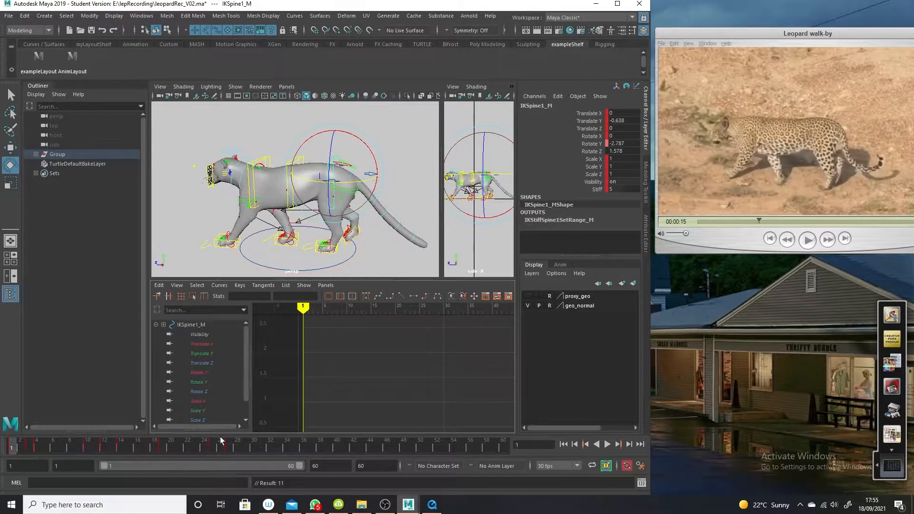
left_click(200, 392)
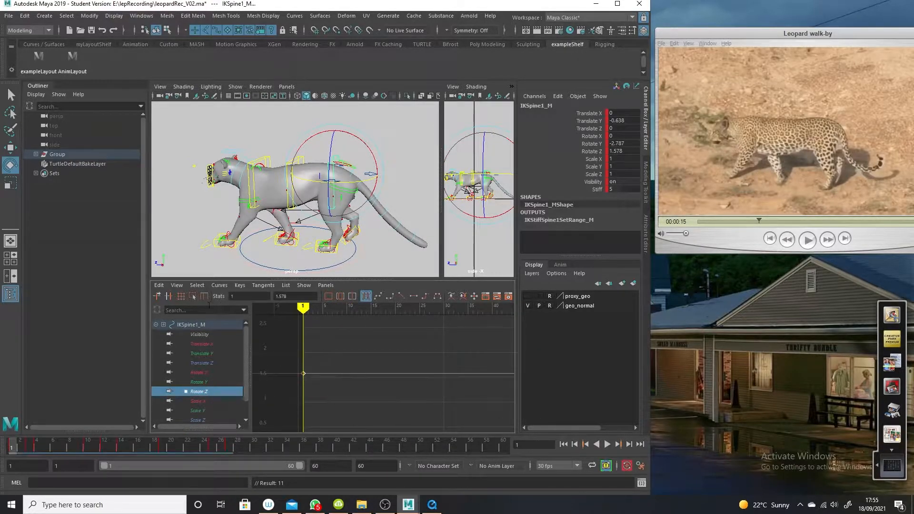
left_click(159, 285)
left_click(205, 342)
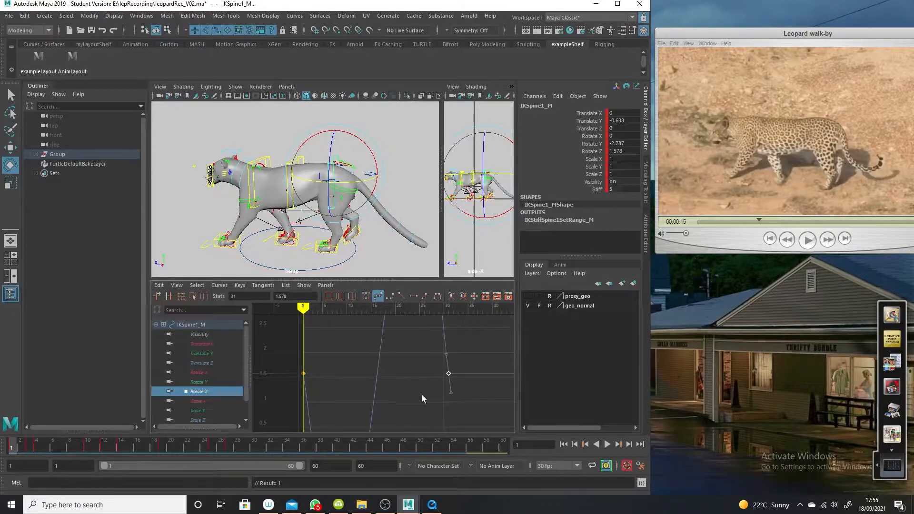
- Set both pre and post infinity of the hip control's Rotate Z curve to Cycle
key("f")
right_click_drag(411, 394, 456, 366, "alt+shift")
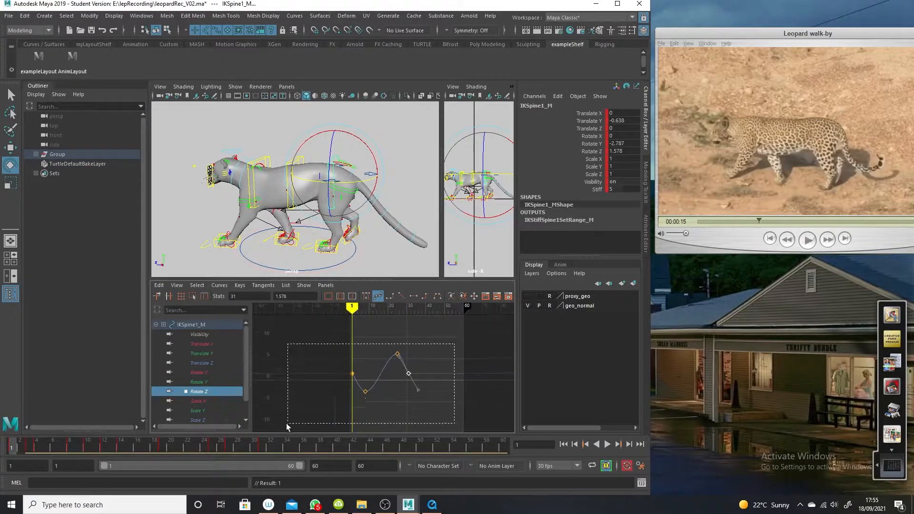
left_click_drag(289, 422, 289, 422)
left_click(219, 285)
mouse_move(253, 52)
left_click(329, 59)
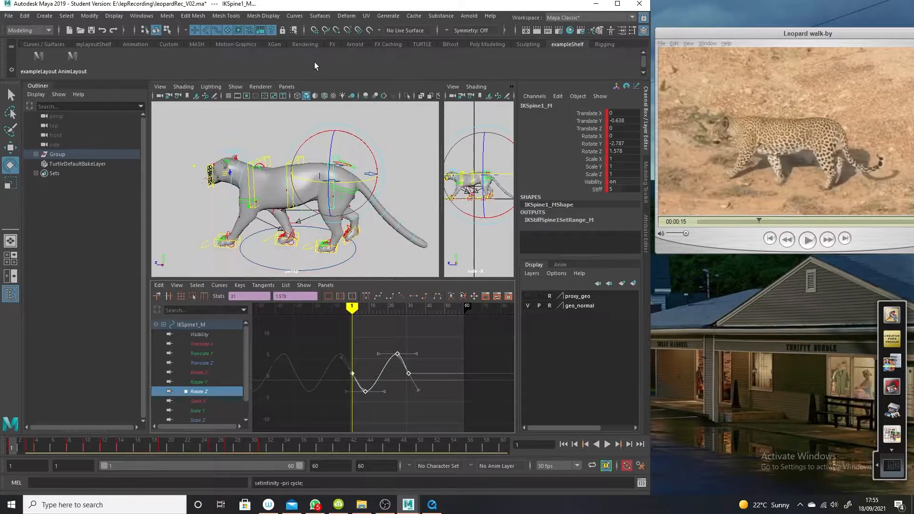
left_click(219, 285)
mouse_move(308, 66)
left_click(340, 71)
- Play the walk cycle from an angled view and check the hip's Z rotation against the legs around frame 3
left_click_drag(330, 199, 351, 199, "alt")
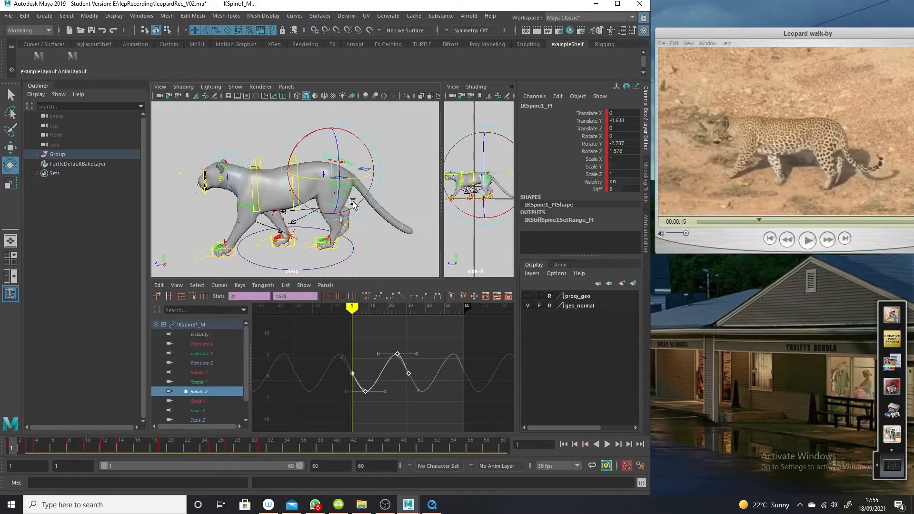
key("alt+v")
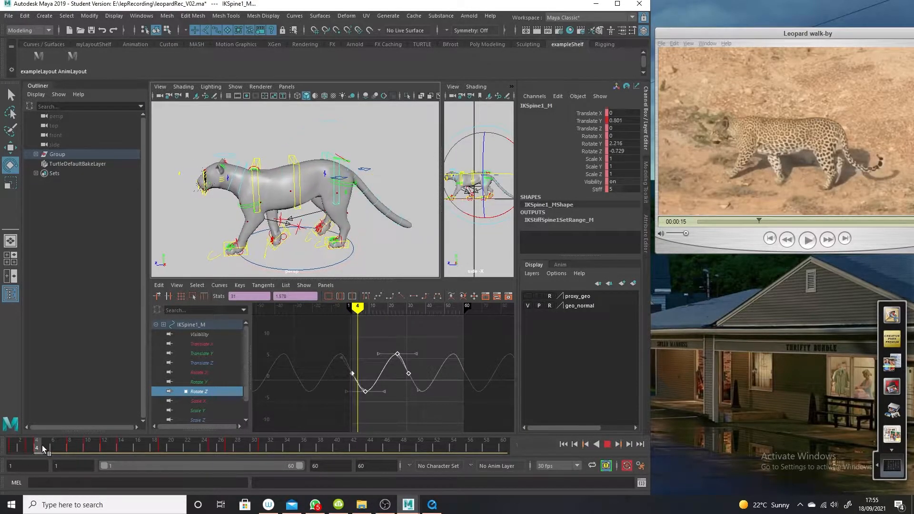
left_click(32, 439)
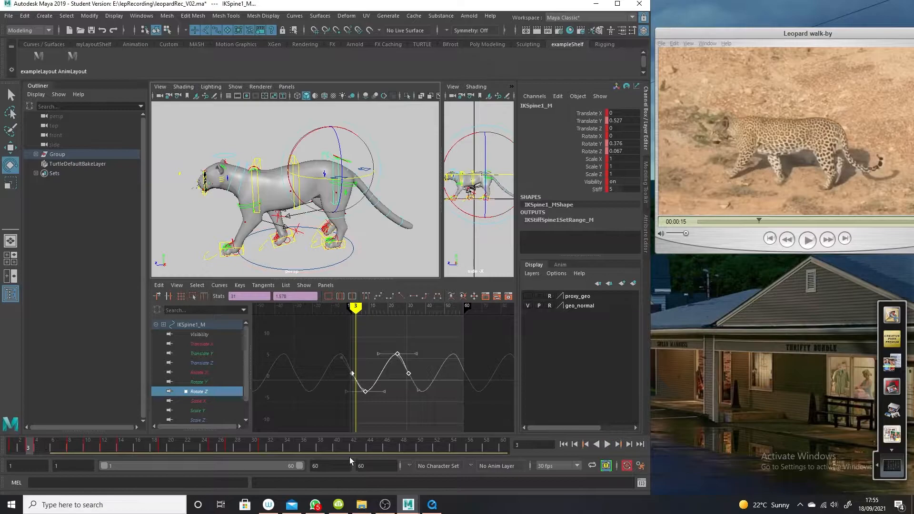
left_click(385, 390)
key("alt+v")
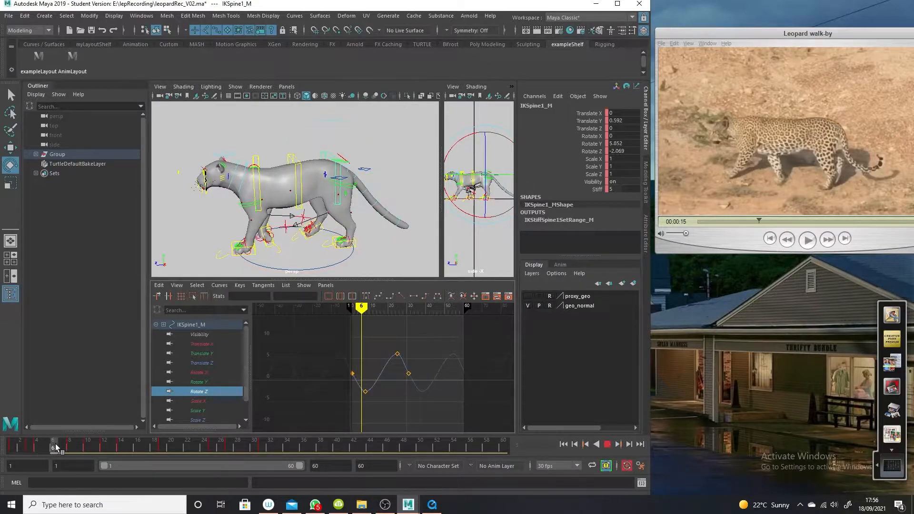
left_click(29, 445)
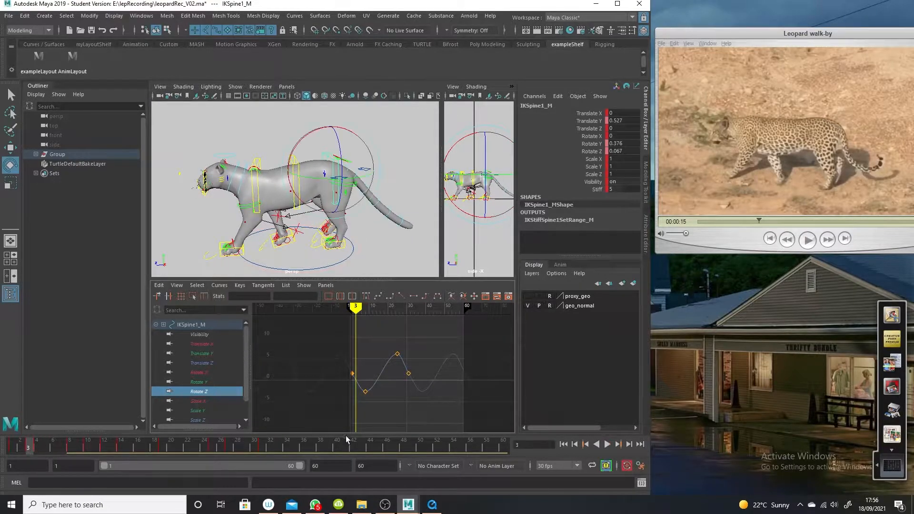
- Shift all of the hip control's Rotate Z keys five frames earlier, placing the lowest key on frame 3
left_click_drag(448, 353, 310, 417)
middle_click_drag(395, 401, 384, 401, "shift")
- Try moving the hip control's lowest Rotate Z key at frame 3 further down, and undo that edit
left_click(367, 388)
left_click(354, 392)
left_click(363, 382)
left_click(357, 394)
left_click(370, 396)
left_click_drag(349, 406, 350, 405)
middle_click_drag(359, 376, 363, 393, "shift")
key("ctrl+z")
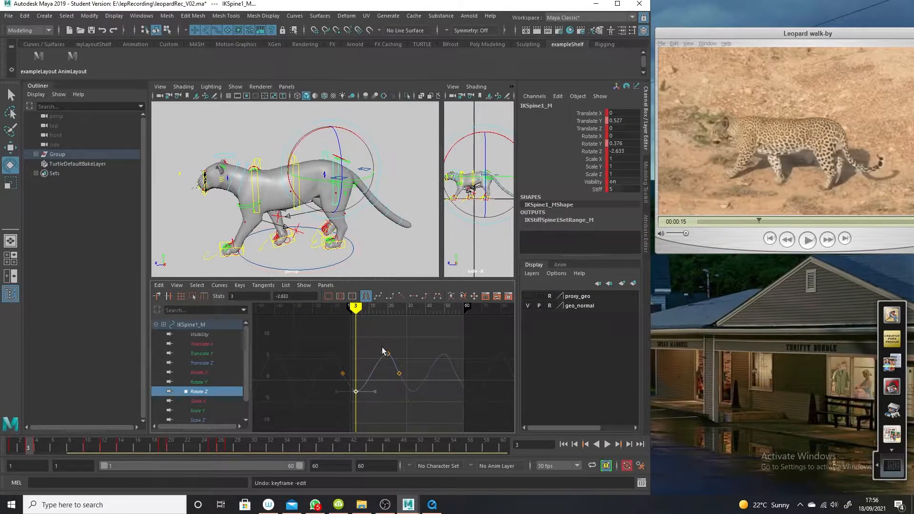
- Play the walk cycle from the opposite side, from behind and from the front to examine the hip and body motion
left_click_drag(374, 273, 247, 255, "alt")
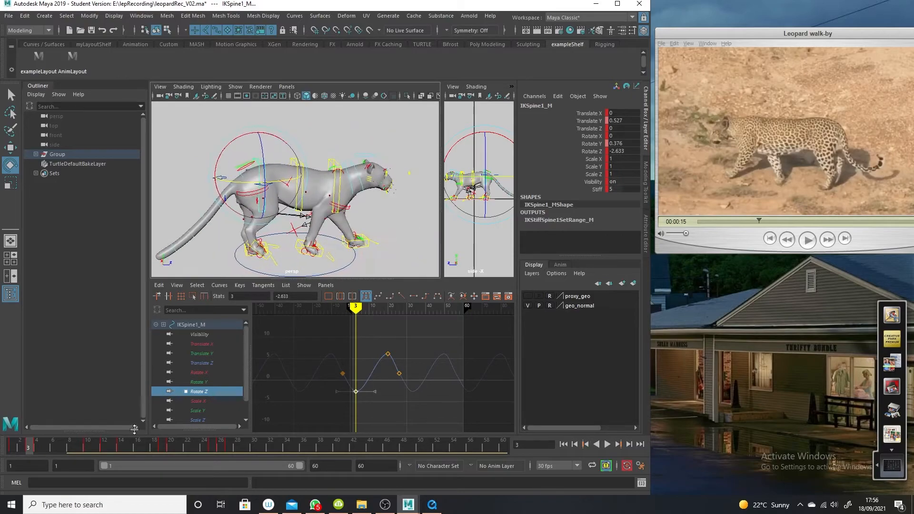
key("alt+v")
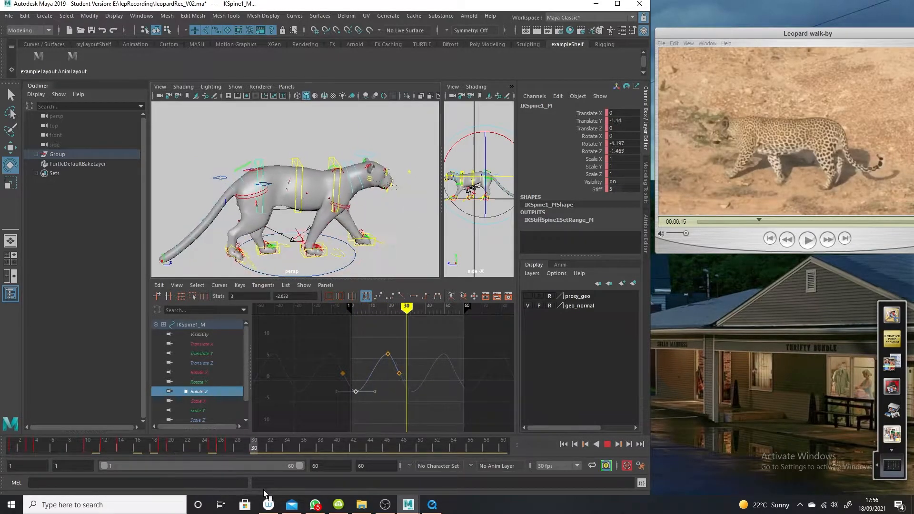
key("alt+v")
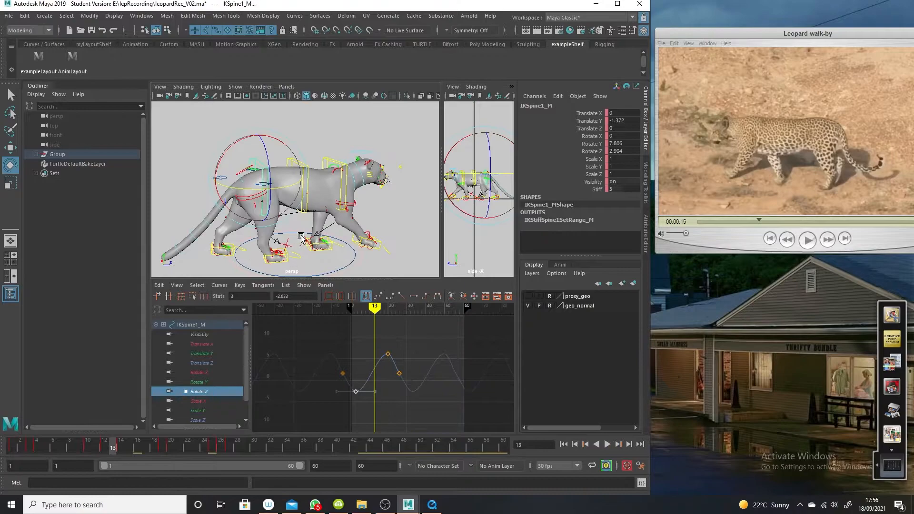
left_click_drag(333, 224, 398, 226, "alt")
key("alt+v")
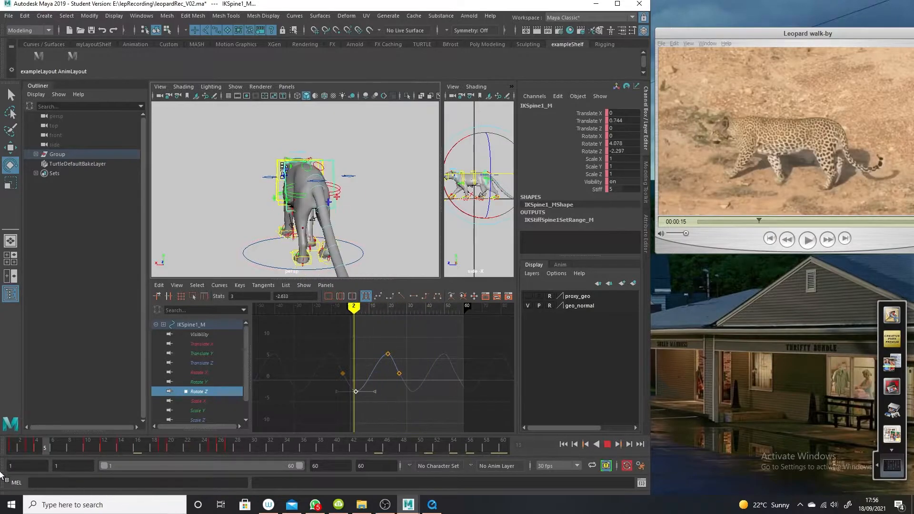
key("alt+v")
left_click_drag(301, 246, 379, 261, "alt")
left_click_drag(283, 251, 335, 267, "alt")
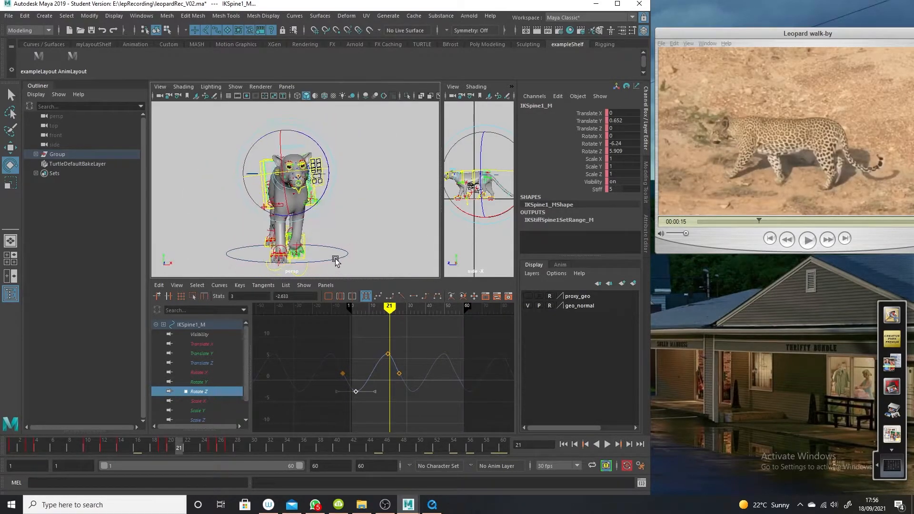
key("alt+v")
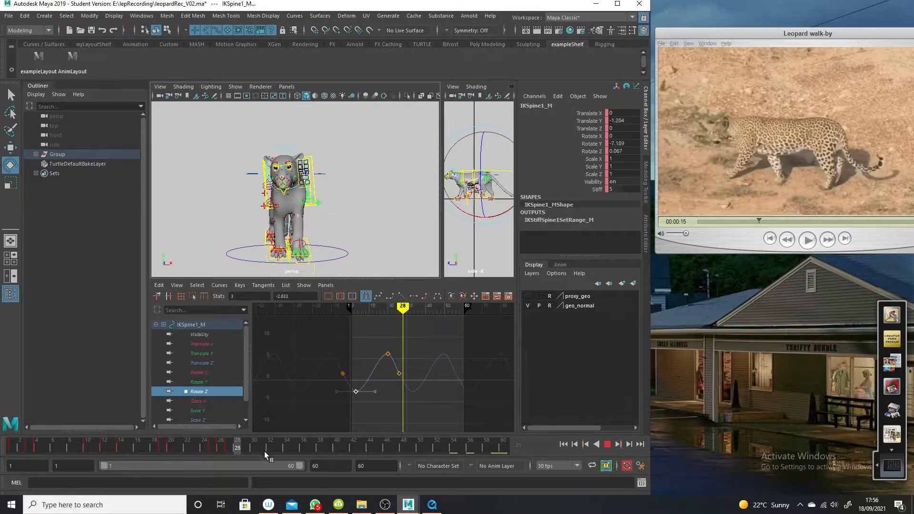
left_click_drag(422, 488, 303, 468)
- In the front view, key the neck control at frame 1 and rotate it to -15.745 in Y so the head faces forward
left_click(290, 89)
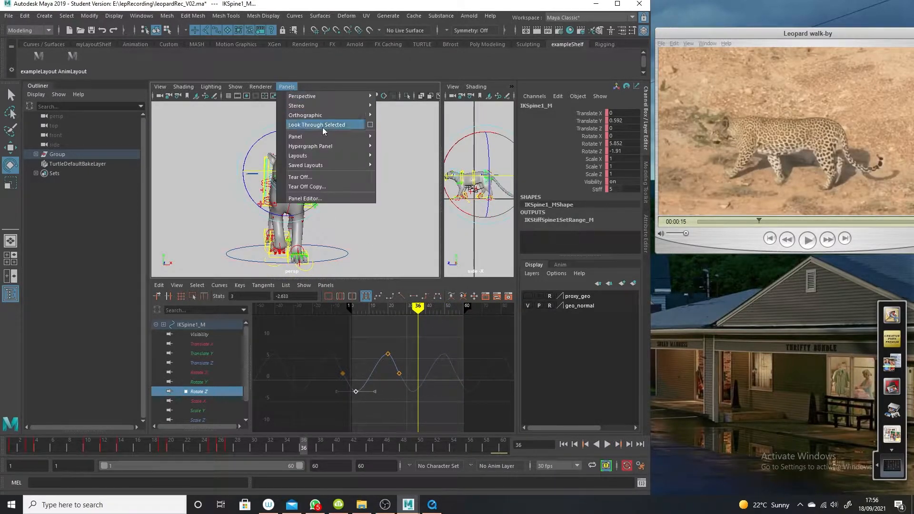
mouse_move(328, 115)
left_click(405, 116)
middle_click_drag(370, 158, 371, 255, "alt")
middle_click_drag(374, 200, 376, 228, "alt")
left_click(369, 241)
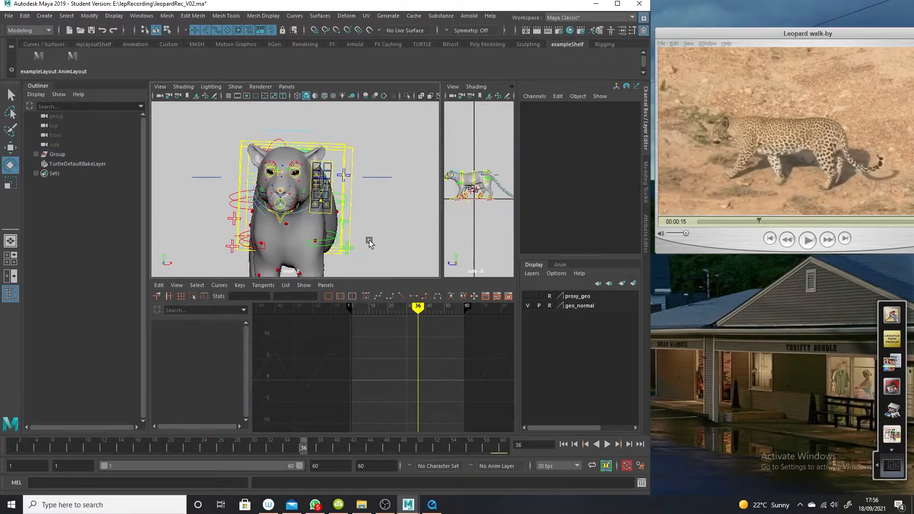
left_click(312, 218)
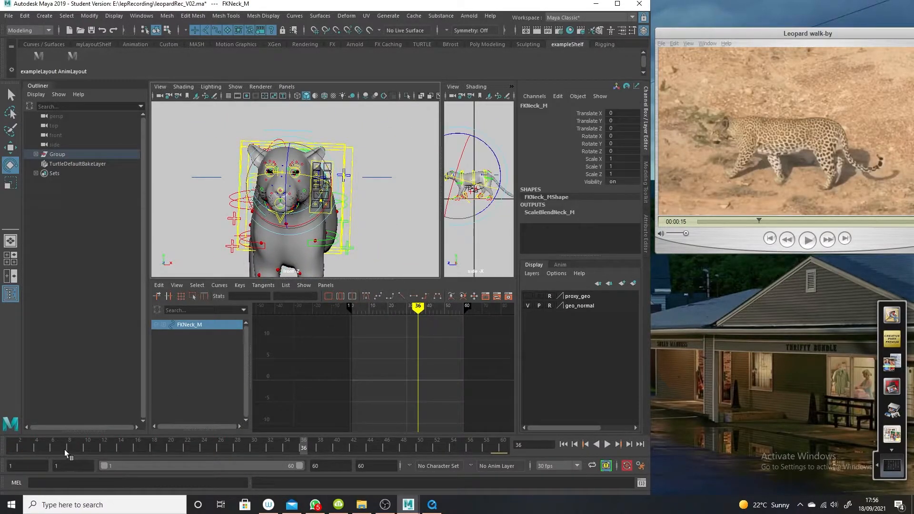
left_click_drag(66, 452, 10, 450)
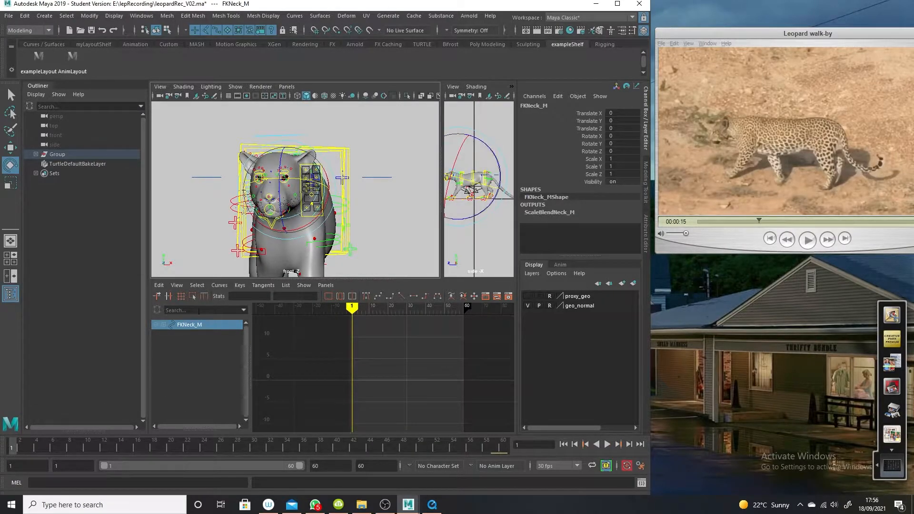
key("s")
left_click_drag(339, 188, 326, 187)
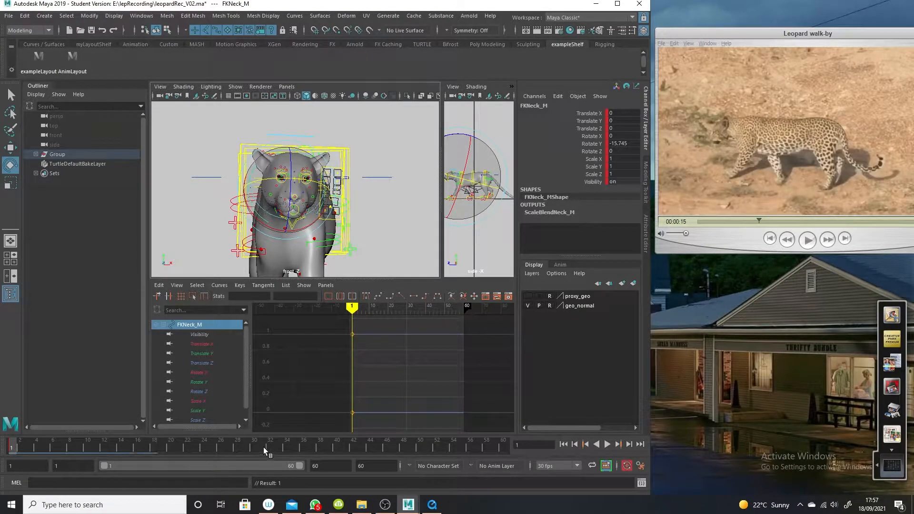
- Try keying the neck control at frame 31 with an adjusted Y rotation, and cut its keys at frames 31 and 1
left_click(264, 447)
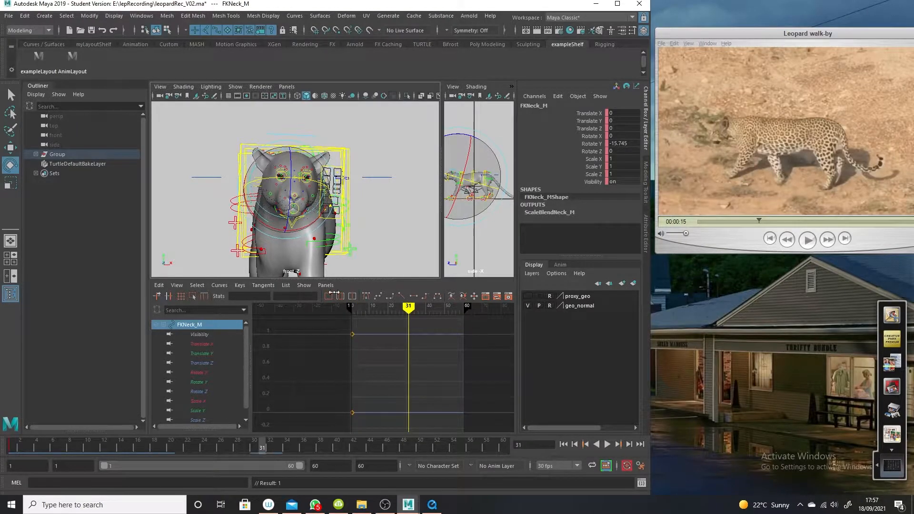
key("s")
left_click_drag(320, 182, 318, 183)
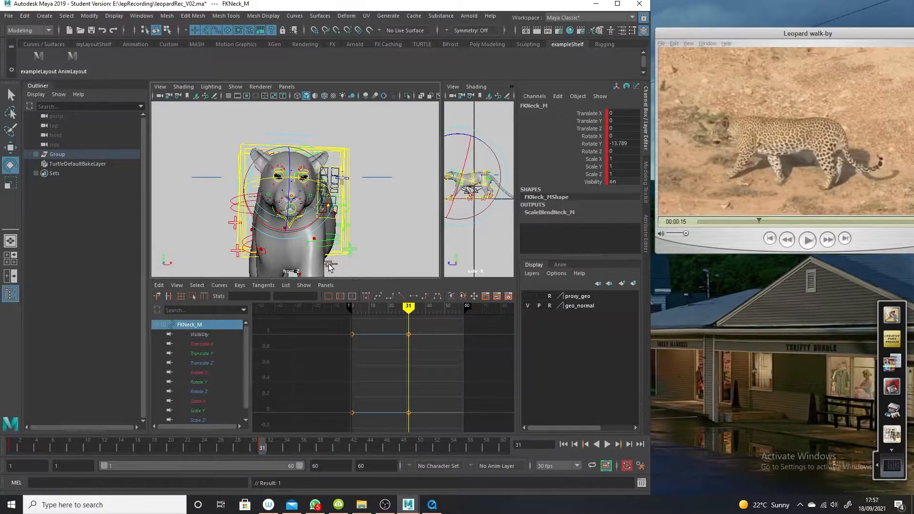
key("ctrl+z")
right_click(257, 453)
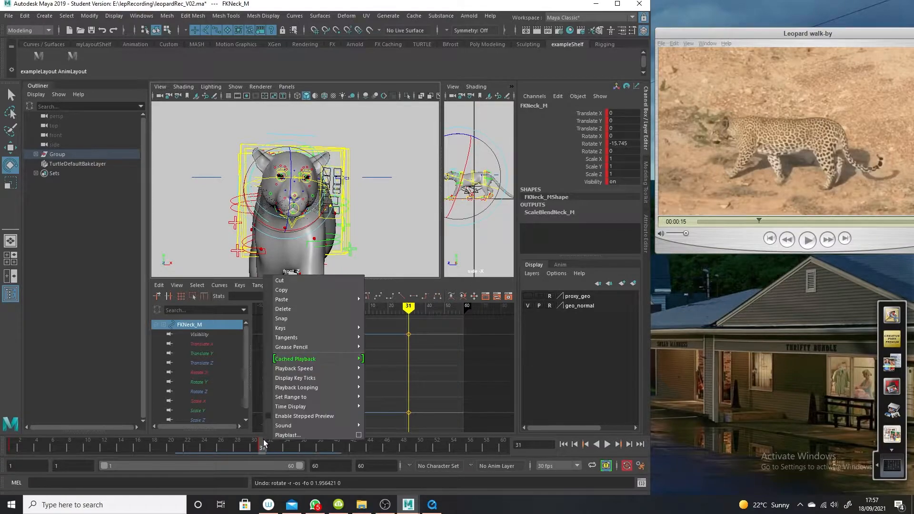
left_click(289, 278)
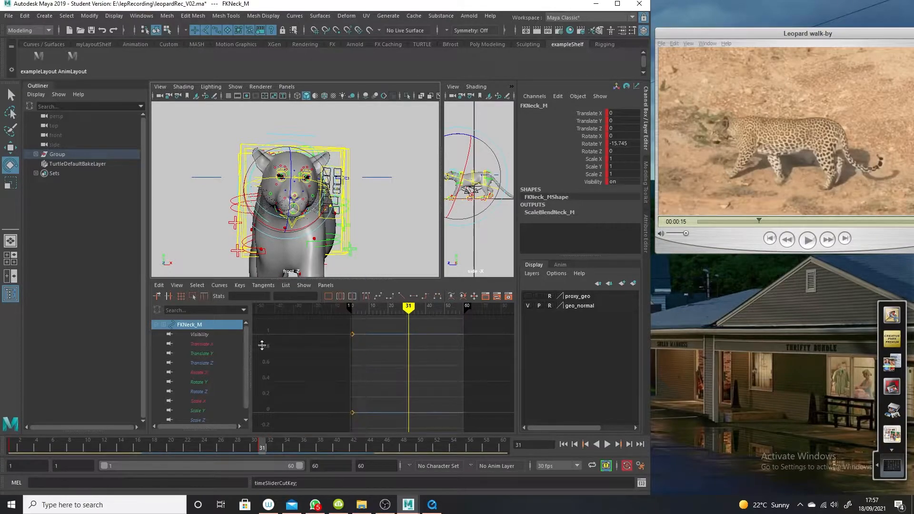
left_click(12, 445)
right_click(12, 444)
left_click(44, 283)
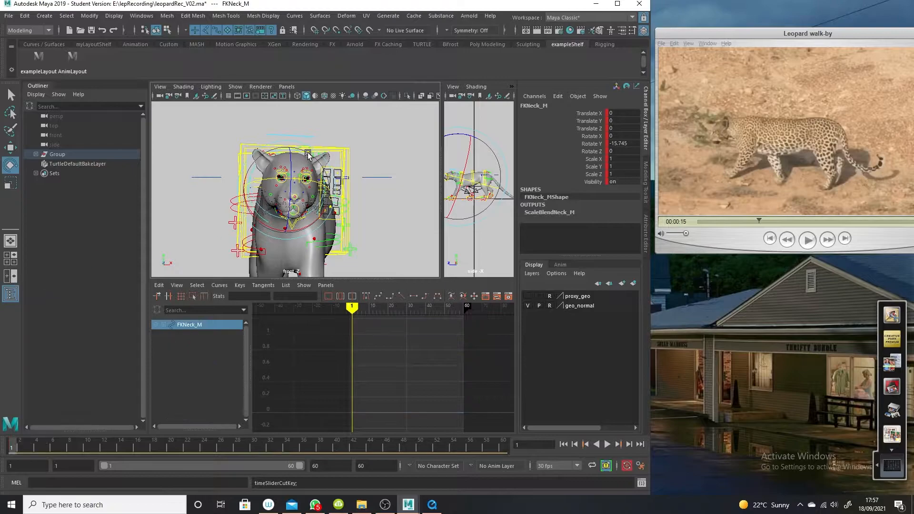
- Rotate the head control to -3.343 in X at frame 1 and deselect it
left_click(307, 137)
left_click_drag(319, 177, 317, 179)
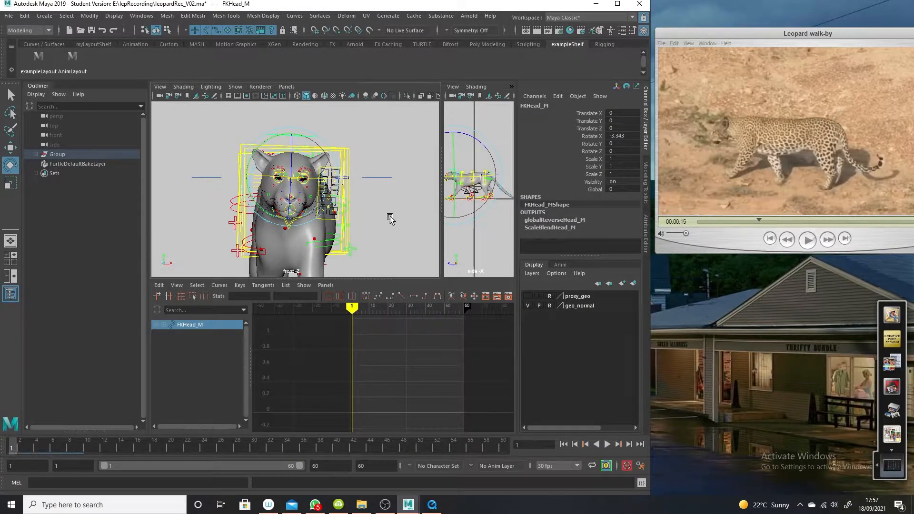
left_click(381, 226)
- Key the neck control at frame 1 with Rotate Y at -16.814, and key the same pose at frame 31
left_click(265, 224)
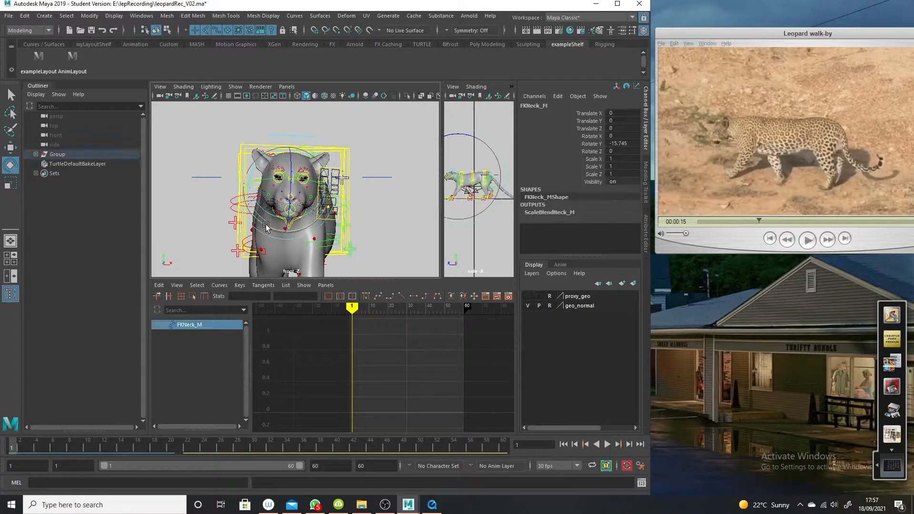
key("s")
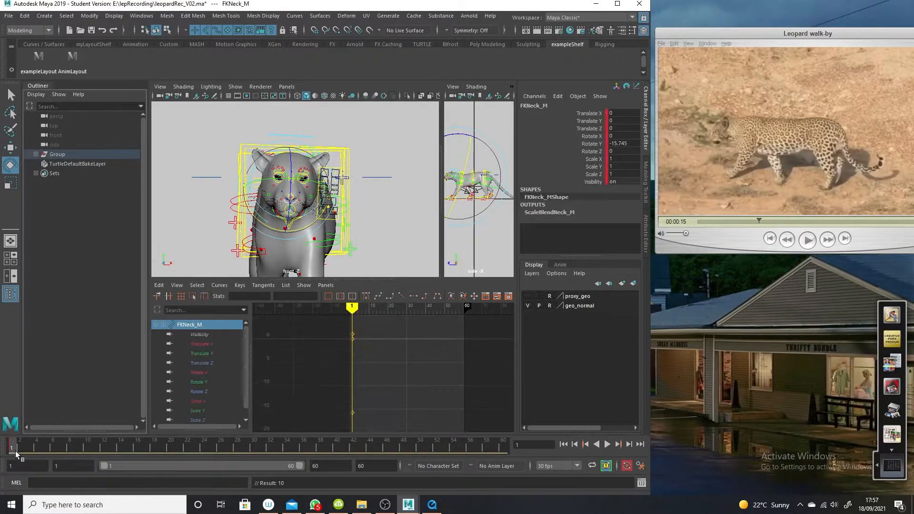
left_click_drag(318, 186, 316, 181)
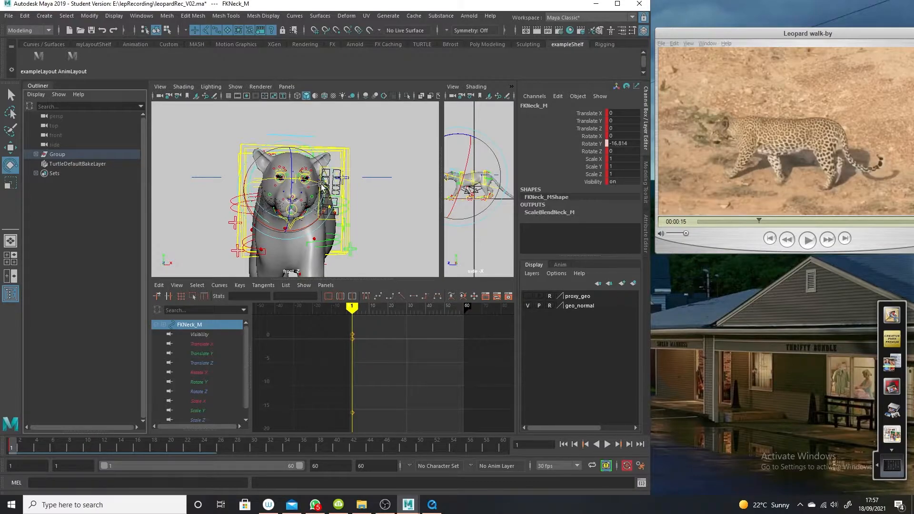
left_click(259, 451)
key("s")
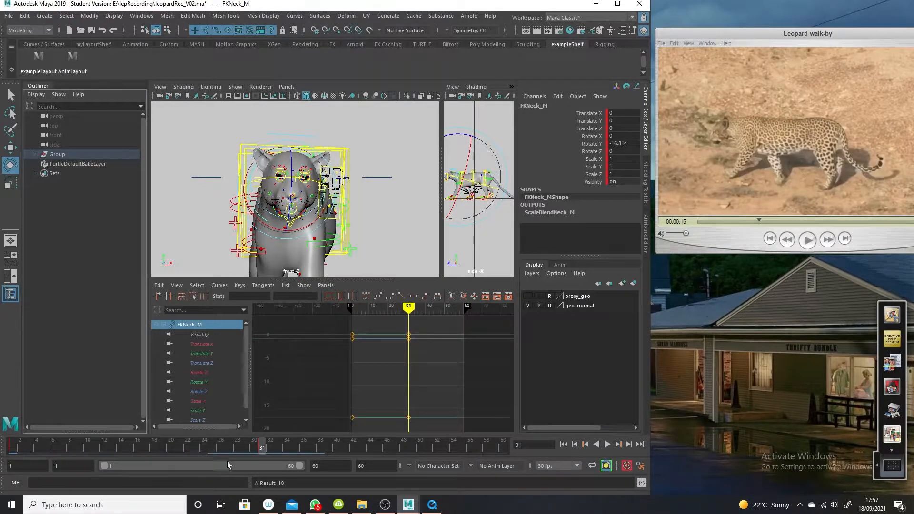
- Rotate the neck control at around frame 17 to counter the mid-cycle body turn, and return to frame 1
left_click_drag(256, 444, 145, 452)
left_click_drag(294, 187, 274, 214)
left_click_drag(146, 446, 4, 427)
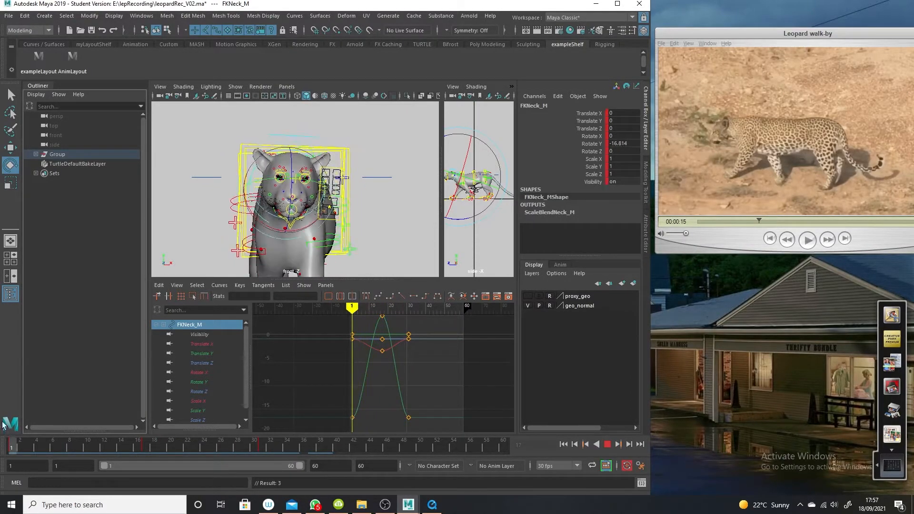
- Switch the viewport back to the perspective camera and play the walk cycle to check the neck motion
left_click(287, 88)
mouse_move(366, 98)
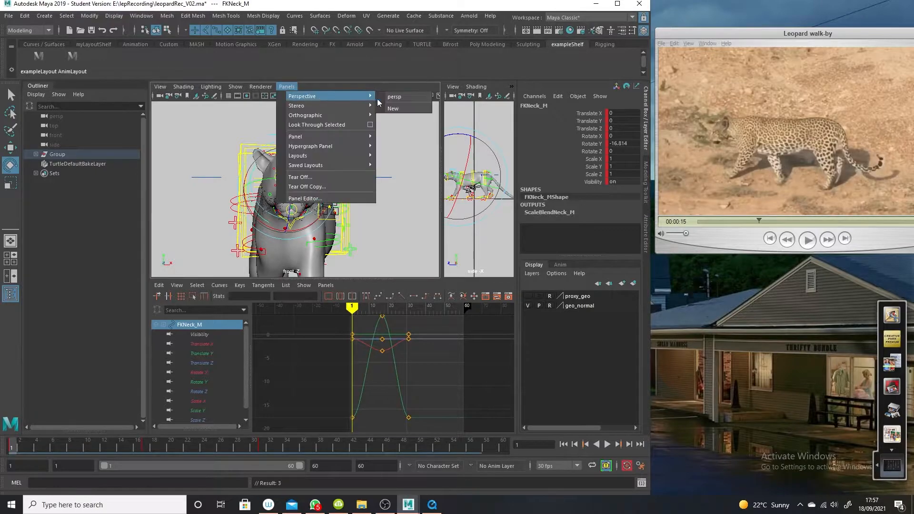
left_click(395, 100)
left_click(290, 87)
mouse_move(337, 98)
left_click(397, 98)
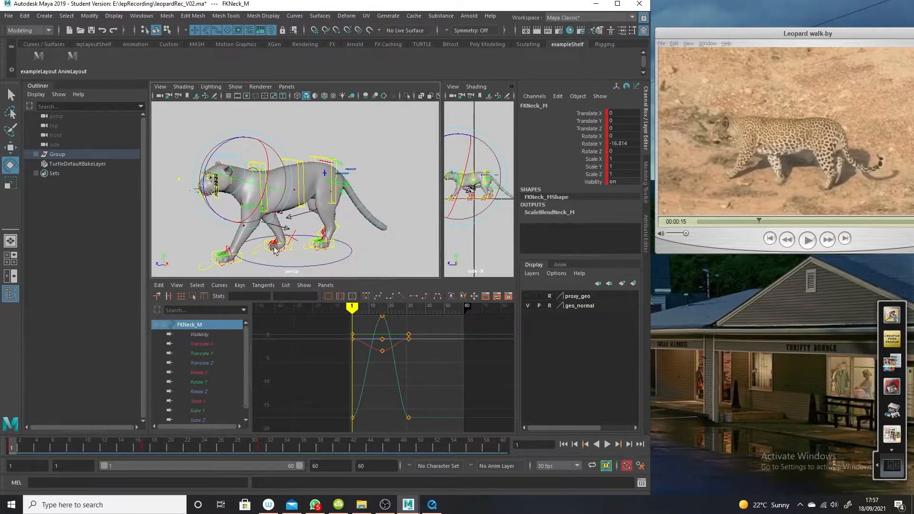
key("alt+v")
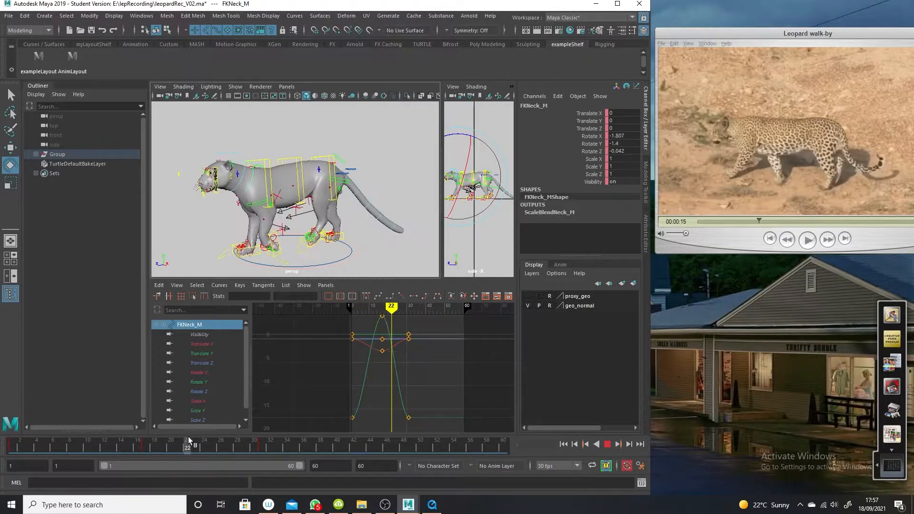
key("alt+v")
- Scale down all Translate Y keys of the shoulder control IKSpine3_M to reduce its bounce, and play the walk cycle
left_click(276, 157)
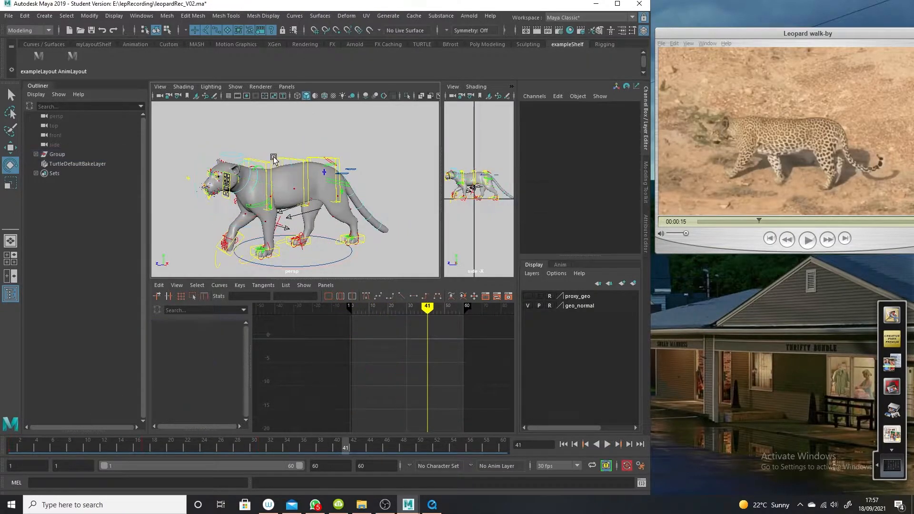
left_click(273, 164)
left_click(201, 353)
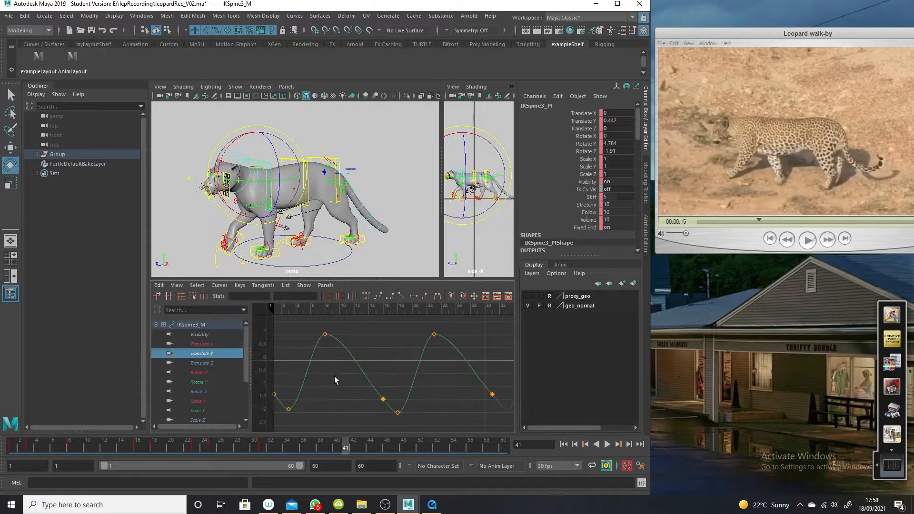
left_click_drag(473, 335, 284, 417)
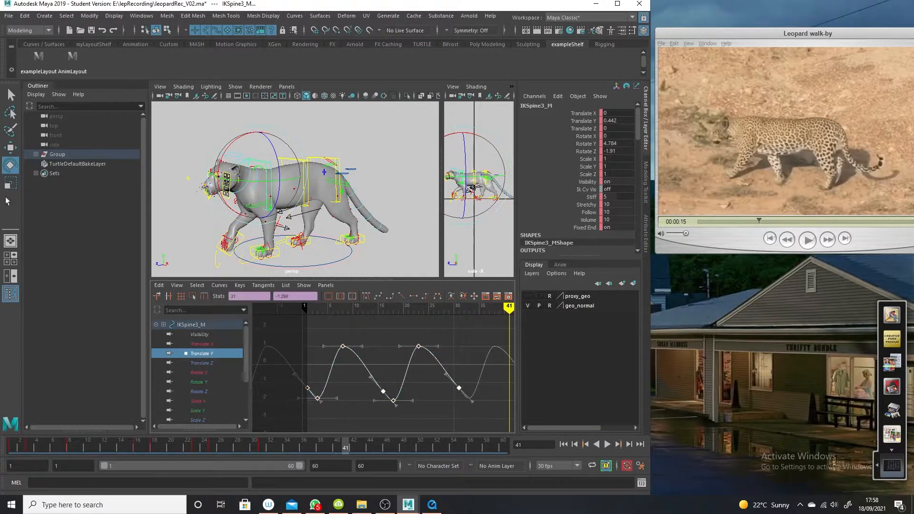
left_click(10, 183)
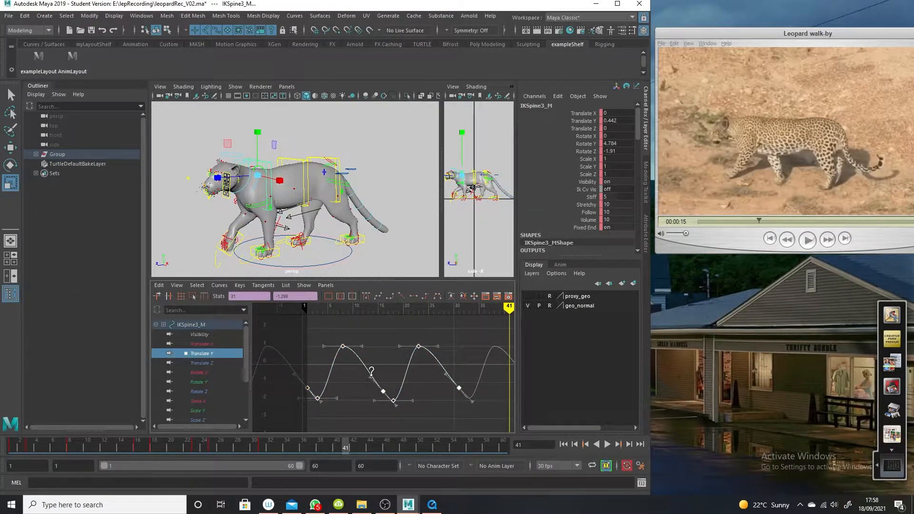
left_click_drag(372, 381, 372, 383)
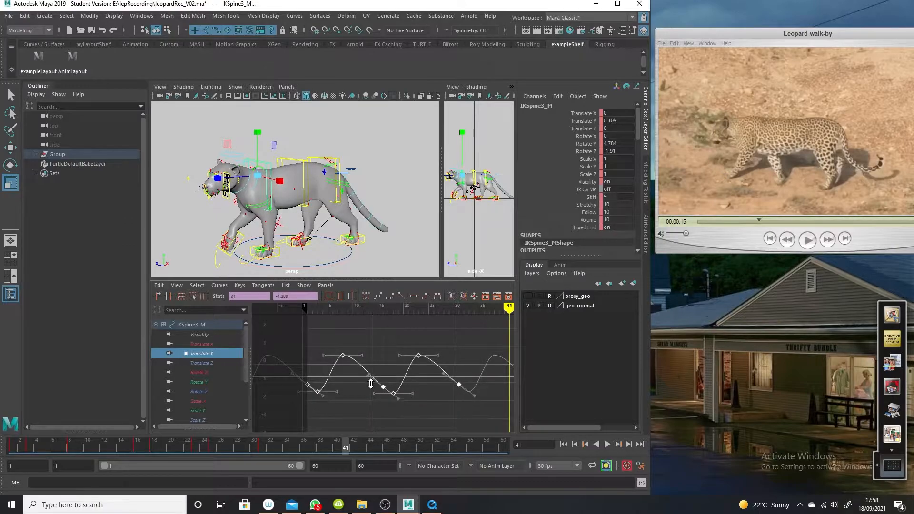
left_click(33, 440)
key("alt+v")
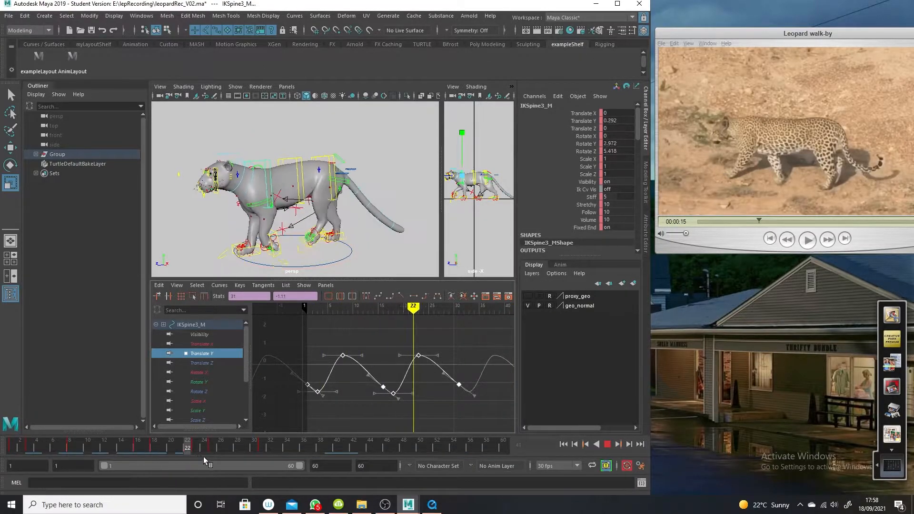
key("alt+v")
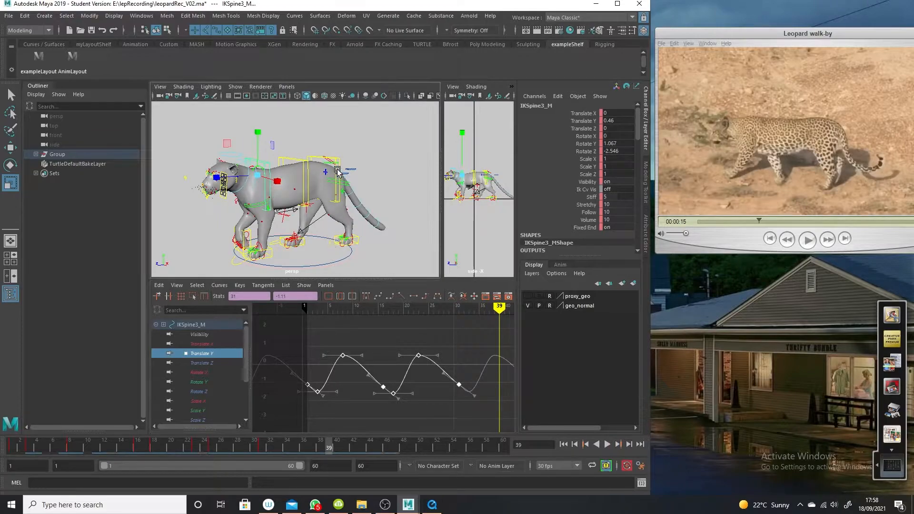
- Scale down all Translate Y keys of the hip control IKSpine1_M to reduce its bounce, and play the walk cycle
left_click(337, 171)
left_click(215, 355)
scroll(352, 375, "down", 3)
left_click_drag(462, 334, 268, 432)
middle_click_drag(378, 371, 380, 382, "shift")
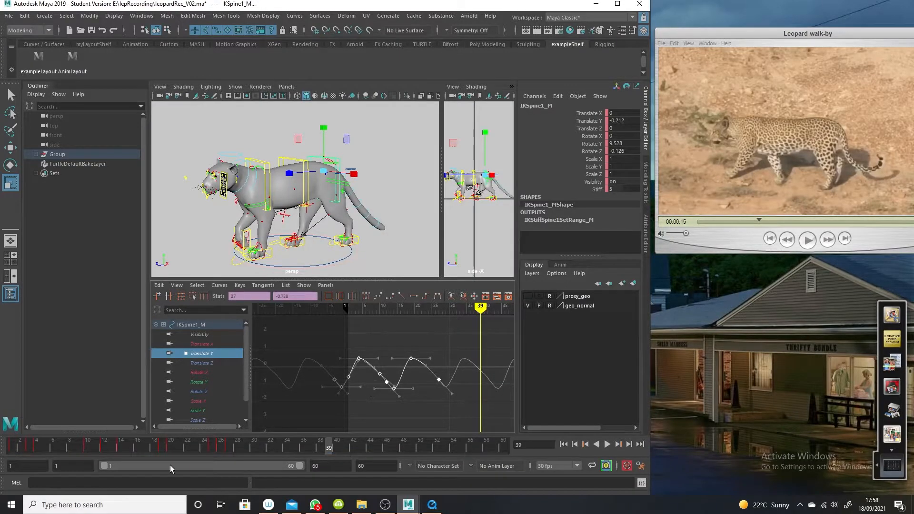
left_click(13, 445)
key("alt+v")
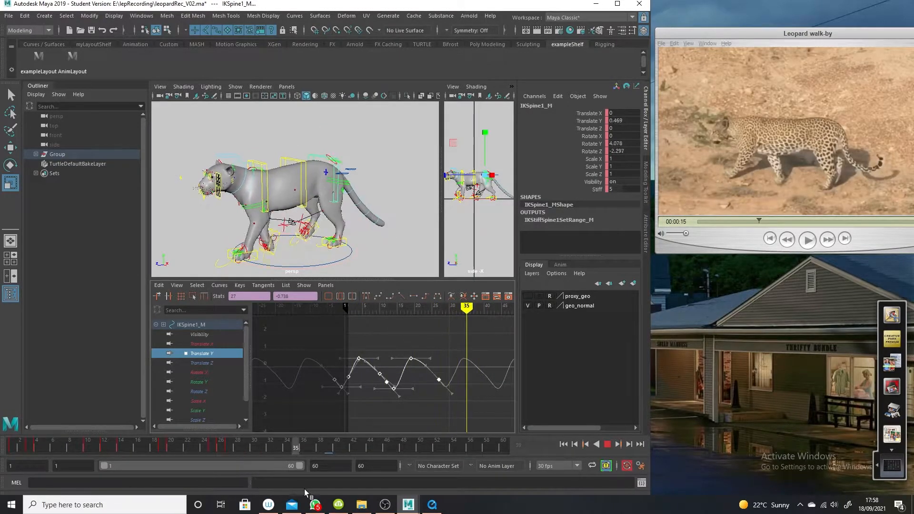
key("alt+v")
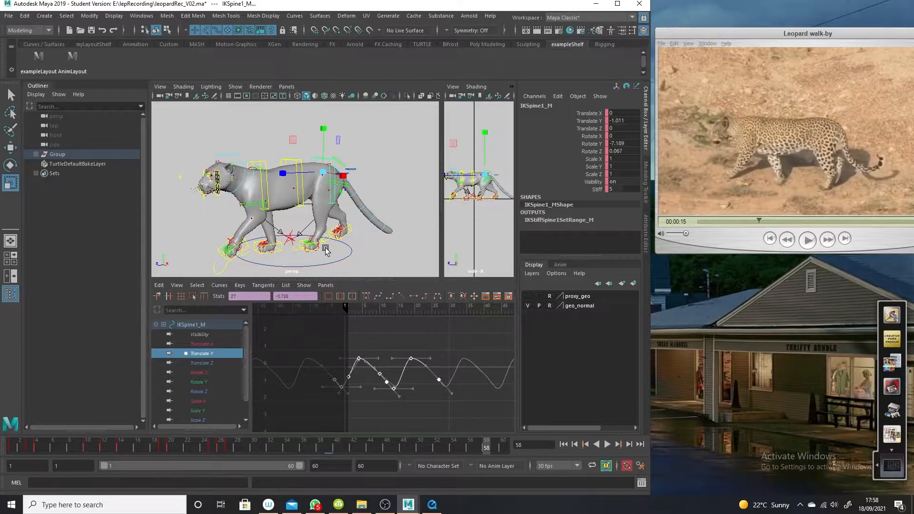
- Play the cycle briefly to check the hind feet, select the left hind leg control IKLegBack_L, and move to frame 25
scroll(326, 249, "up", 5)
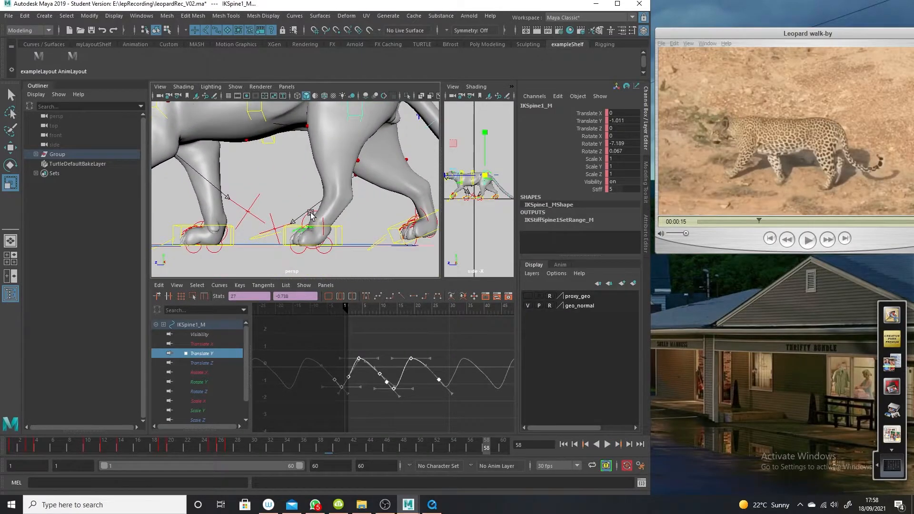
left_click(310, 215)
key("alt+v")
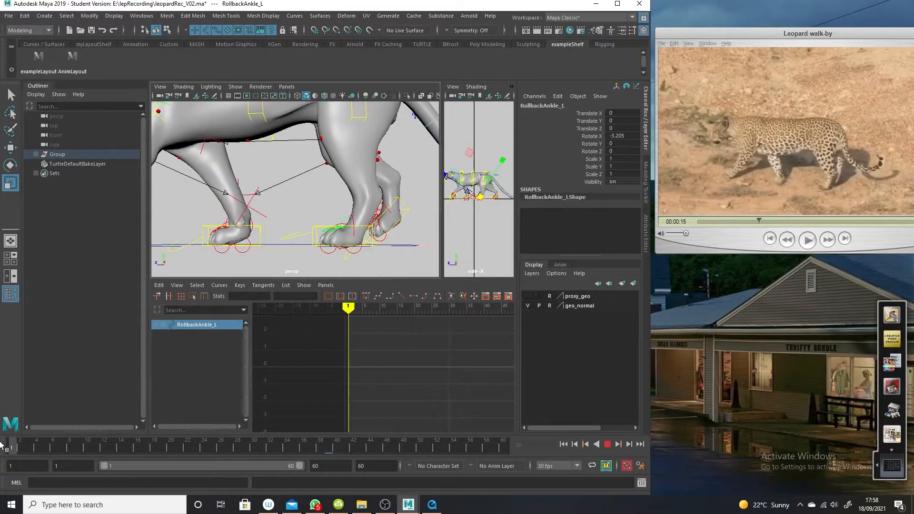
left_click(288, 244)
left_click(317, 226)
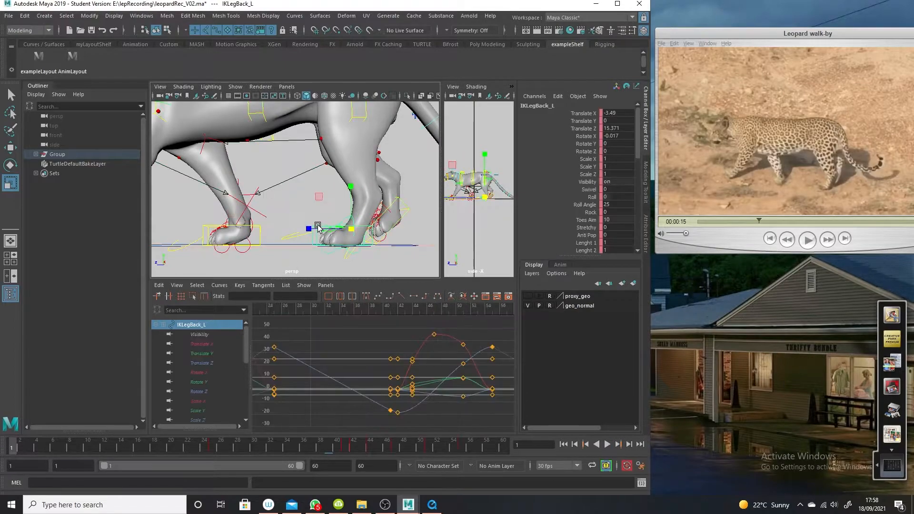
left_click(211, 447)
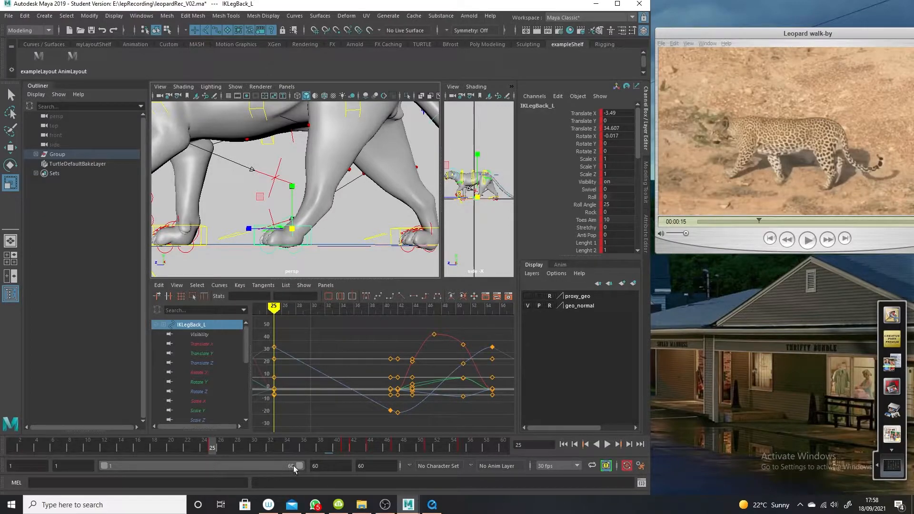
- Examine the left hind foot's contact and lift-off close up from frame 25 through frame 46
scroll(400, 400, "down", 5)
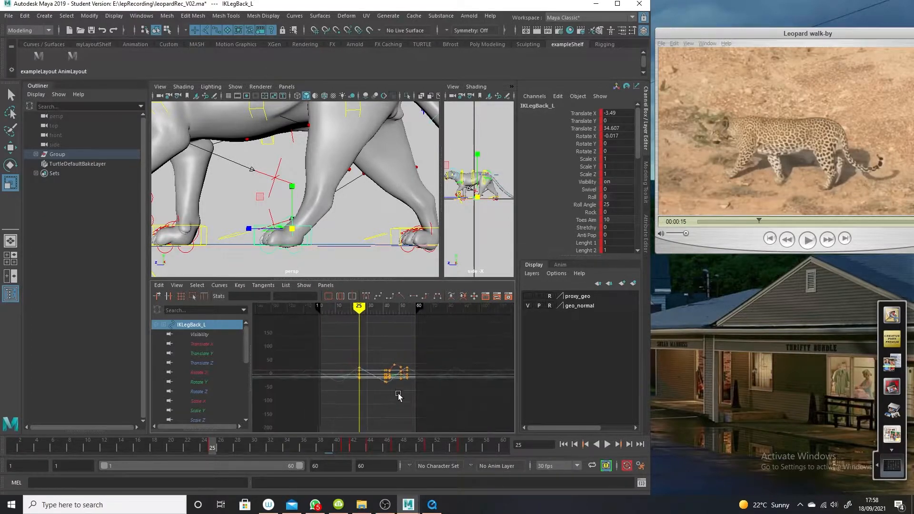
middle_click_drag(313, 399, 337, 400, "alt")
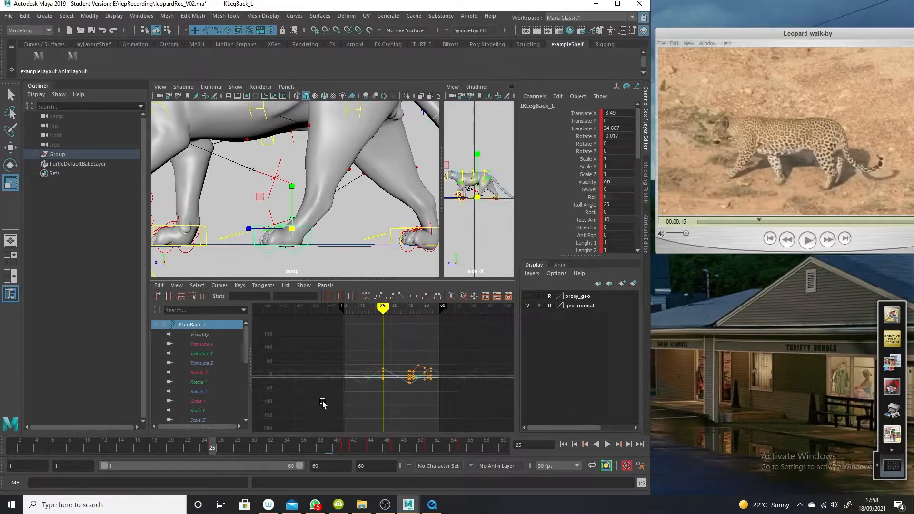
mouse_move(388, 308)
left_mouse_down()
mouse_move(355, 310)
mouse_move(383, 315)
left_mouse_up()
scroll(342, 238, "up", 3)
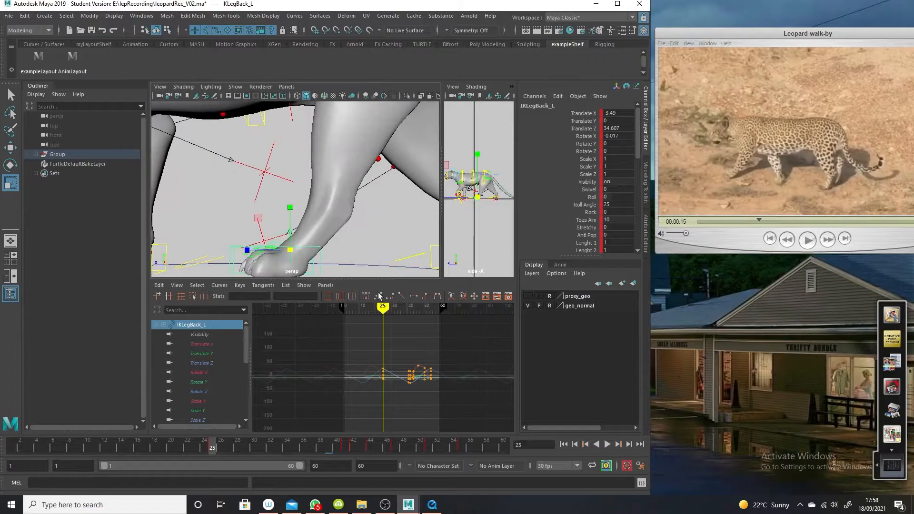
scroll(295, 171, "up", 3)
middle_click_drag(307, 167, 306, 127, "alt")
scroll(306, 128, "down", 4)
key("alt+v")
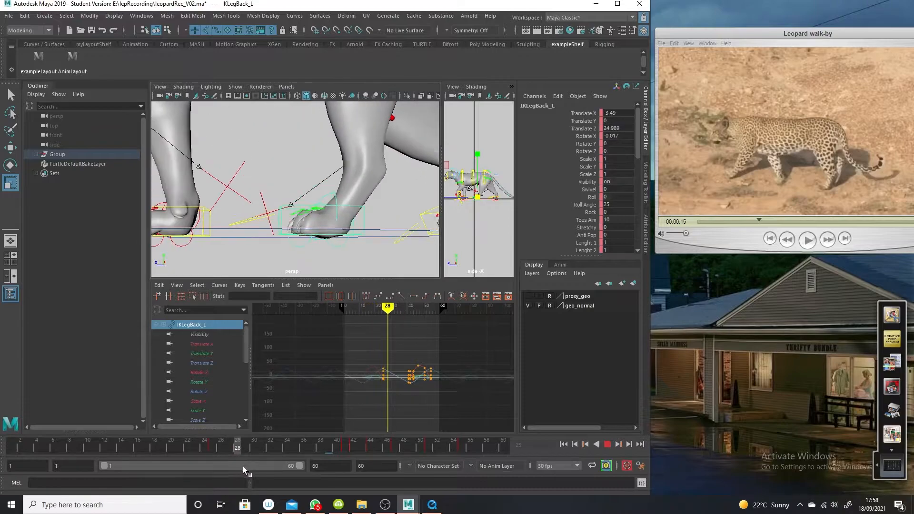
key("alt+v")
left_click_drag(300, 231, 304, 235, "alt")
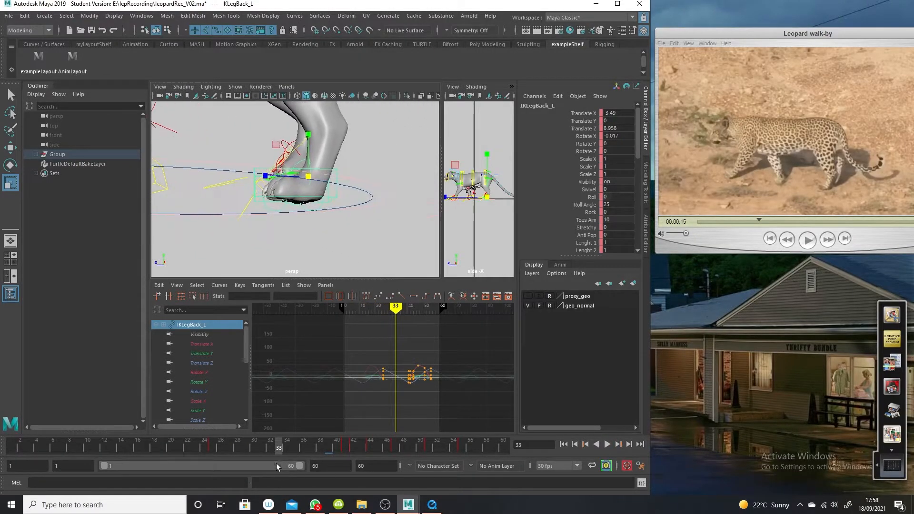
left_click_drag(291, 447, 392, 453)
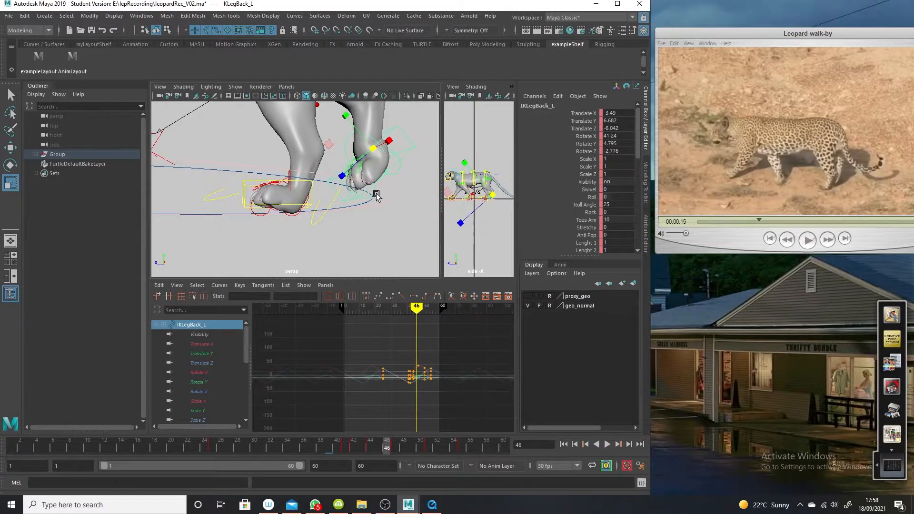
left_click_drag(380, 195, 362, 185, "alt")
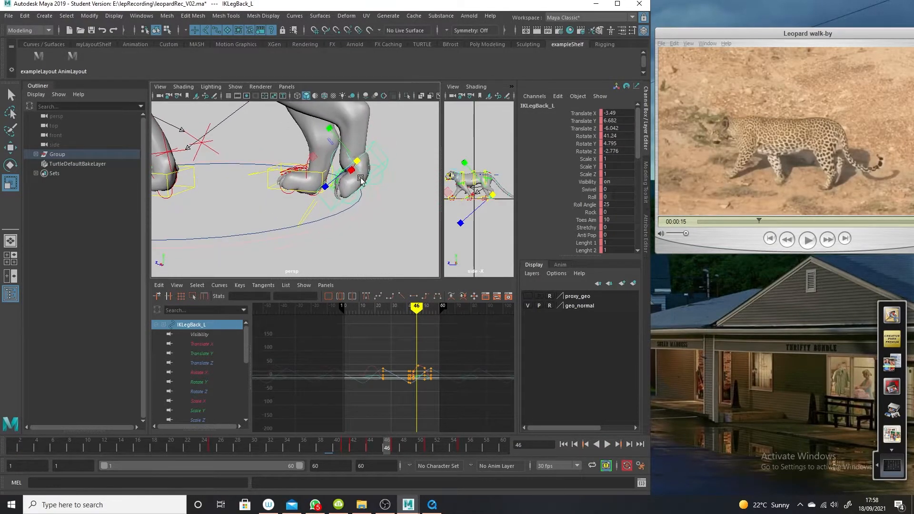
- Try rotating the left hind ankle roll control RollbackAnkle_L about X at frame 46, and undo the rotation
left_click(331, 157)
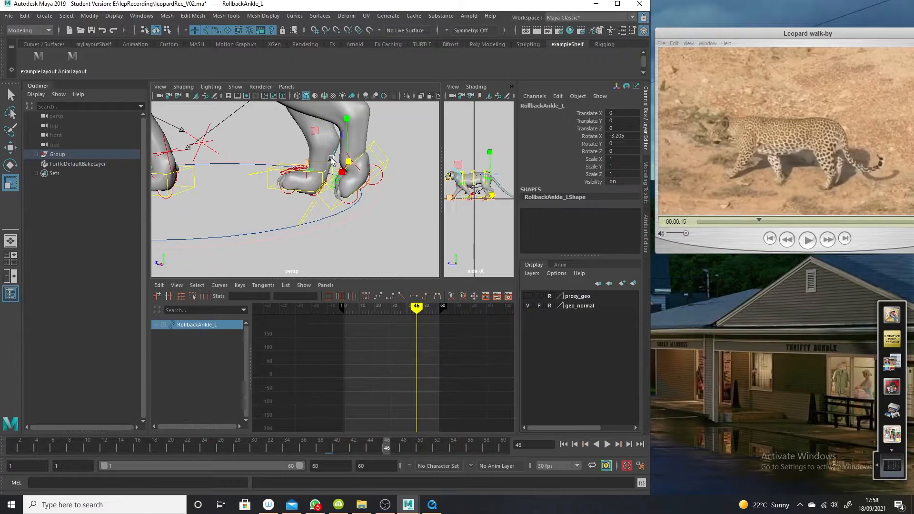
left_click(11, 165)
left_click_drag(383, 134, 402, 196)
middle_click_drag(402, 196, 357, 267, "alt")
right_click_drag(357, 267, 315, 245, "alt")
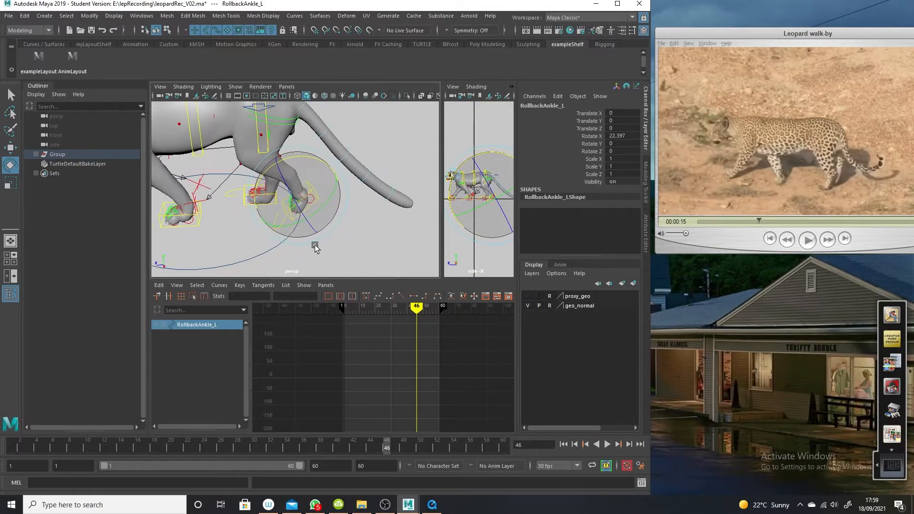
left_click_drag(315, 246, 320, 261, "alt")
key("ctrl+z")
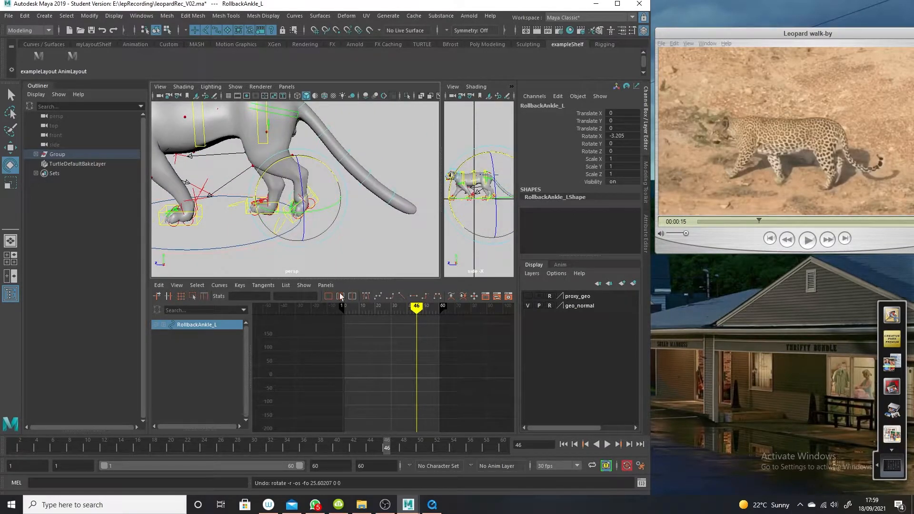
- Test the rotation of the left hind toe controls RollbackToes_L and RollbackToesEnd_L at frame 46
right_click_drag(351, 208, 373, 274, "alt")
left_click_drag(373, 273, 381, 241, "alt")
right_click_drag(381, 241, 399, 220, "alt")
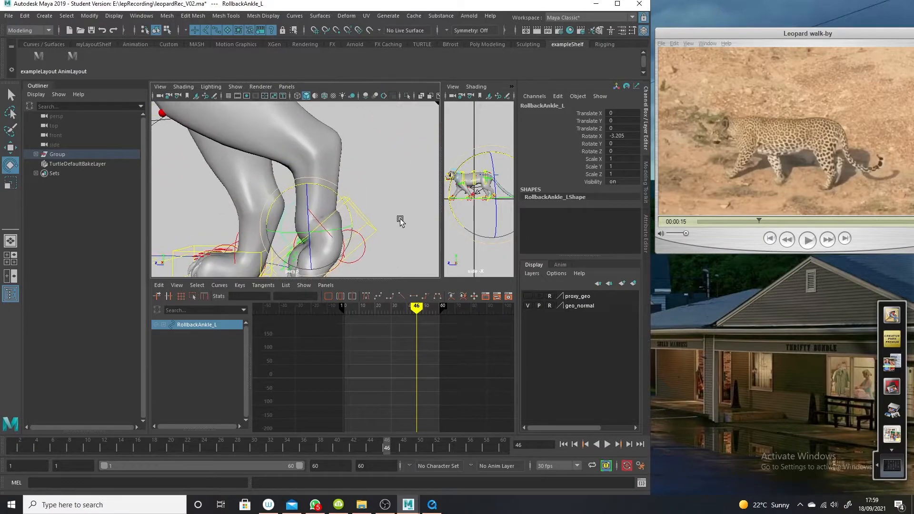
left_click(413, 193)
left_click(297, 242)
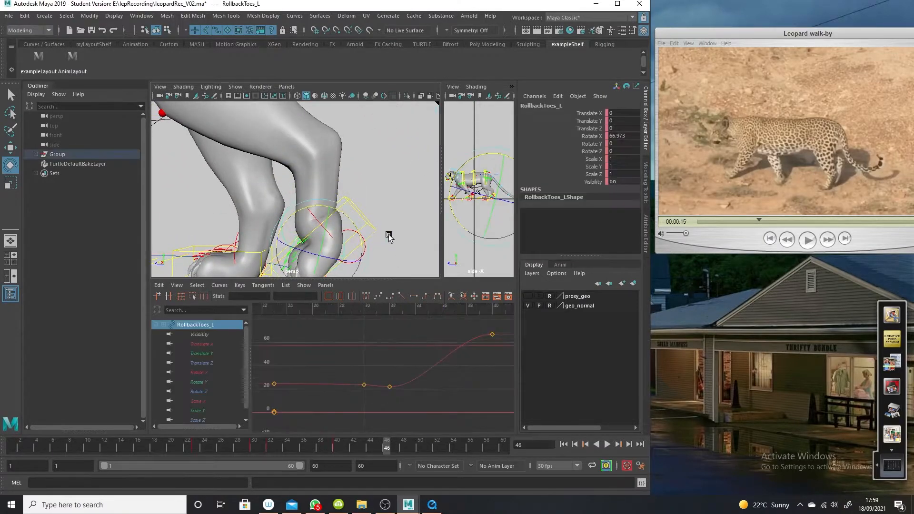
left_click_drag(382, 234, 377, 189, "alt")
left_click_drag(264, 209, 265, 213)
left_click(358, 205)
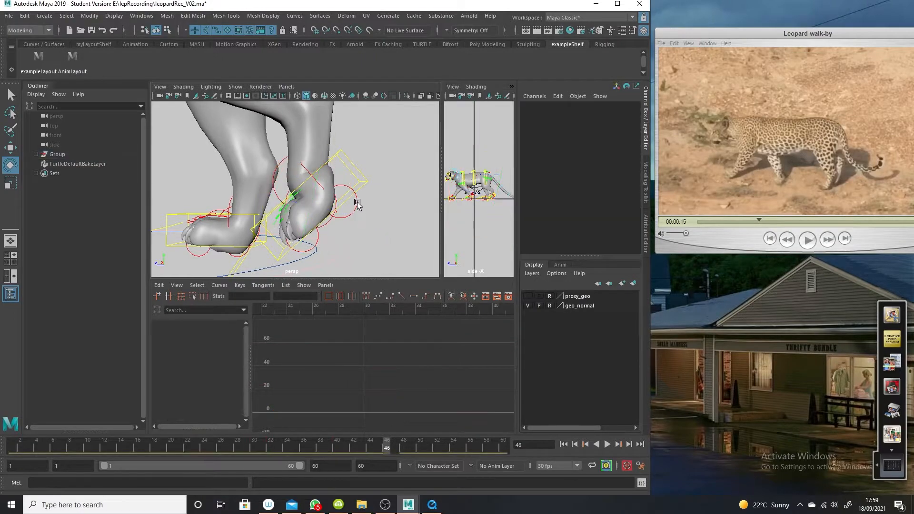
left_click(318, 235)
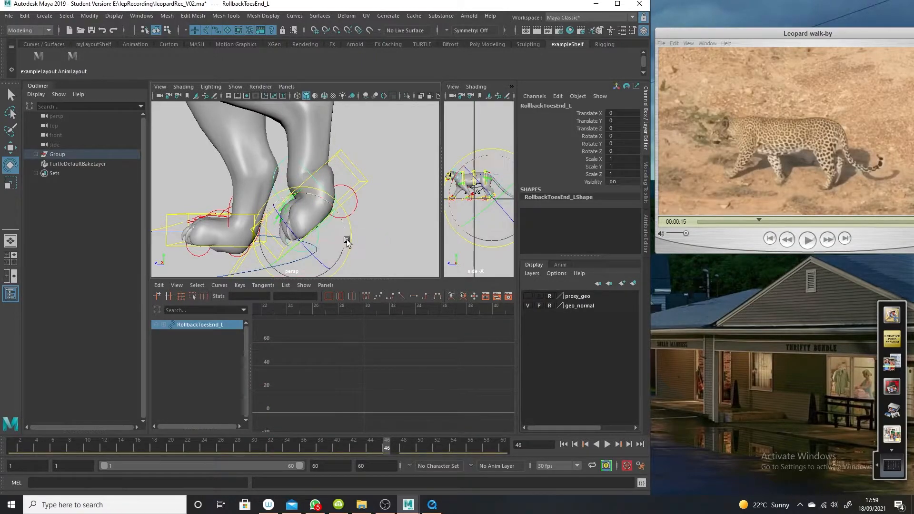
mouse_move(344, 241)
left_mouse_down()
mouse_move(353, 238)
mouse_move(357, 198)
mouse_move(354, 238)
left_mouse_up()
left_click(375, 220)
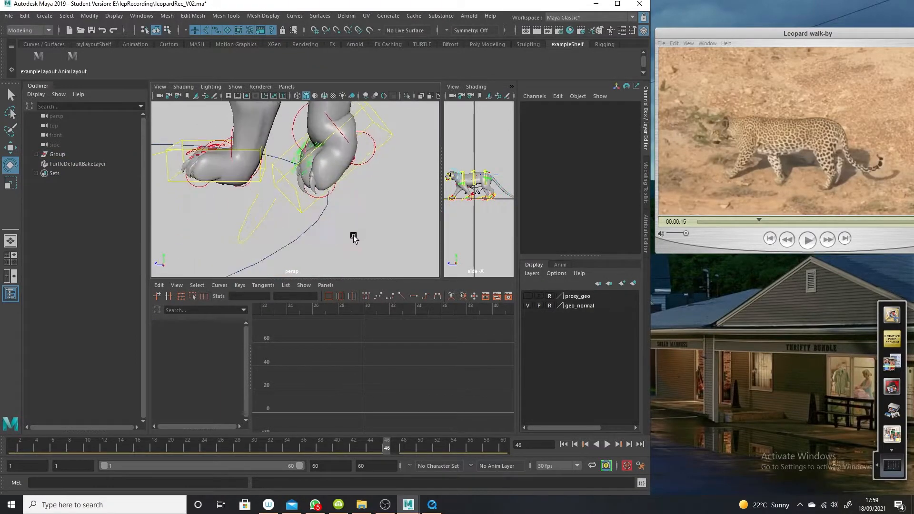
- Test the X rotation of the left hind heel control RollbackHeel_L at frame 46 and deselect it
left_click_drag(290, 219, 286, 196, "alt")
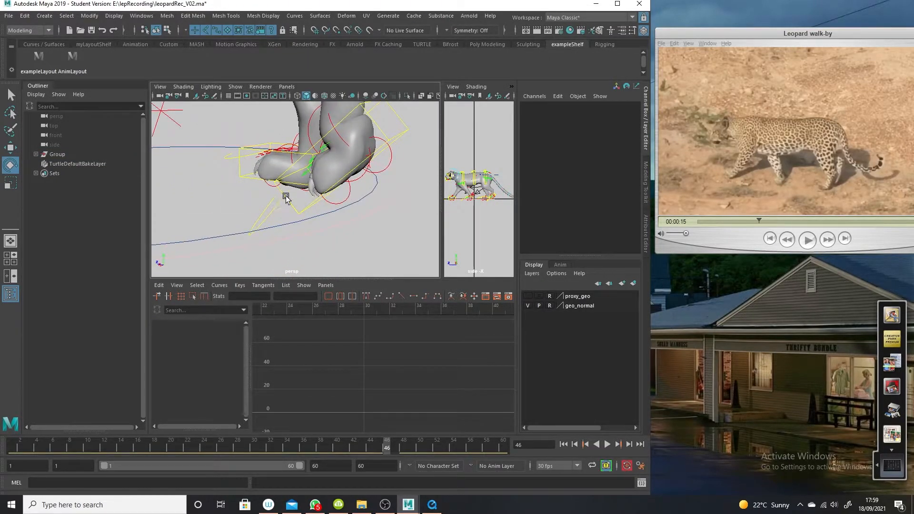
left_click(390, 159)
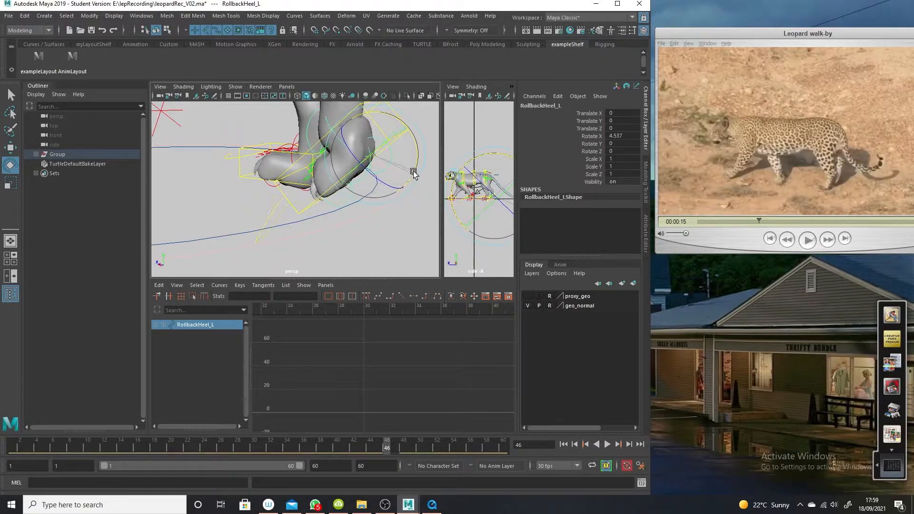
left_click_drag(412, 170, 412, 172)
left_click_drag(404, 224, 338, 227, "alt")
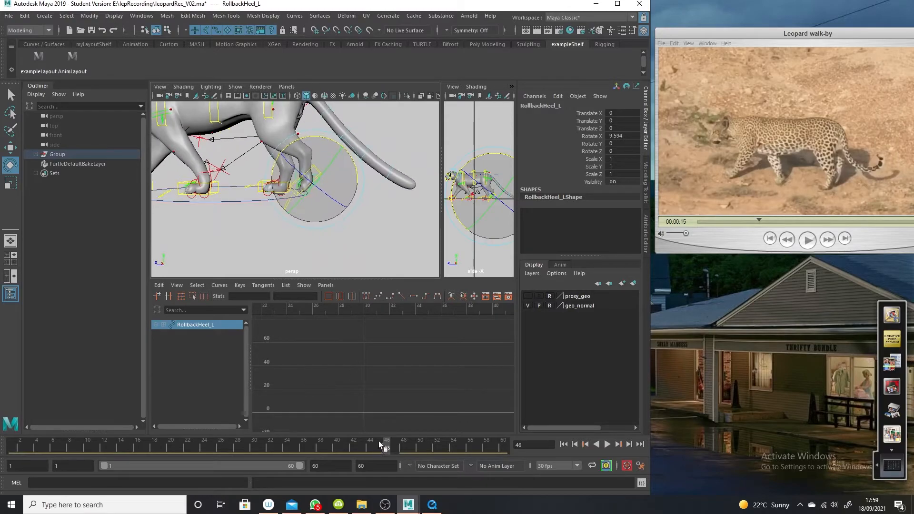
left_click(344, 241)
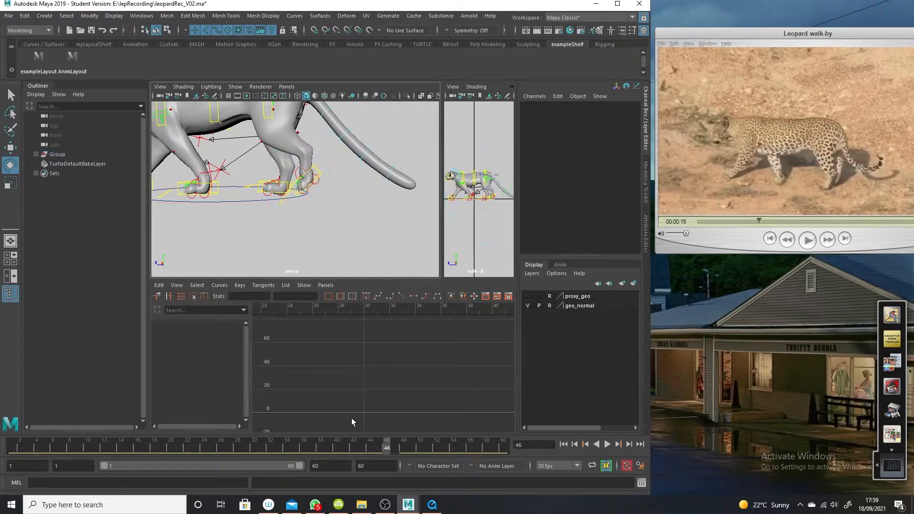
- Switch the perspective viewport to the orthographic side view and frame the leopard's legs and feet
right_click_drag(220, 153, 304, 206, "alt")
middle_click_drag(304, 206, 309, 194, "alt")
left_click(286, 87)
mouse_move(332, 116)
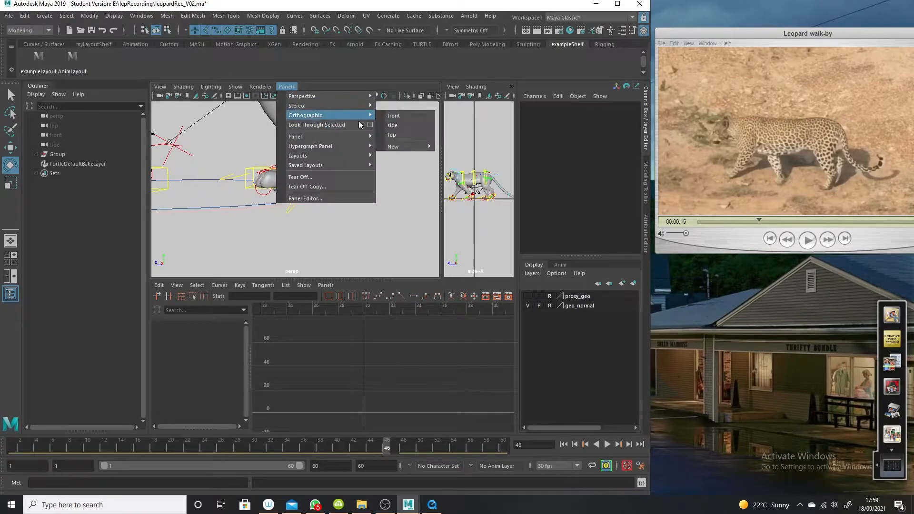
left_click(411, 125)
middle_click_drag(317, 204, 318, 184, "alt")
right_click_drag(318, 184, 370, 249, "alt")
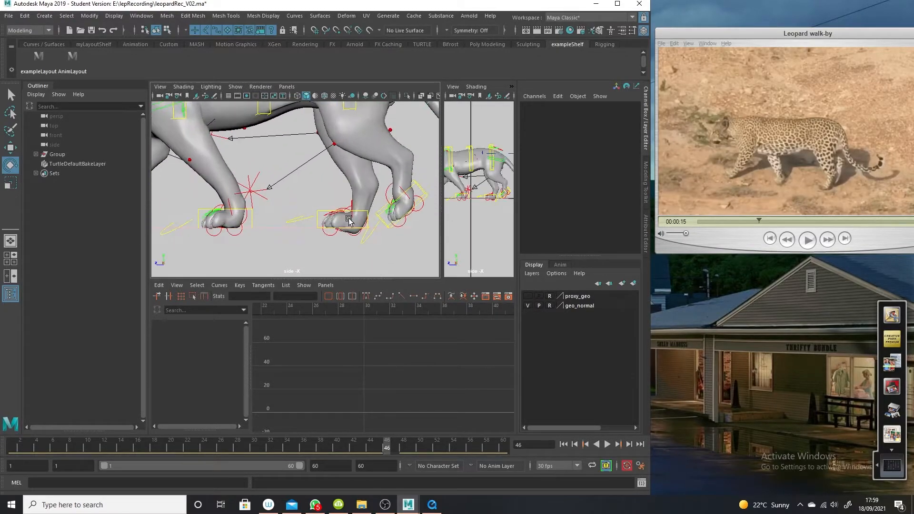
- Select the right hind leg control IKLegBack_R and go to its key at frame 9
left_click(348, 205)
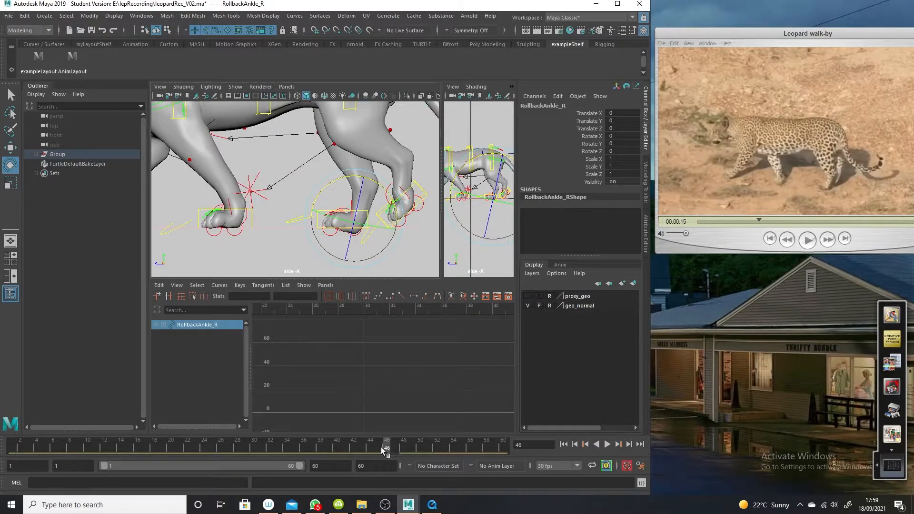
key("Up")
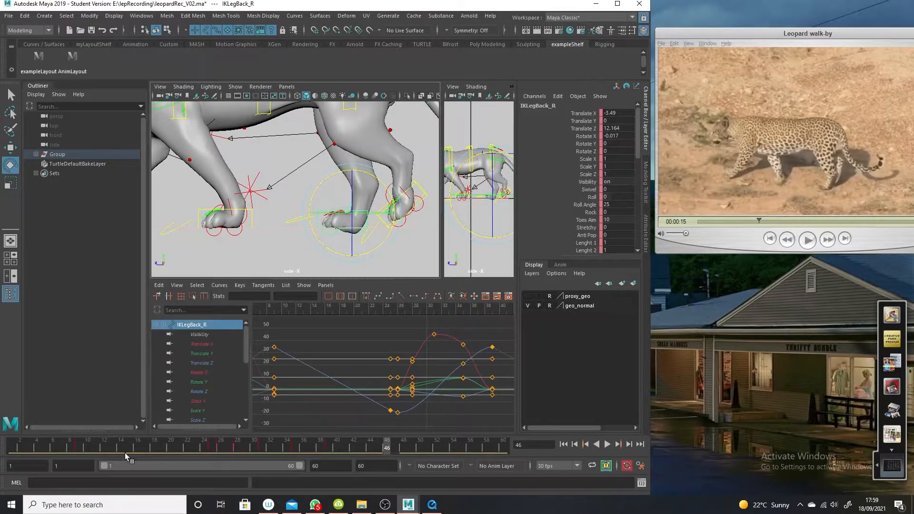
left_click_drag(84, 444, 79, 453)
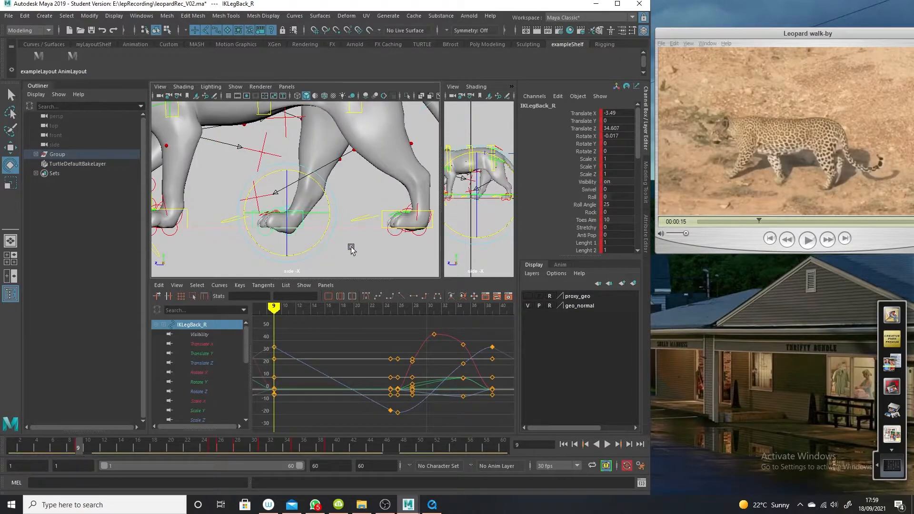
- Try rotating the right hind ankle roll control RollbackAnkle_R at frame 9, and undo the rotation
left_click(302, 228)
left_click(289, 239)
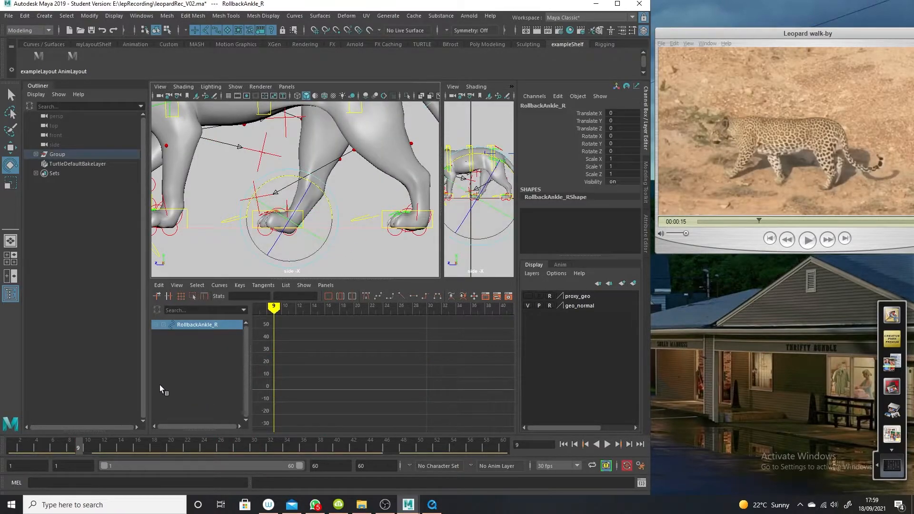
left_click_drag(298, 176, 291, 176)
key("ctrl+z")
left_click_drag(361, 276, 361, 275)
left_click(300, 230)
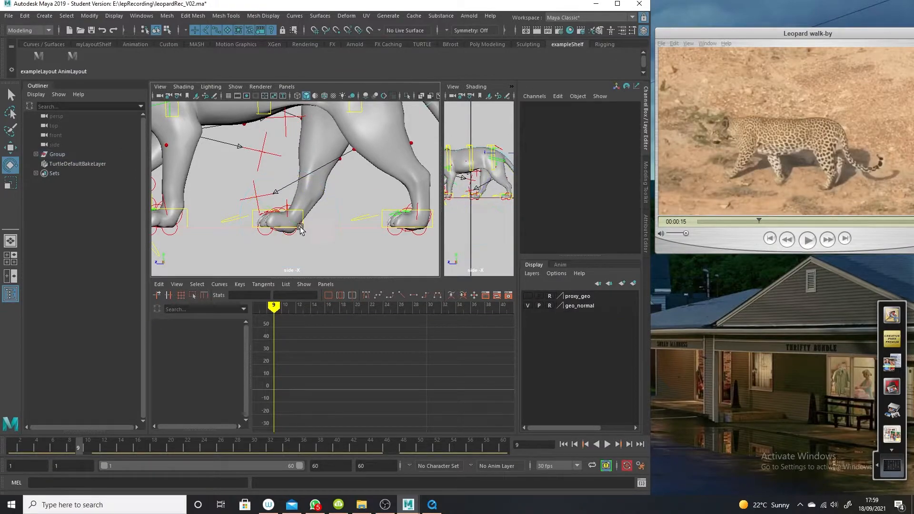
- Select the right hind toe roll control RollbackToes_R and save the scene
left_click(279, 210)
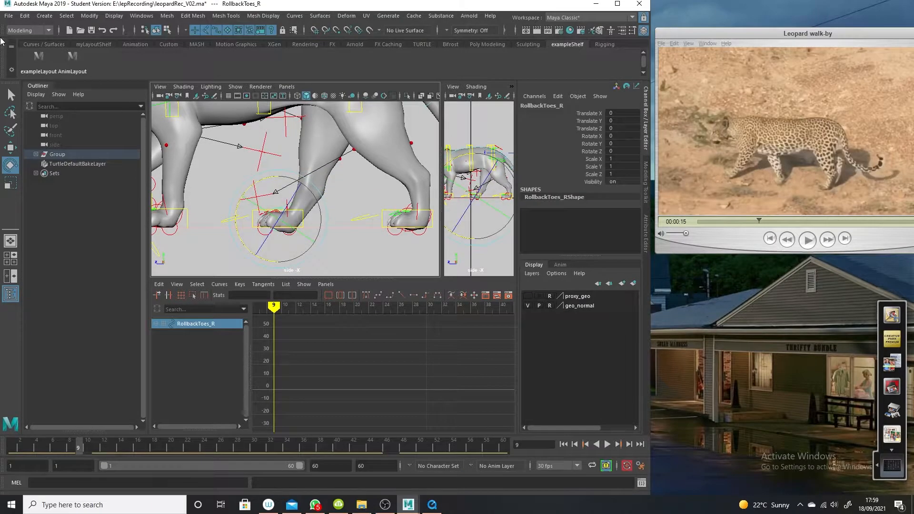
left_click(7, 16)
left_click(38, 53)
left_click(432, 261)
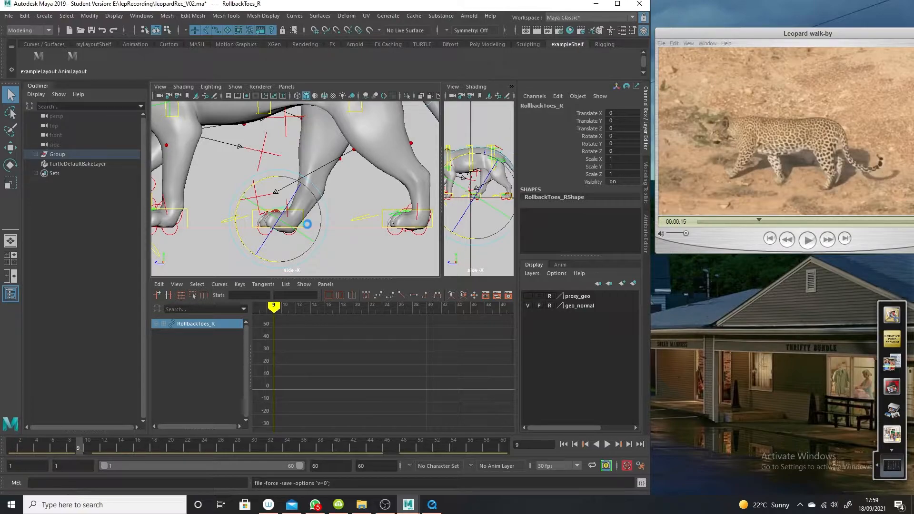
- Rotate RollbackToes_R to about 22.66 in Rotate X at frame 9 and set a key
key("e")
left_click_drag(258, 186, 248, 190)
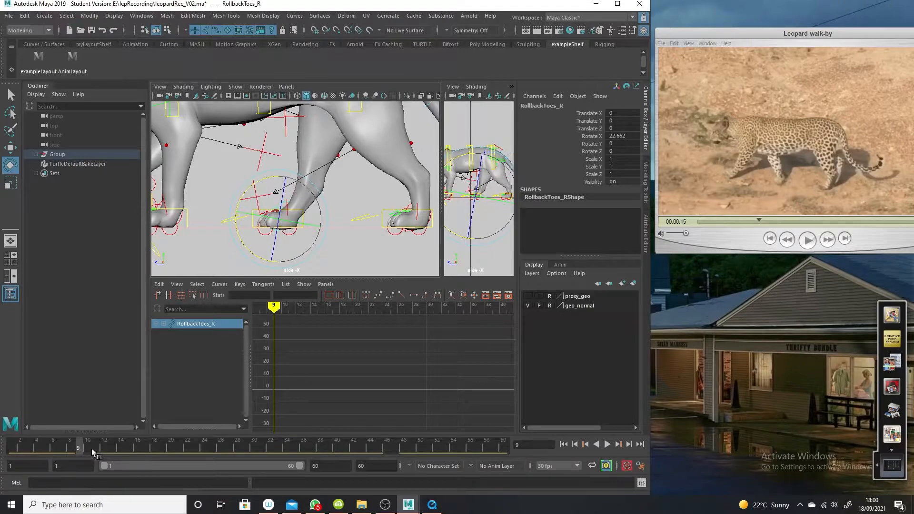
key("s")
- Rotate RollbackToes_R further at frame 26 to roll the right hind foot onto its toes, and set a key
left_click_drag(91, 445, 220, 462)
middle_click_drag(301, 218, 208, 218, "alt")
left_click(391, 225)
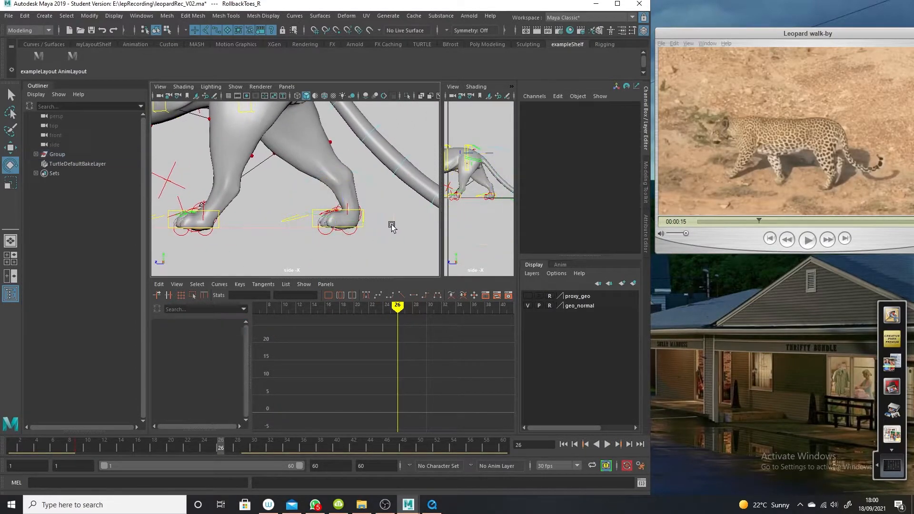
left_click(332, 208)
left_click_drag(309, 187, 297, 198)
key("s")
- At frame 21, reset RollbackToes_R's Rotate X and rotate it to about 36.09, and play the walk cycle to check the foot
left_click_drag(206, 446, 186, 446)
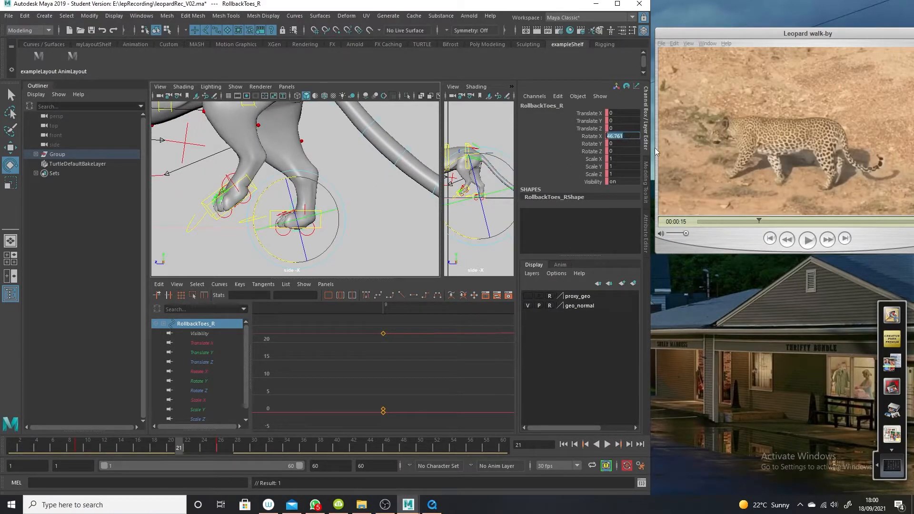
type("0")
key("Return")
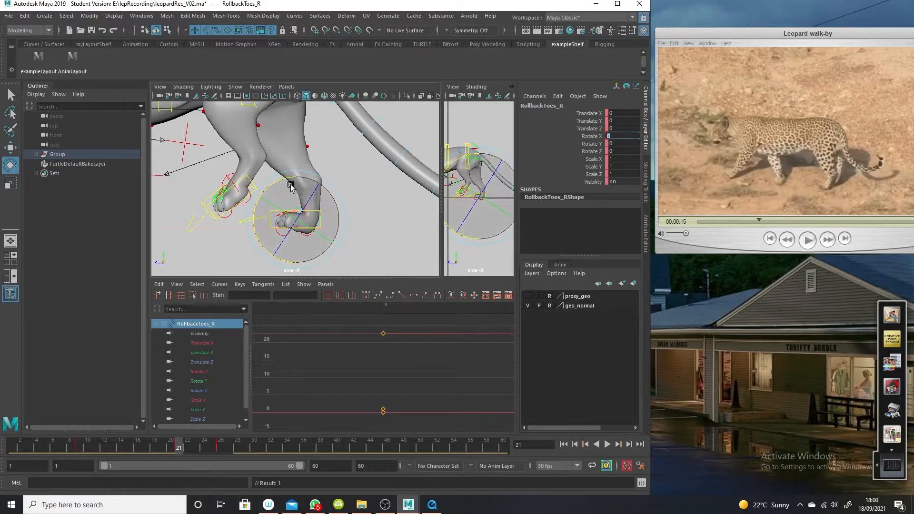
left_click_drag(282, 179, 266, 180)
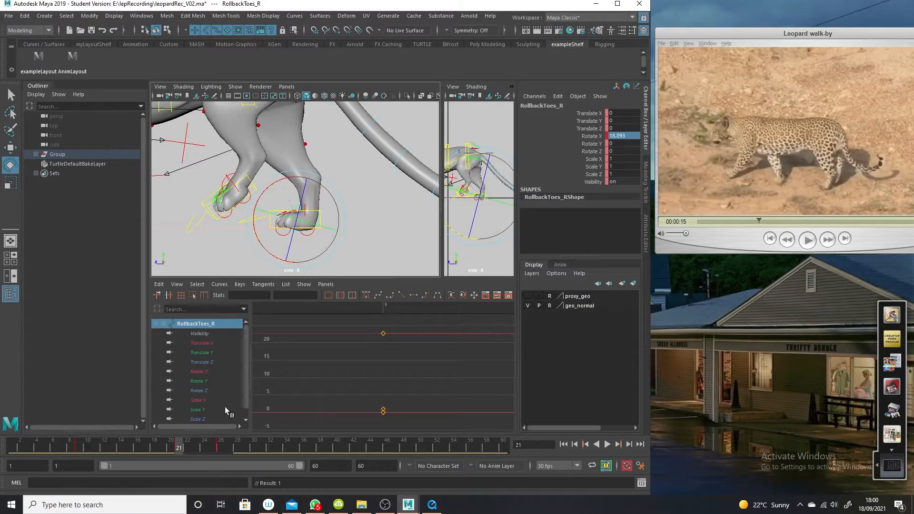
key("alt+v")
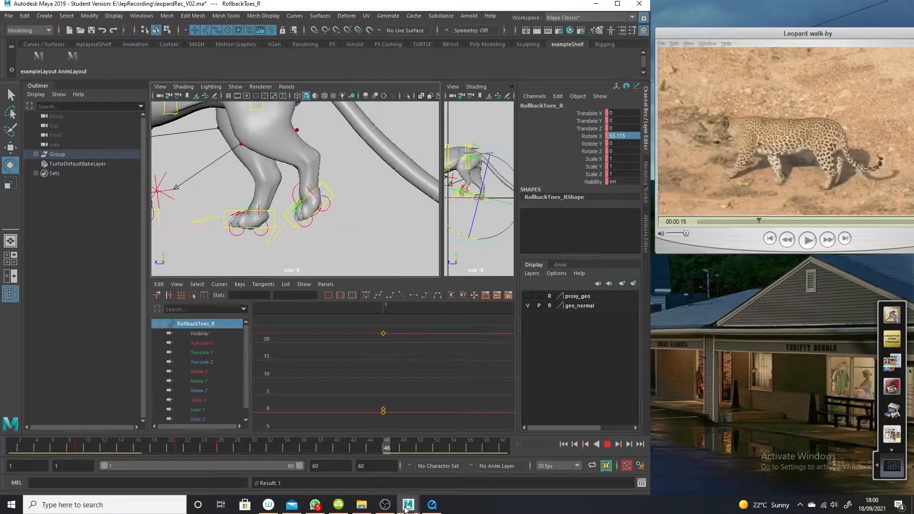
key("alt+v")
scroll(382, 252, "down", 5)
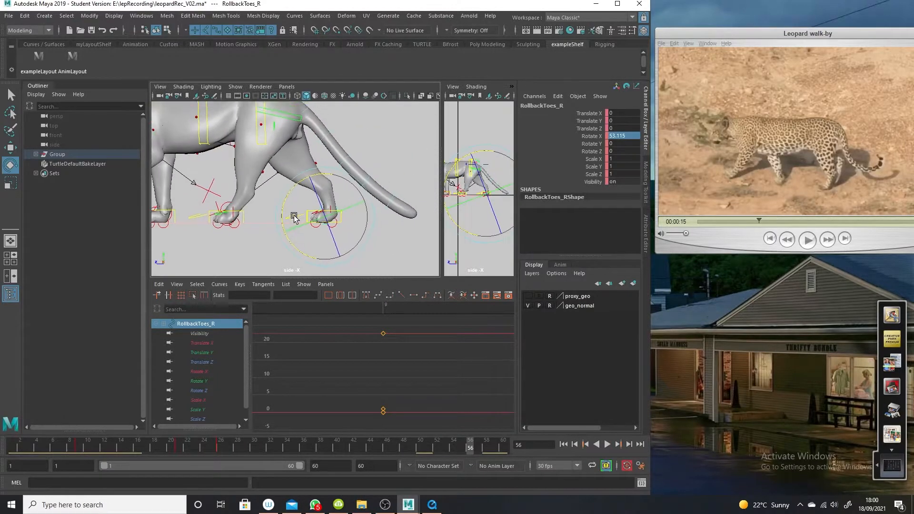
key("alt+v")
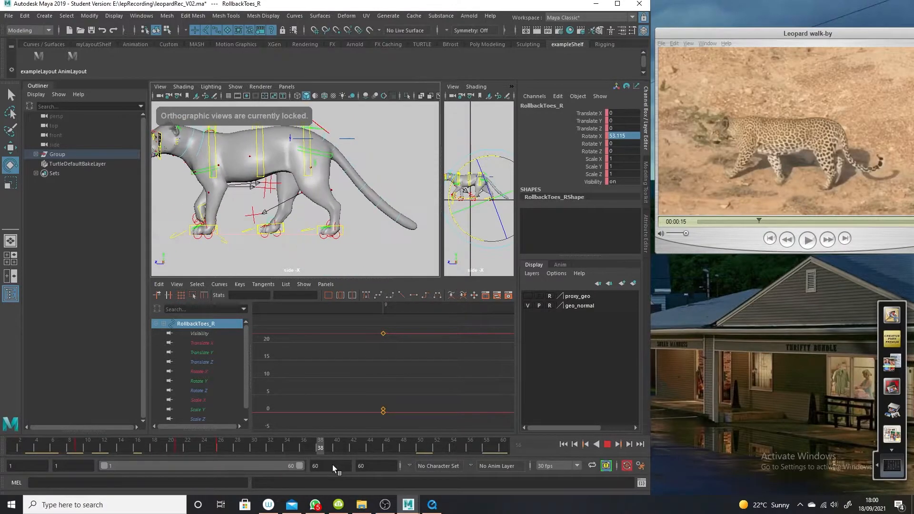
key("alt+v")
- Switch the main viewport from the side view to the perspective camera and frame the whole leopard at an angle
left_click(285, 87)
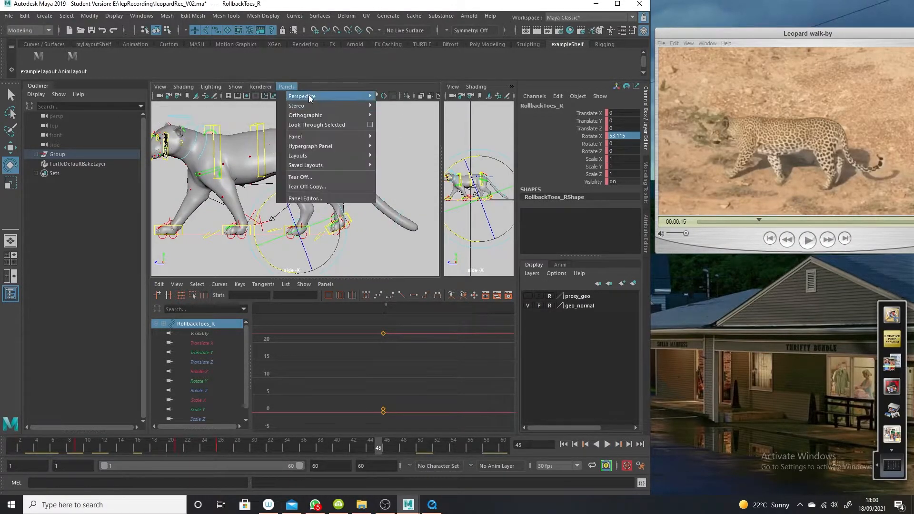
left_click(358, 230)
left_click(357, 230)
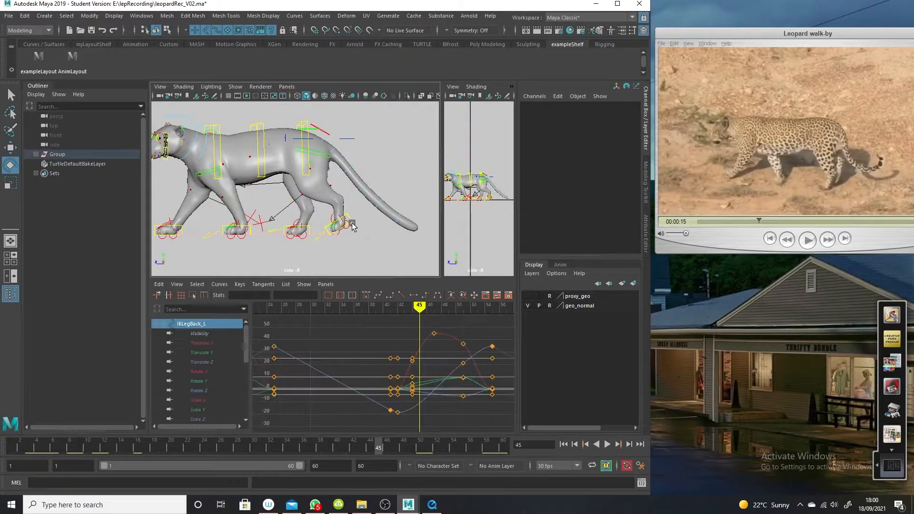
left_click(287, 86)
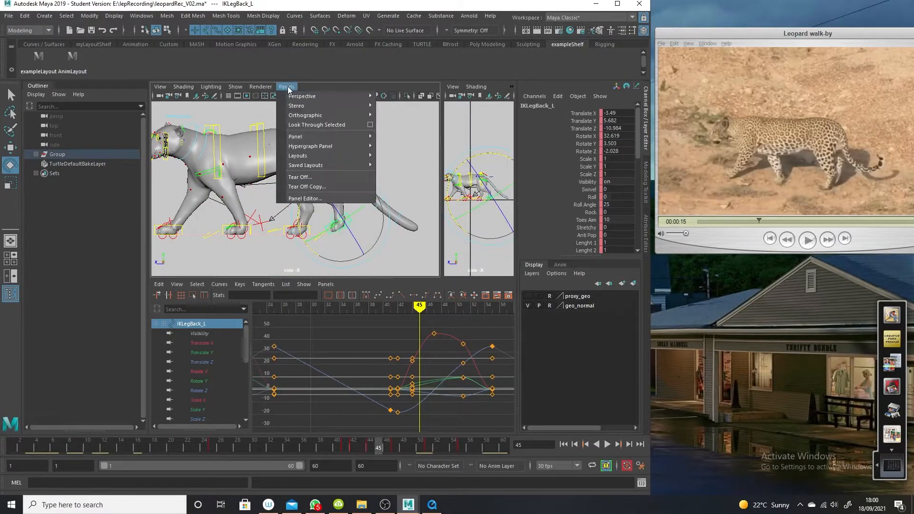
mouse_move(319, 97)
left_click(407, 98)
right_click_drag(397, 213, 306, 200, "alt")
left_click_drag(306, 200, 243, 239, "alt")
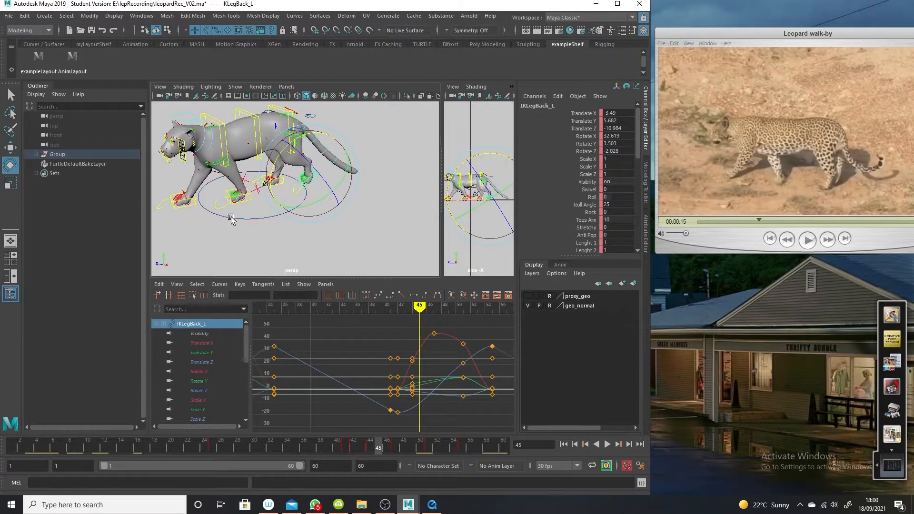
- Select the Main control circle under the leopard and key only its Translate Z channel at frame 45
left_click(232, 218)
left_click(323, 259)
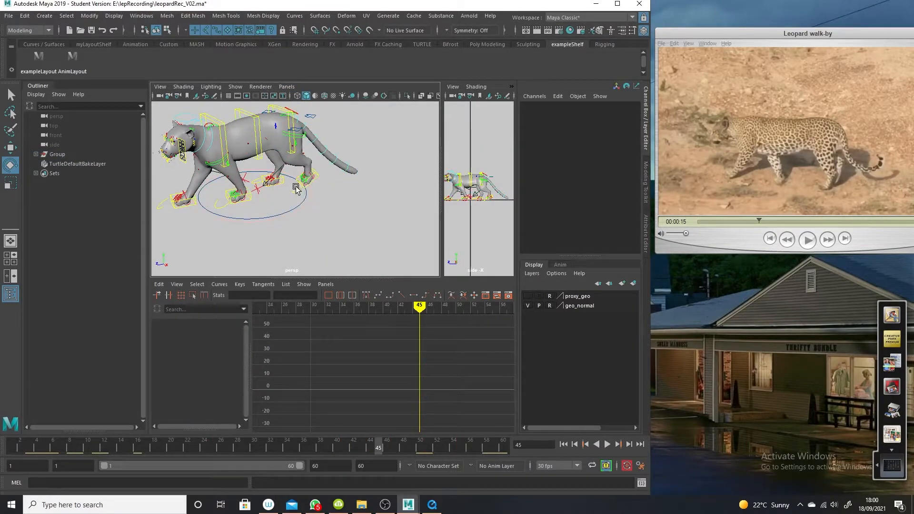
left_click(259, 217)
left_click(326, 200)
left_click(254, 218)
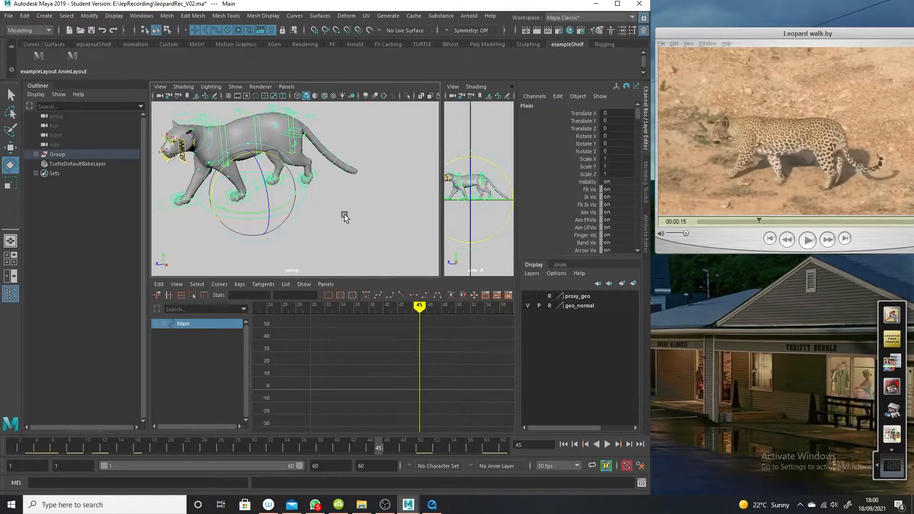
left_click(307, 209)
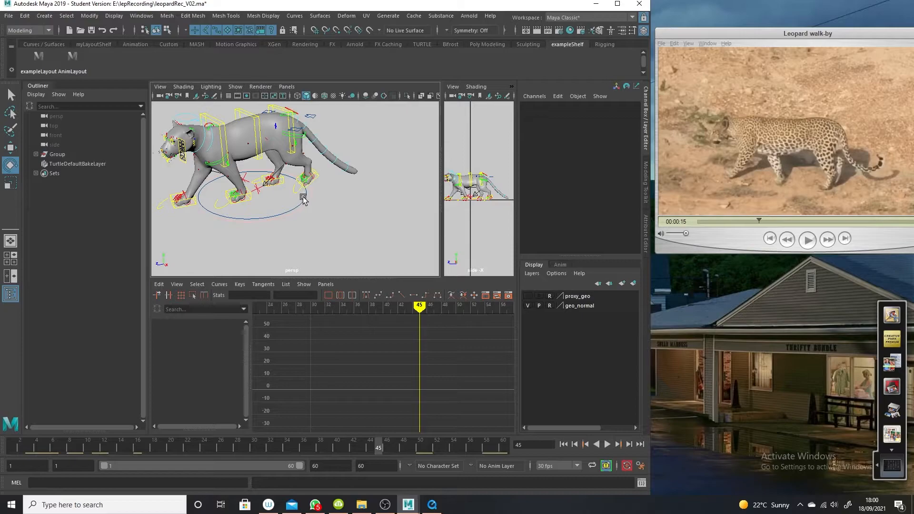
left_click(303, 199)
left_click(586, 123)
left_click(584, 129)
right_click(584, 129)
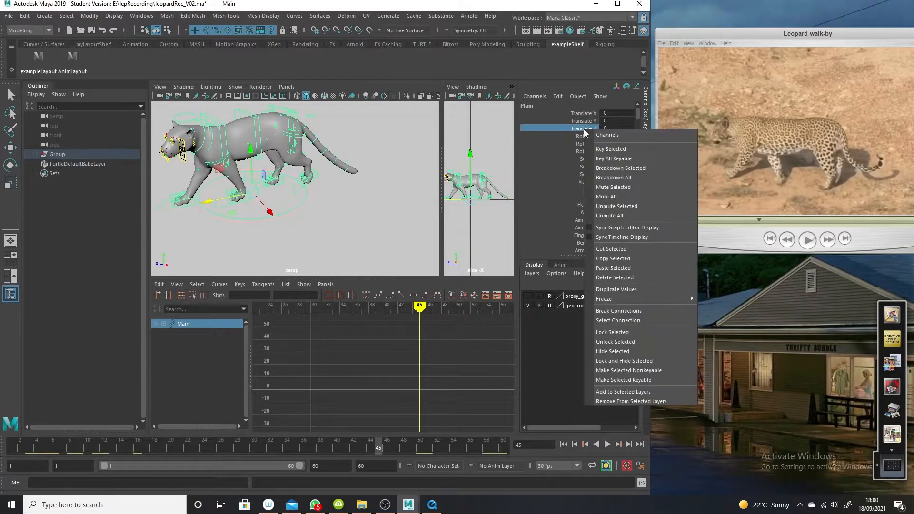
left_click(632, 149)
key("f")
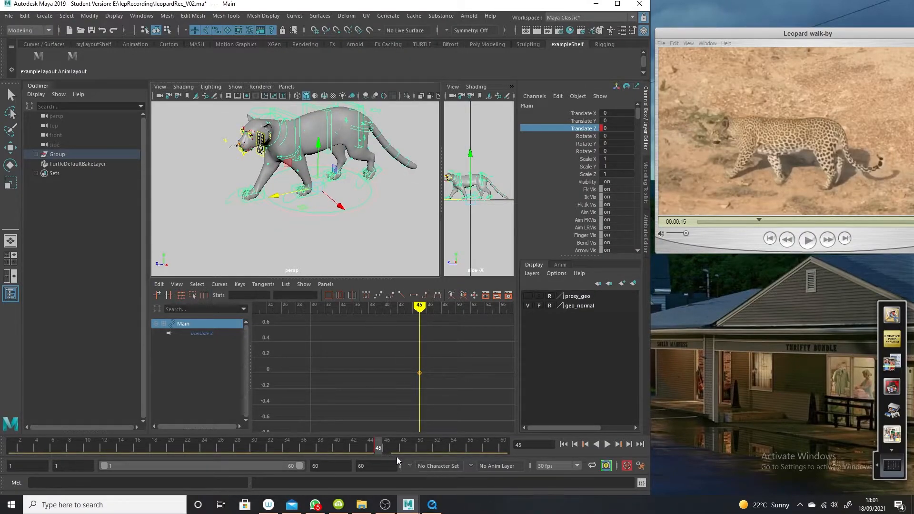
- At frame 52, move the Main control forward to about 32.7 in Translate Z and key it
left_click_drag(386, 447, 437, 446)
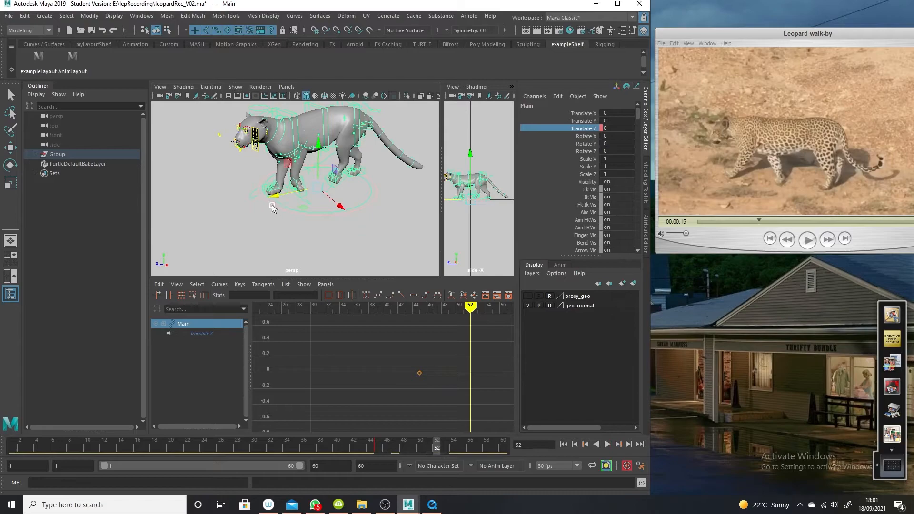
left_click_drag(272, 195, 245, 202)
right_click_drag(390, 430, 450, 351, "alt")
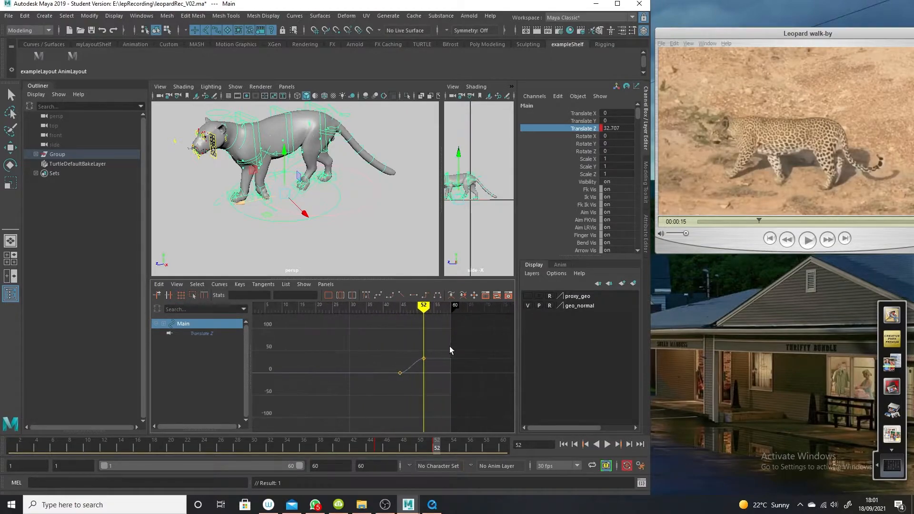
- Make Main's Translate Z curve linear and set both its post and pre infinity to Cycle with Offset
left_click_drag(449, 351, 276, 388)
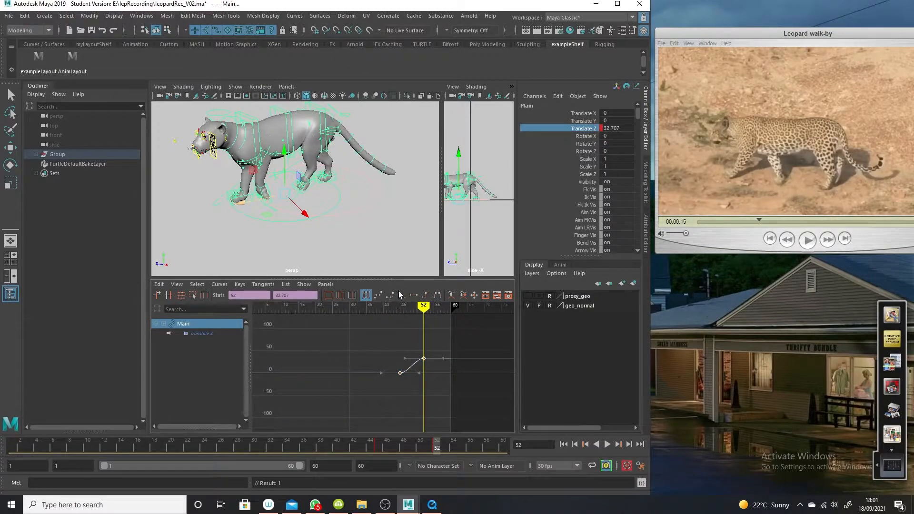
left_click(216, 285)
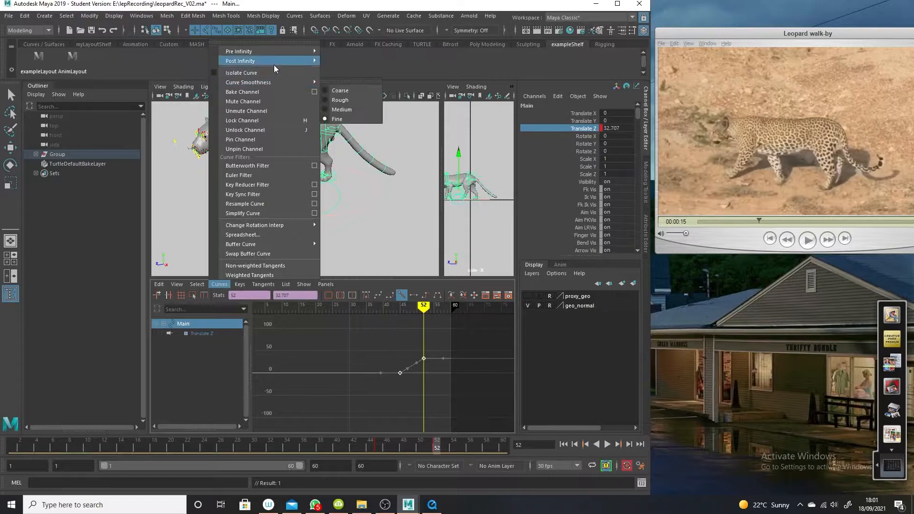
left_click(359, 81)
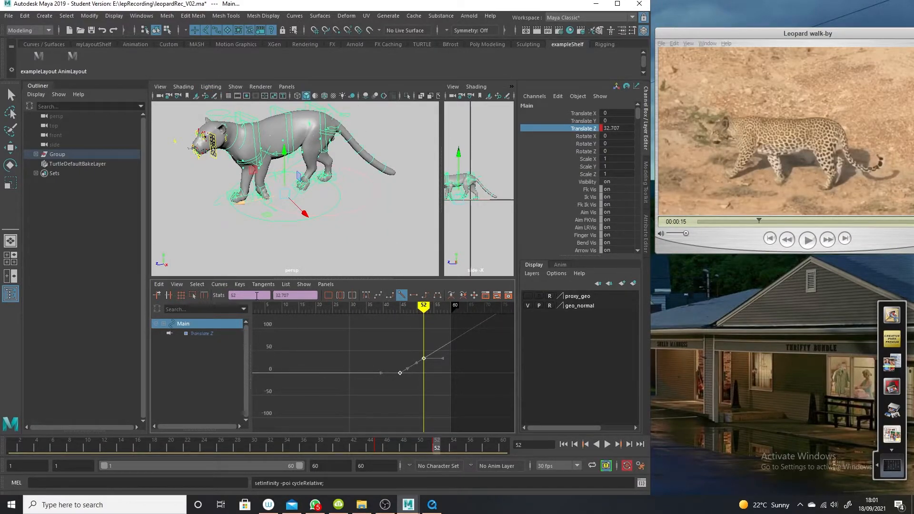
left_click(220, 284)
mouse_move(269, 51)
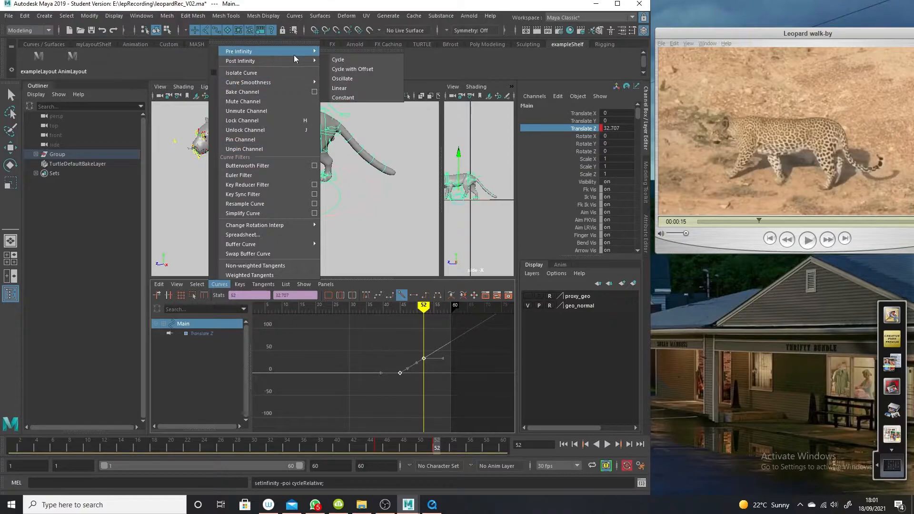
left_click(358, 68)
- Lower Main's Translate Z key at frame 52 to about 21.67, checking the feet for sliding around frames 43 to 47
left_click_drag(430, 451, 395, 448)
left_click_drag(345, 213, 320, 219, "alt")
right_click_drag(320, 218, 351, 218, "alt")
left_click(352, 218)
key("e")
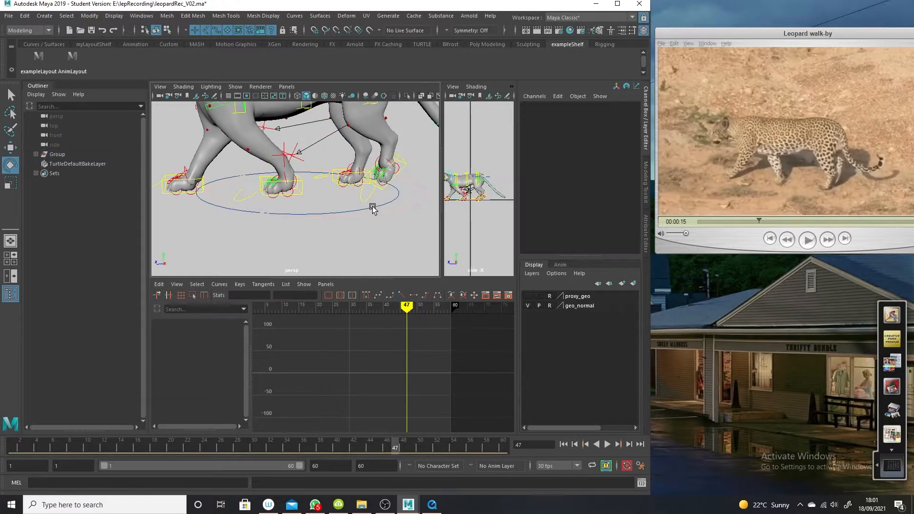
left_click(373, 209)
mouse_move(383, 444)
left_mouse_down()
mouse_move(373, 441)
mouse_move(382, 441)
left_mouse_up()
left_click(492, 333)
left_click_drag(493, 332, 493, 344)
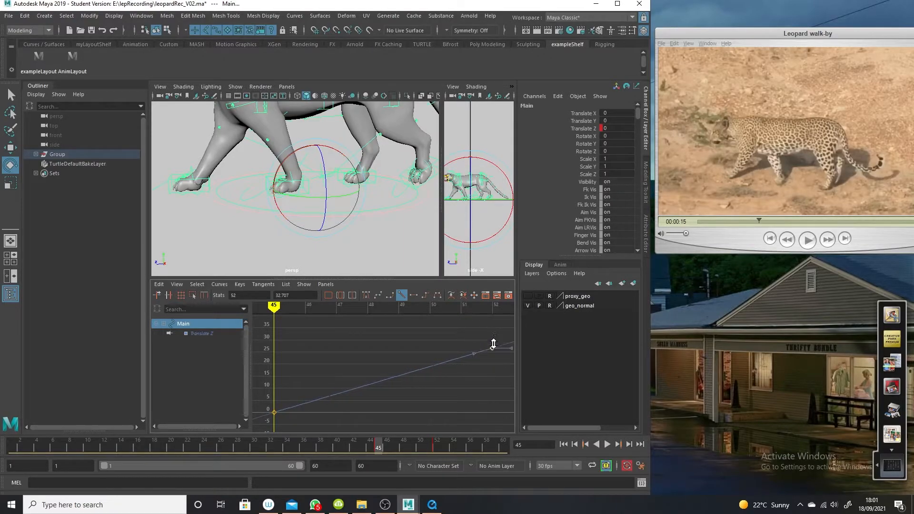
left_click(384, 450)
middle_click_drag(486, 361, 484, 384)
left_click_drag(395, 447, 362, 447)
middle_click_drag(490, 382, 490, 370, "shift")
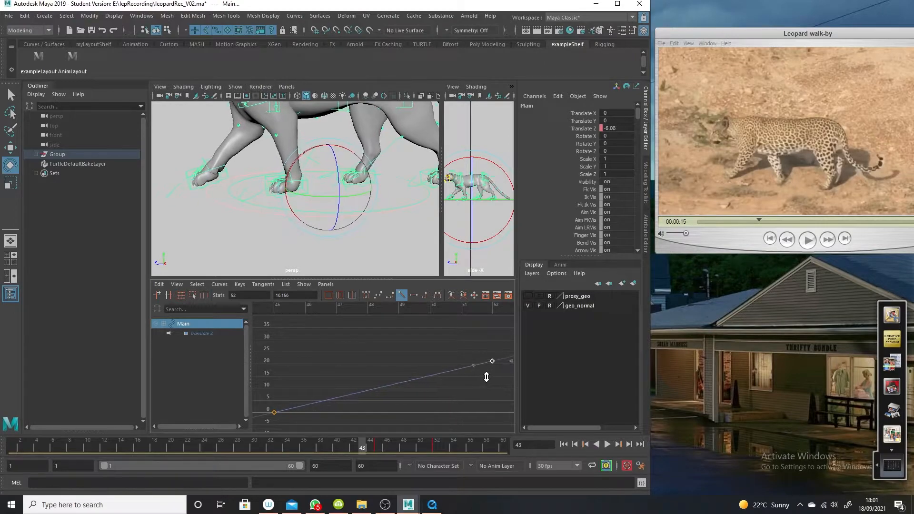
- Raise Main's Translate Z key at frame 52 to about 22.86 and replay the walk to check for foot sliding
key("alt+v")
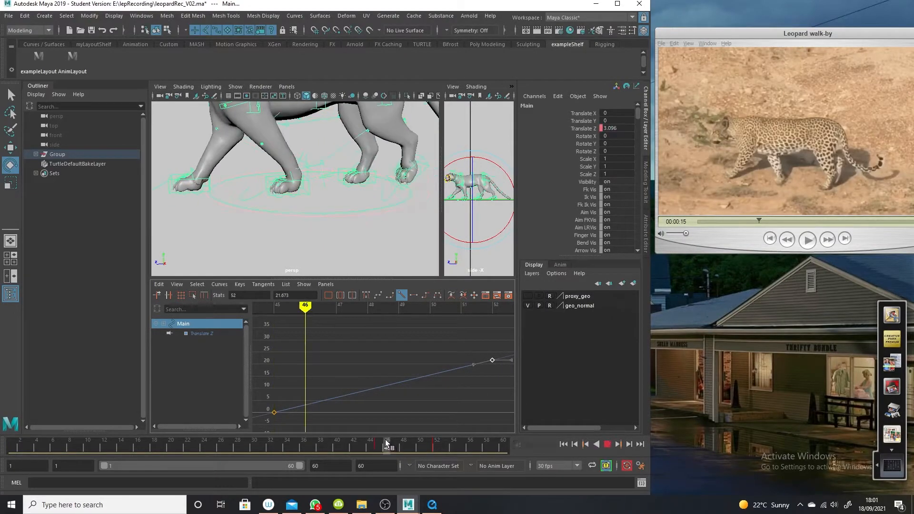
left_click(362, 446)
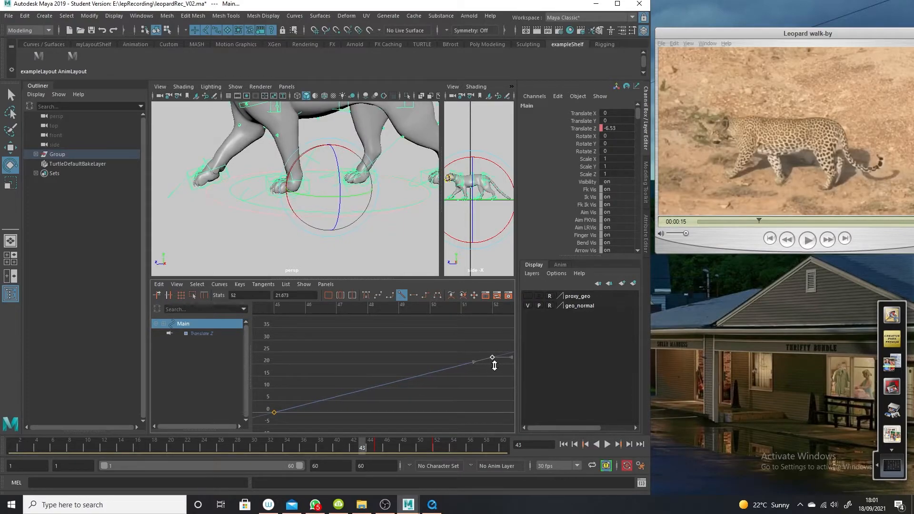
key("alt+v")
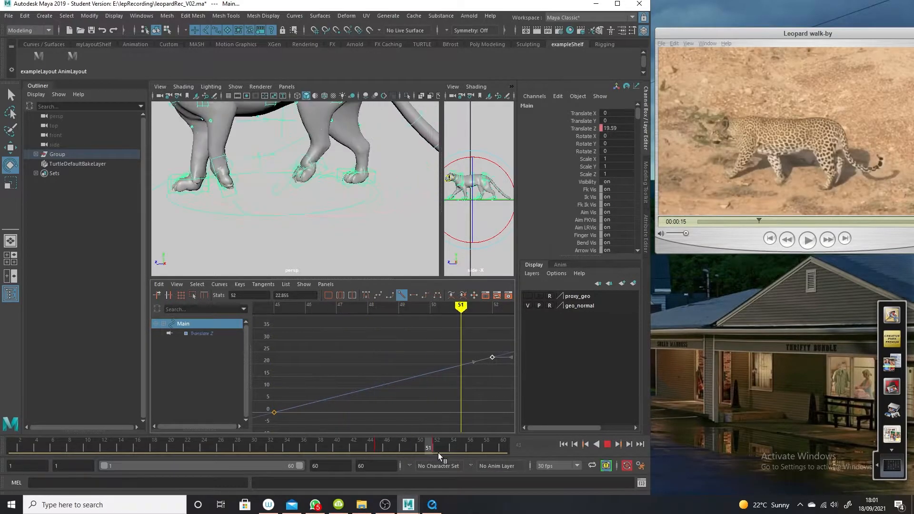
- Hide the NURBS curves in the perspective view and play the forward-moving walk from frame 2 with the whole leopard in view
left_click(329, 447)
right_click_drag(362, 236, 303, 240, "alt")
left_click_drag(302, 240, 318, 246, "alt")
middle_click_drag(371, 243, 377, 267, "alt")
right_click_drag(377, 257, 350, 239, "alt")
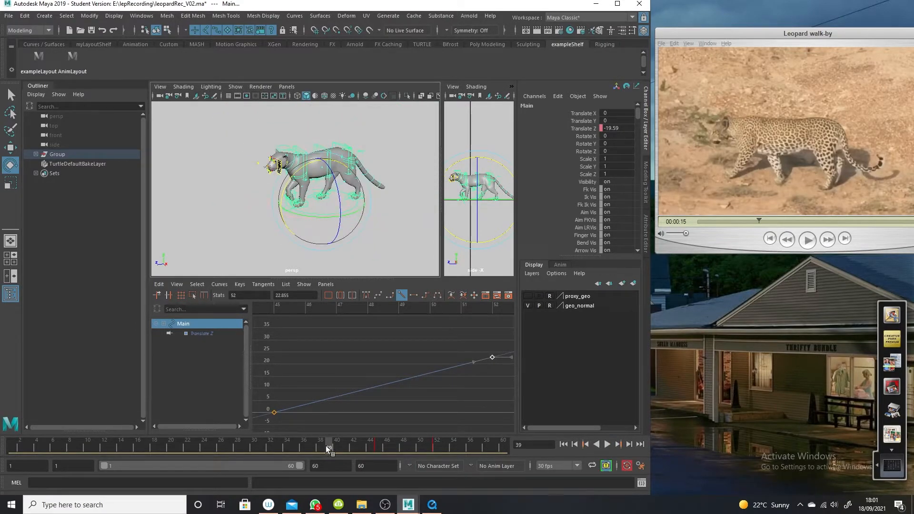
left_click_drag(327, 446, 279, 446)
left_click(235, 86)
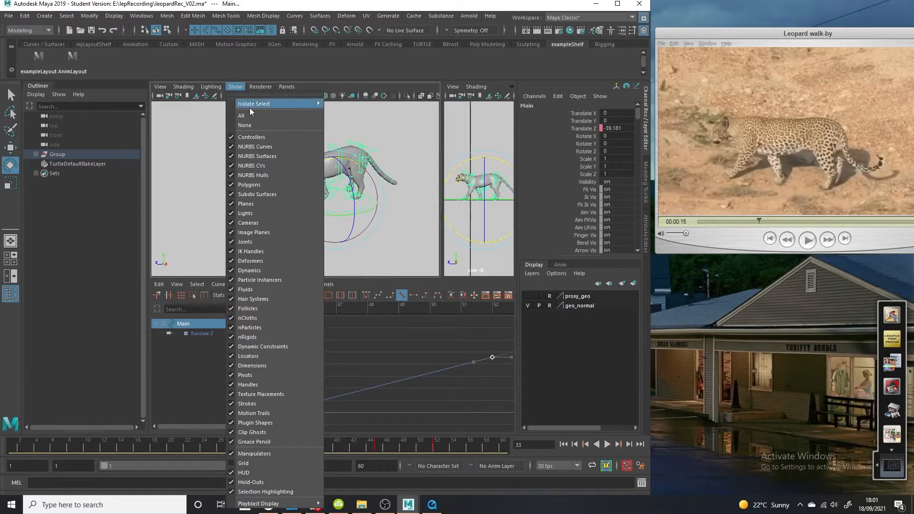
left_click(270, 146)
left_click_drag(297, 445, 20, 446)
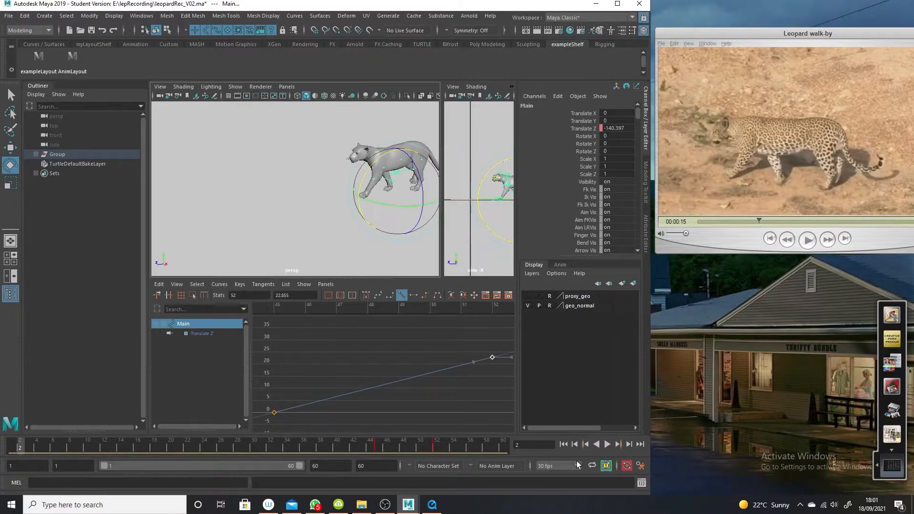
left_click(607, 445)
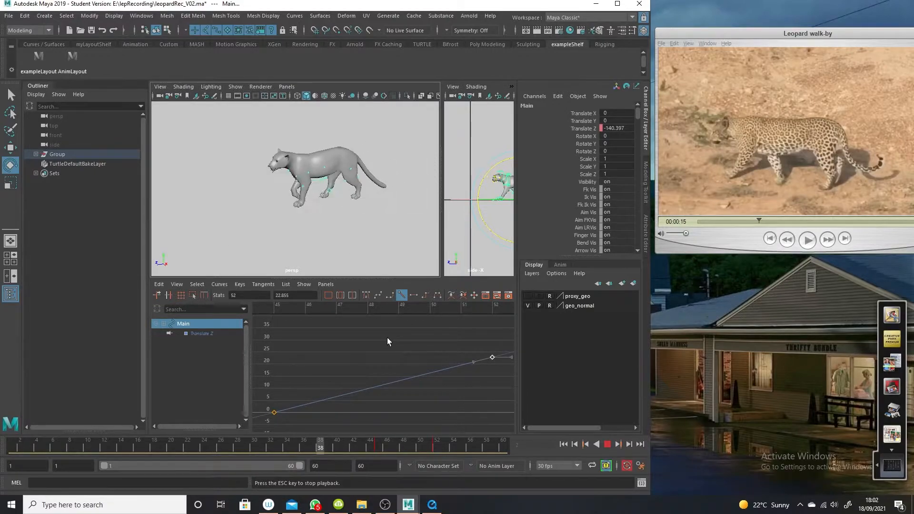
left_click(607, 444)
- Mute the Main control's Translate Z channel
left_click(590, 129)
right_click(590, 129)
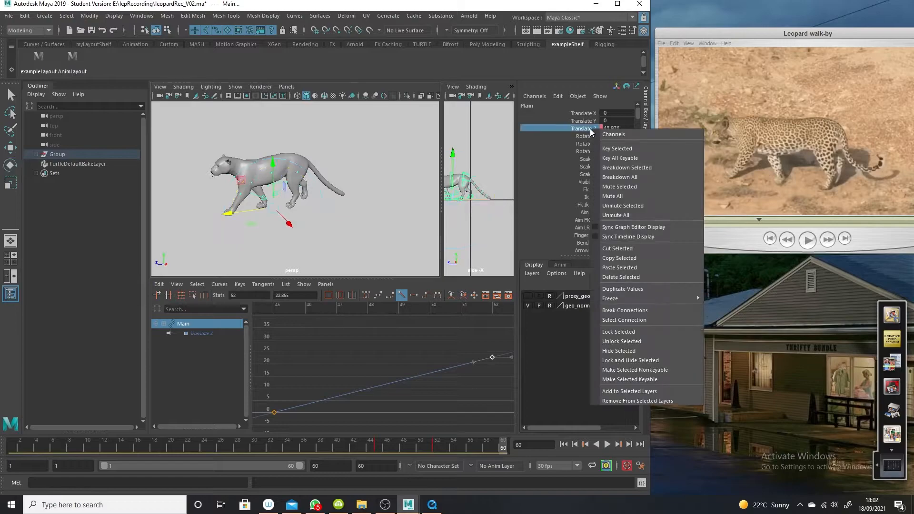
left_click(628, 187)
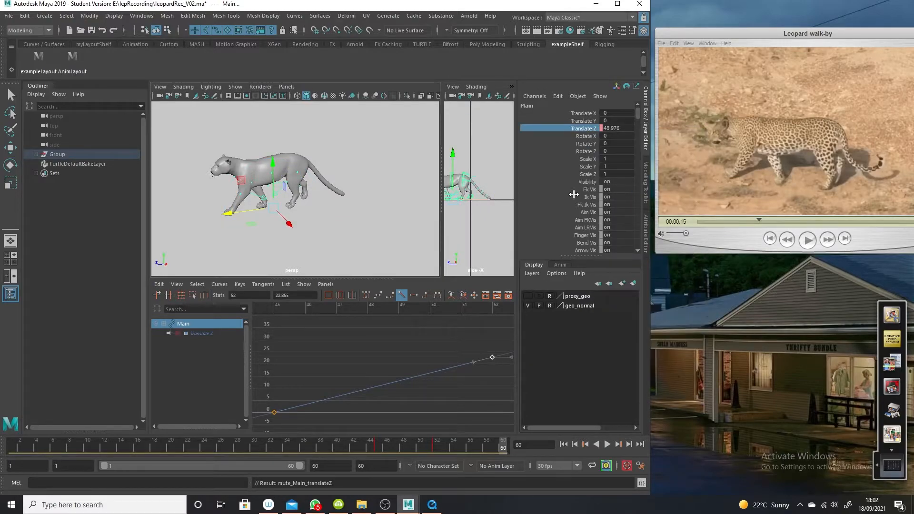
- Play the walk cycle in place from frame 1, with the leopard framed closer in the perspective view
left_click_drag(350, 448, 11, 447)
left_click_drag(330, 233, 316, 195, "alt")
right_click_drag(316, 195, 374, 240, "alt")
key("bracketleft")
key("bracketleft")
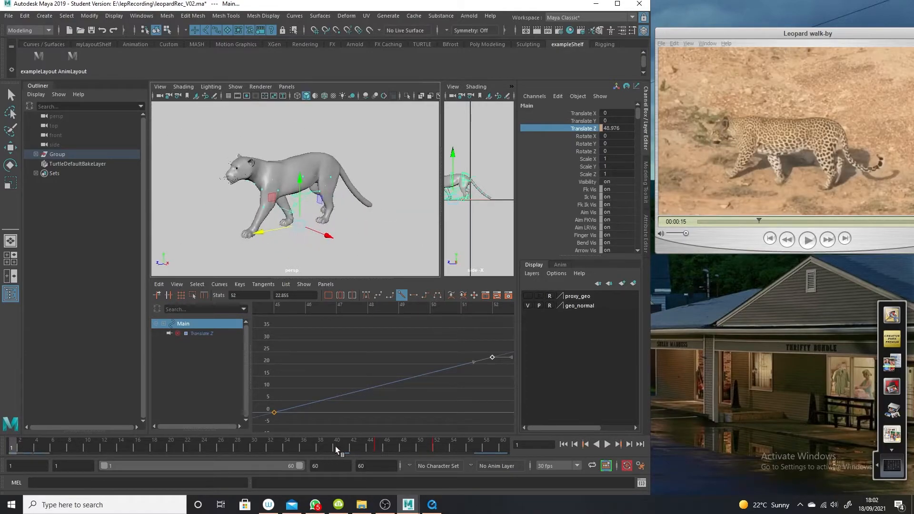
key("alt+v")
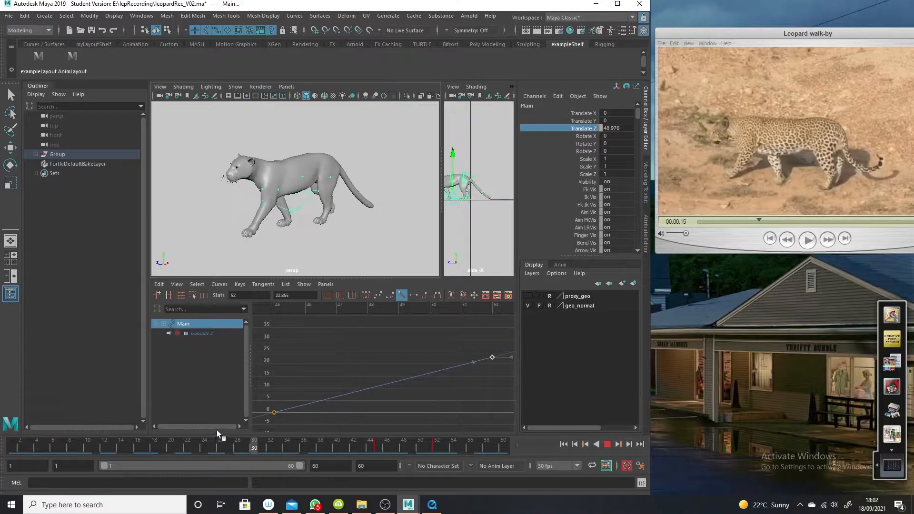
- Stop playback and show the NURBS curves again in the perspective view, with the leopard framed closer
key("alt+v")
left_click(235, 86)
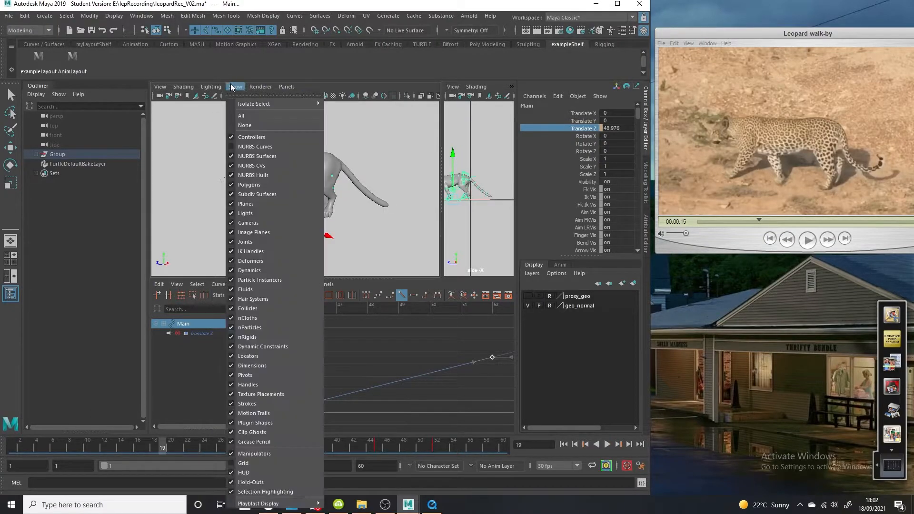
left_click(264, 147)
left_click_drag(281, 203, 284, 181, "alt")
scroll(305, 191, "up", 3)
- Set pre and post infinity to Cycle on all animation curves of the FKNeck_M control and scrub the timeline
left_click(280, 177)
key("space")
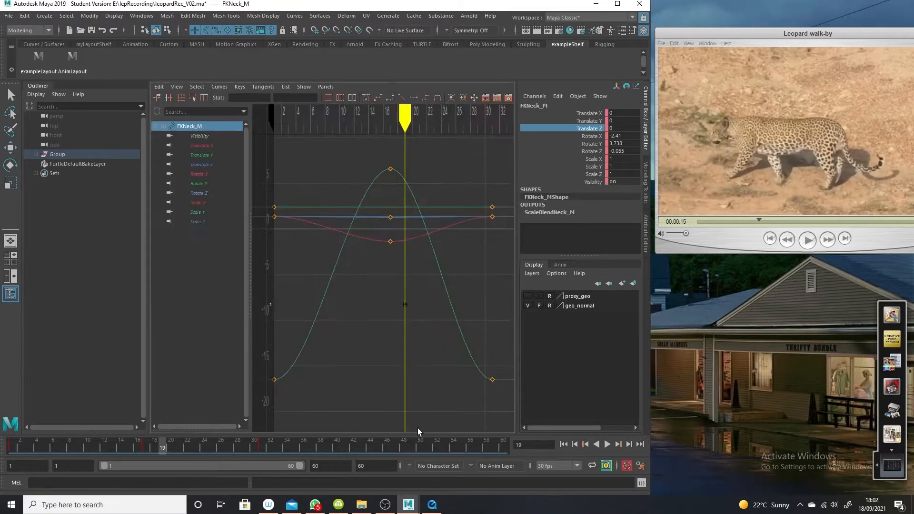
key("space")
scroll(407, 357, "down", 5)
left_click_drag(450, 324, 259, 430)
left_click(219, 284)
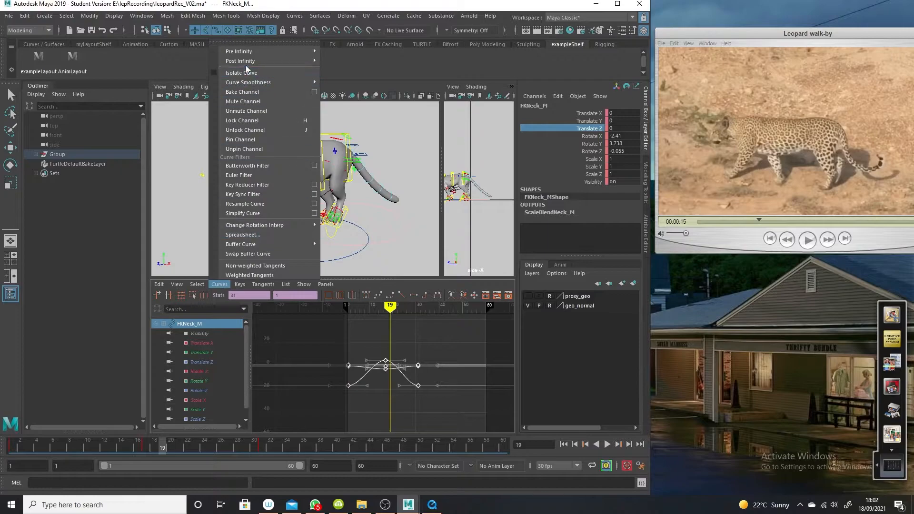
mouse_move(247, 52)
left_click(336, 61)
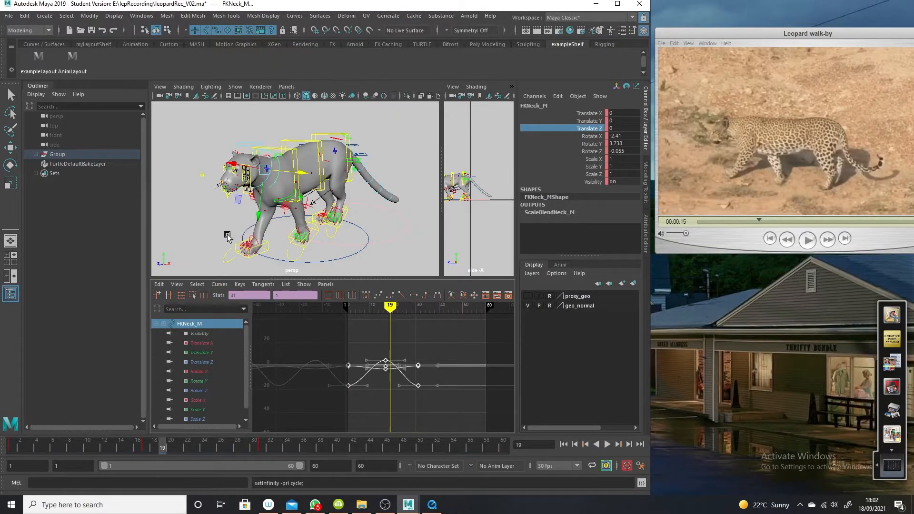
left_click(220, 285)
mouse_move(281, 59)
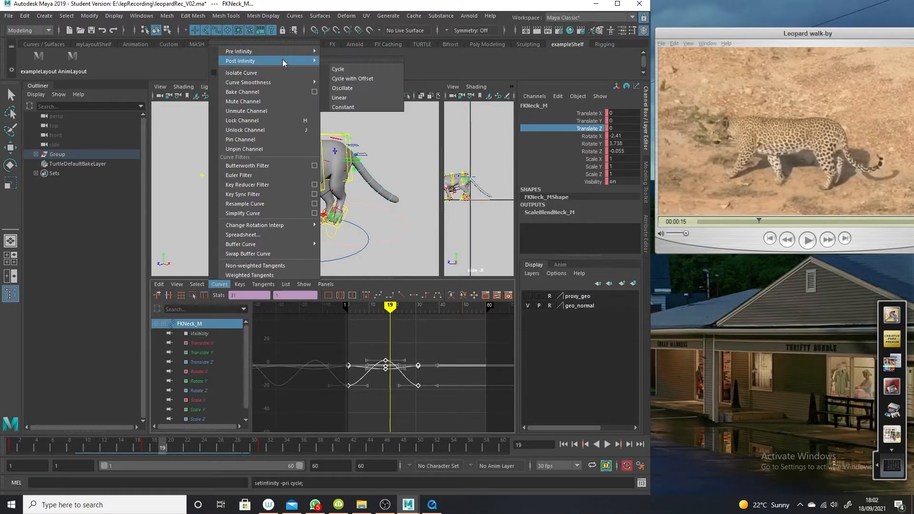
left_click(362, 70)
left_click_drag(242, 444, 185, 405)
- Review IKSpine3_M's motion from the leopard's side, and copy its keys from frames 1 to 31
left_click_drag(352, 173, 253, 162, "alt")
left_click(241, 171)
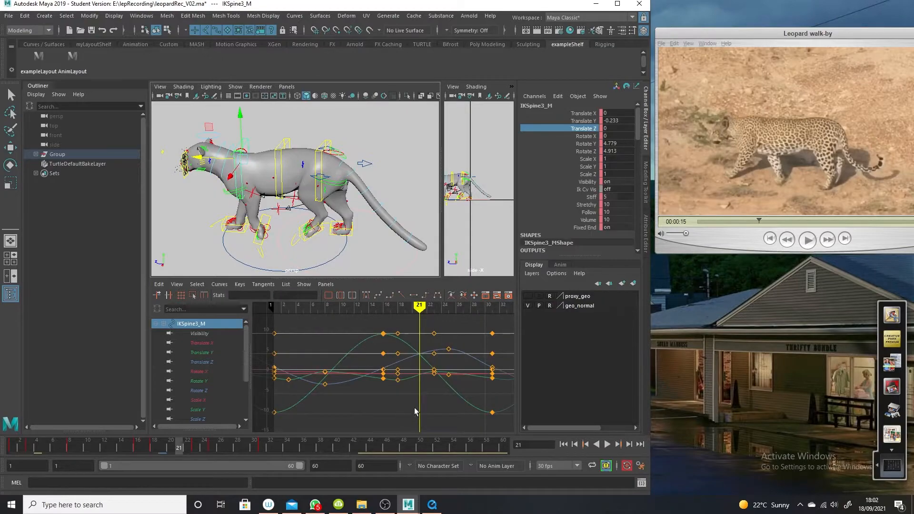
scroll(416, 411, "down", 5)
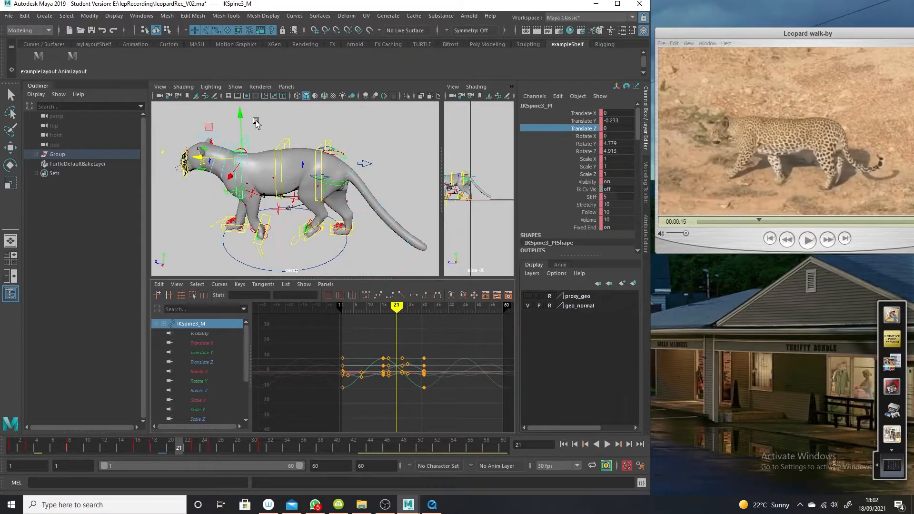
left_click_drag(123, 452, 10, 451)
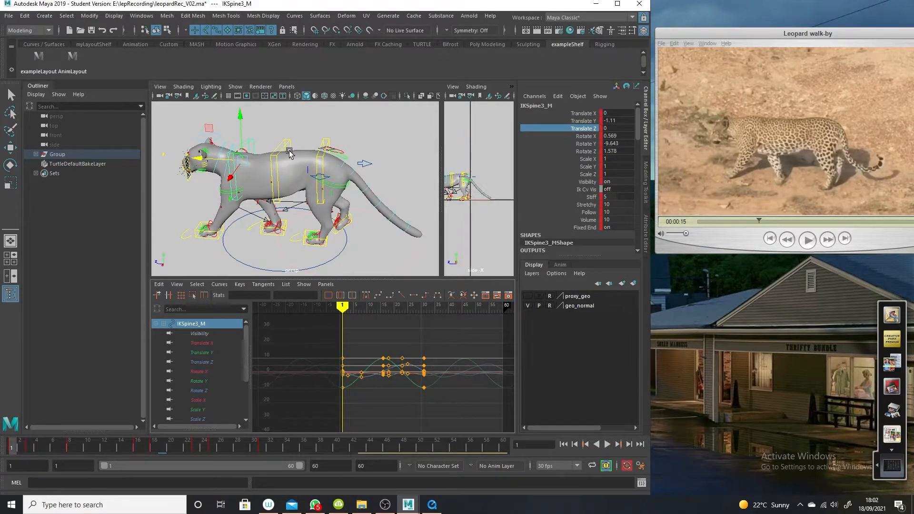
key("alt+v")
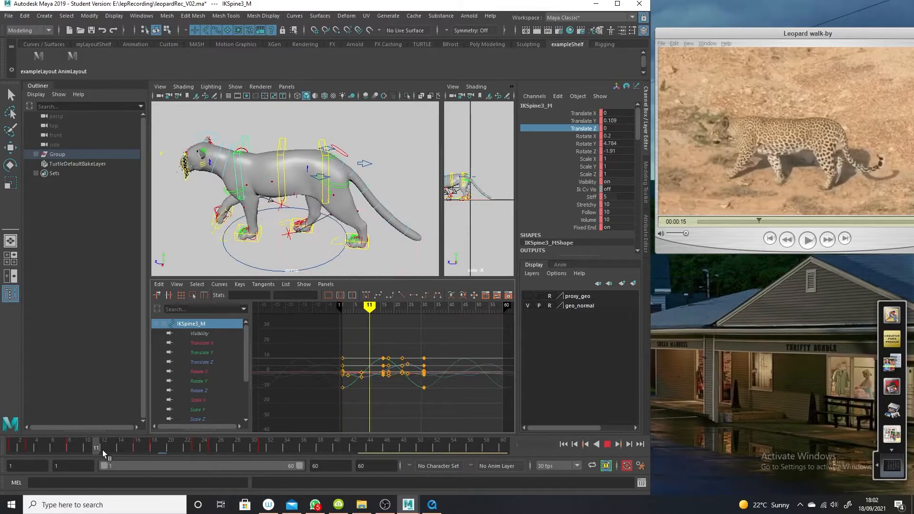
left_click(7, 445)
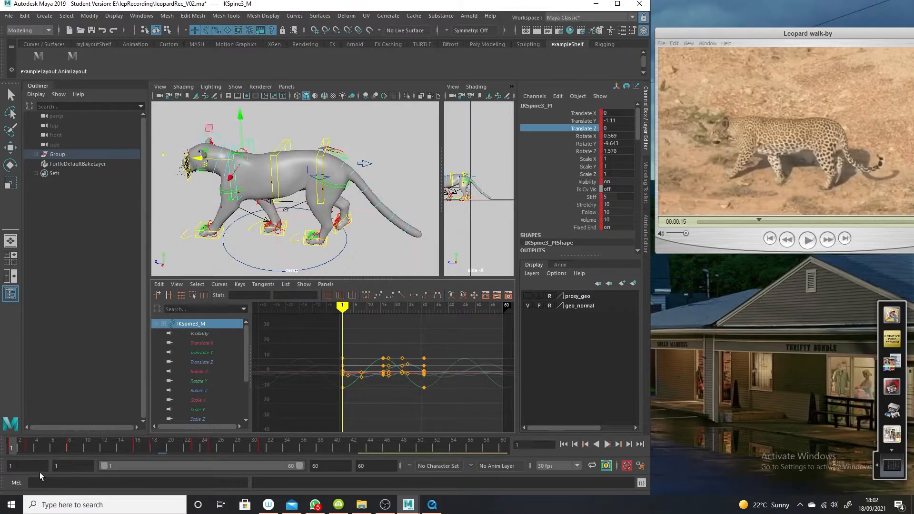
left_click_drag(19, 450, 260, 449, "shift")
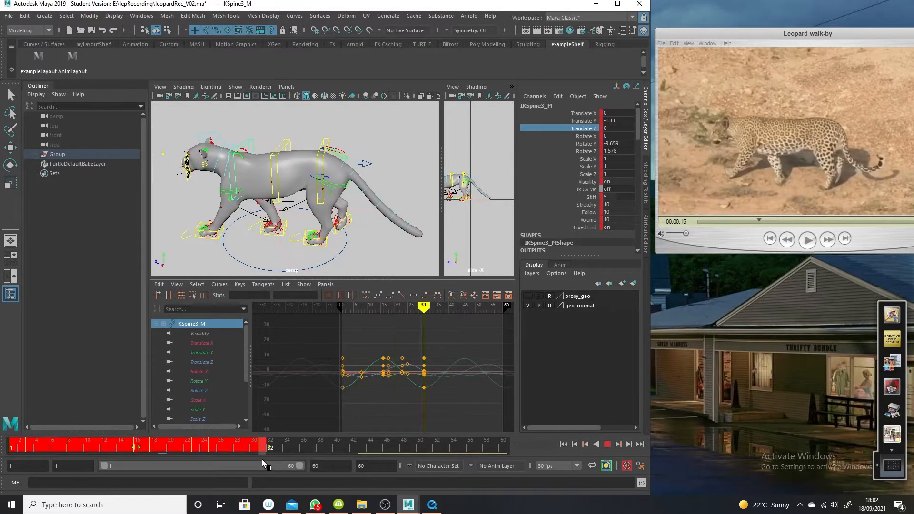
right_click(257, 450)
left_click(281, 294)
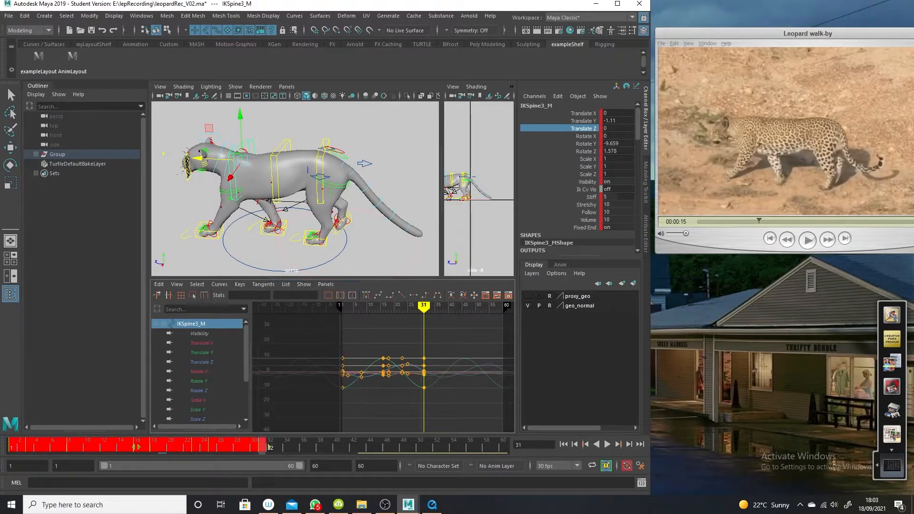
- Paste the copied spine keys onto the IKSpine2_M control at frame 6
left_click(276, 156)
left_click_drag(41, 450, 41, 446)
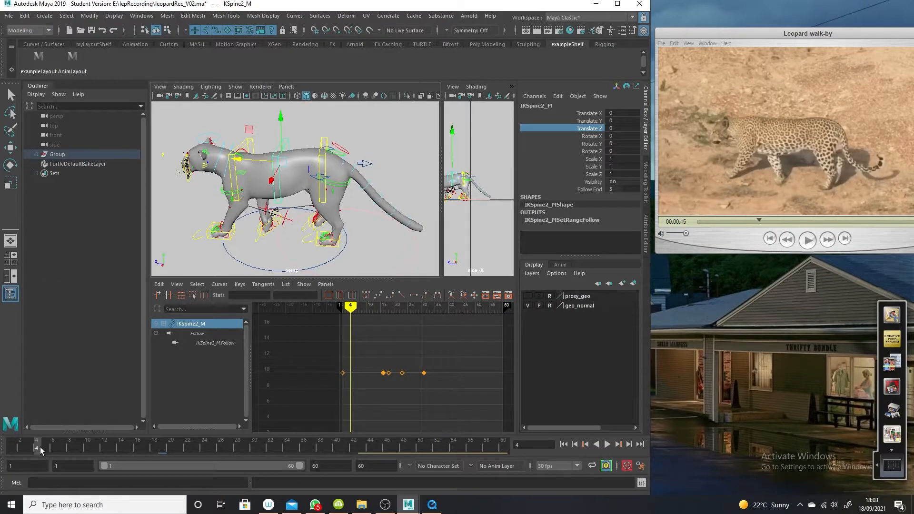
right_click(40, 447)
left_click(48, 448)
left_click(52, 448)
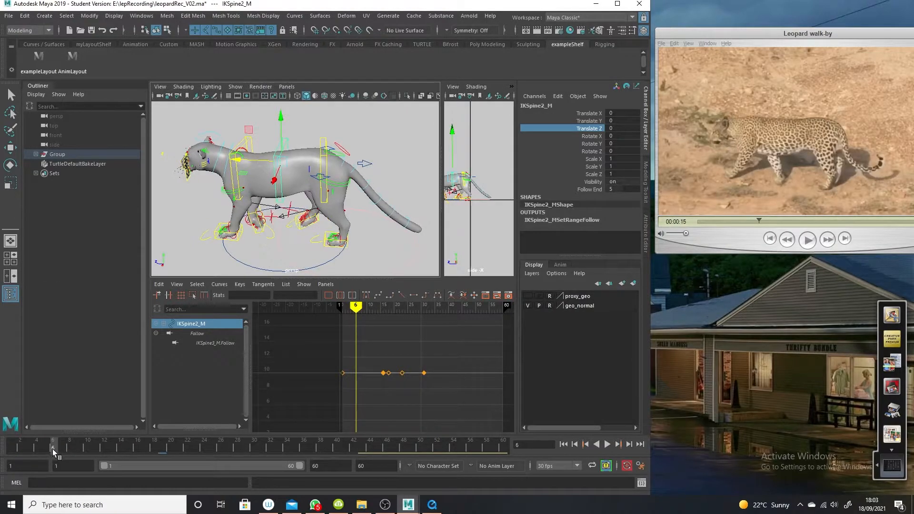
right_click(53, 448)
mouse_move(72, 309)
left_click(221, 316)
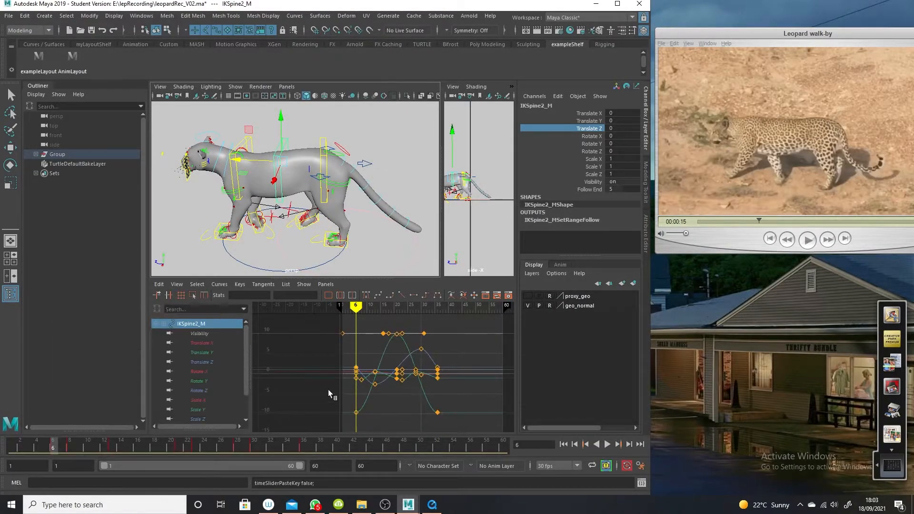
- Set pre and post infinity to Cycle on all IKSpine2_M curves and scrub through the walk
left_click_drag(453, 323, 293, 449)
left_click(220, 285)
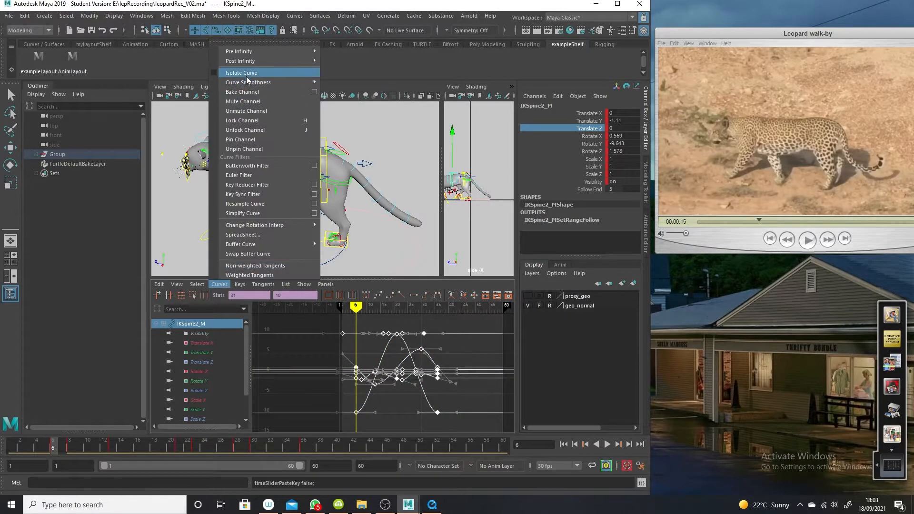
mouse_move(261, 54)
left_click(360, 58)
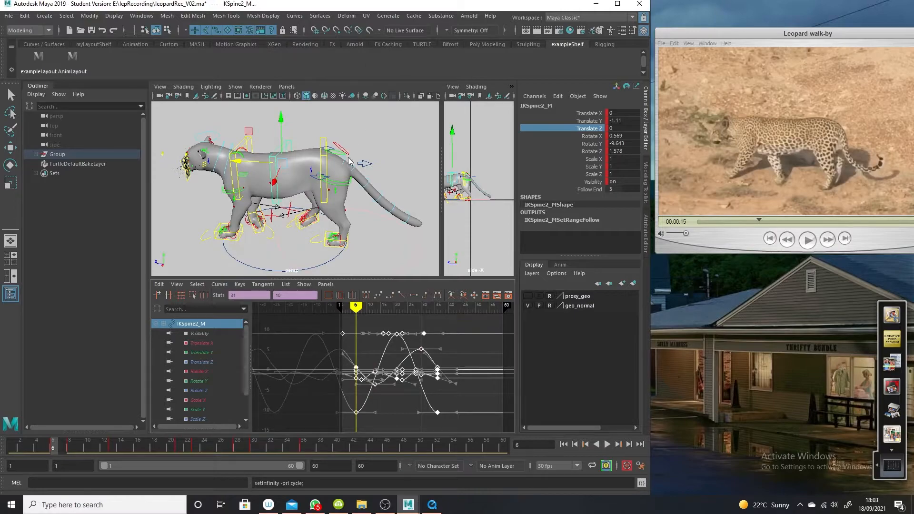
left_click(220, 286)
mouse_move(290, 61)
left_click(340, 60)
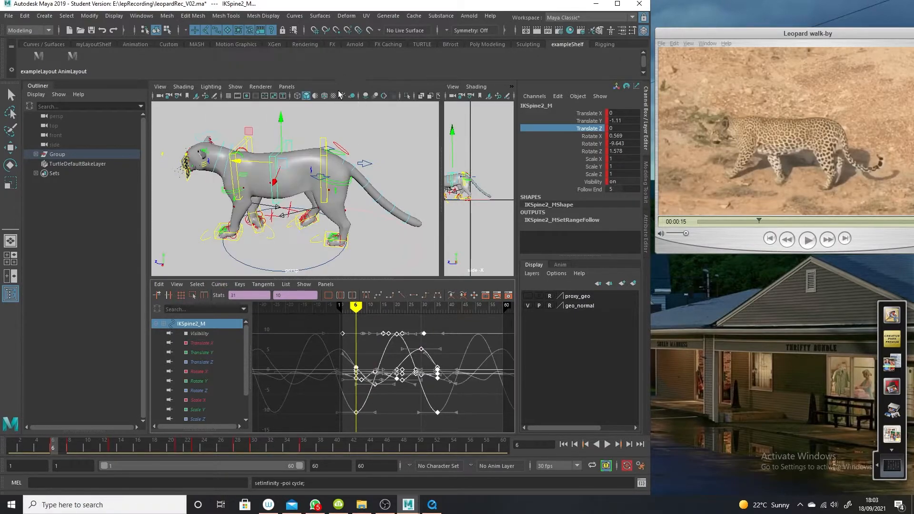
mouse_move(17, 444)
left_mouse_down()
mouse_move(155, 452)
mouse_move(96, 446)
left_mouse_up()
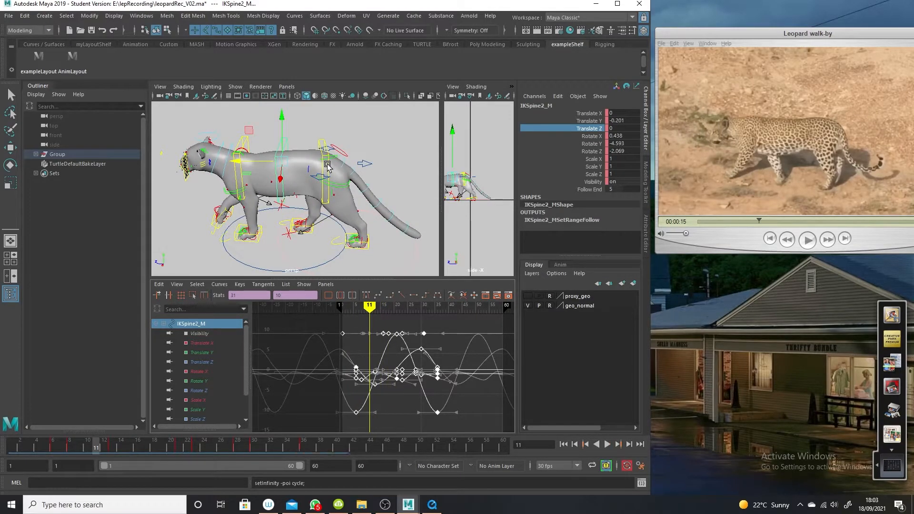
- Shift all IKSpine2_M keys one frame earlier and play back the walk cycle
middle_click_drag(392, 402, 385, 408, "shift")
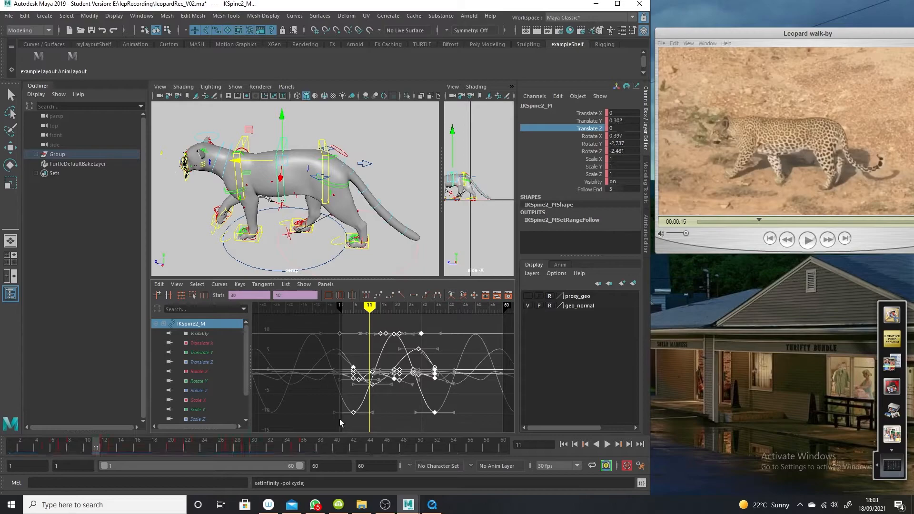
key("alt+v")
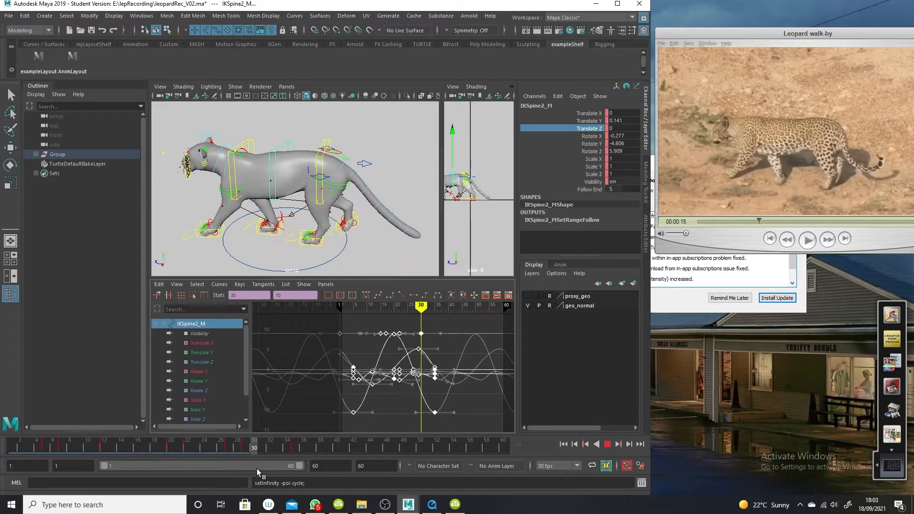
key("alt+v")
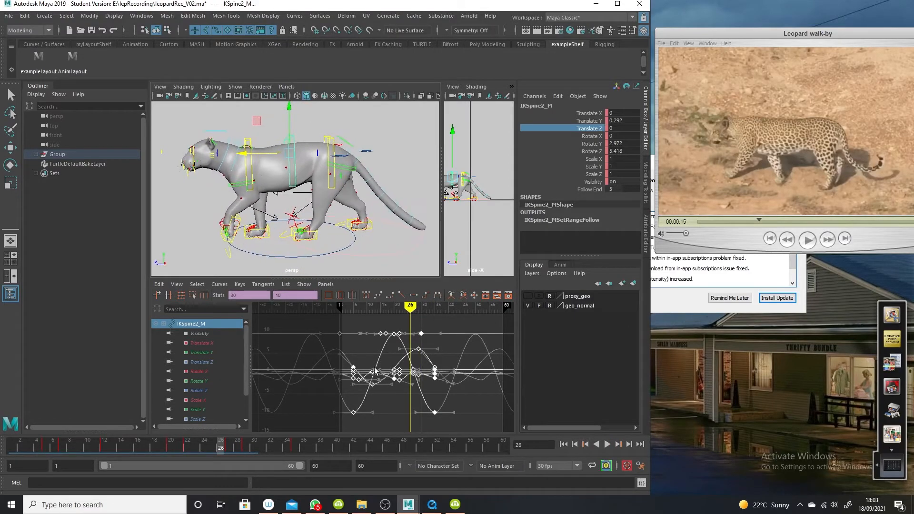
- Lower IKSpine2_M's entire Translate Y curve so its value at frame 26 is about -0.408
left_click(212, 353)
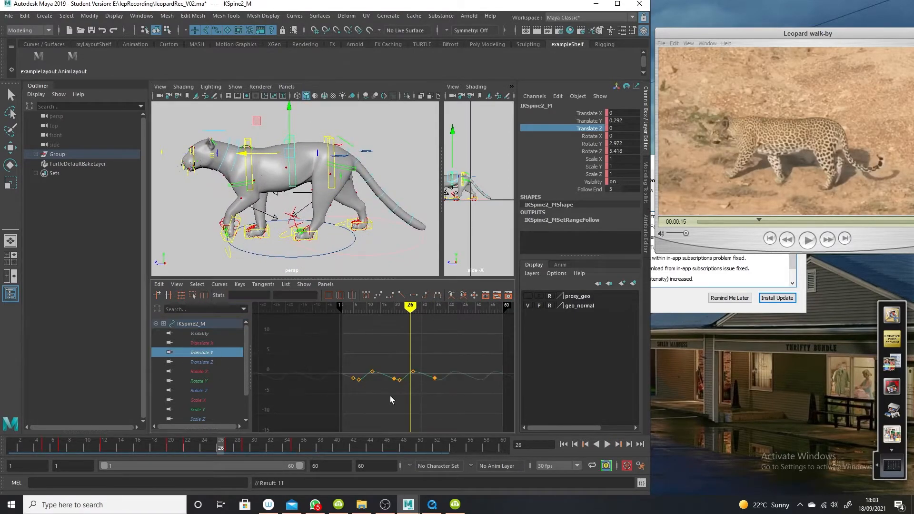
key("f")
right_click_drag(404, 400, 472, 342, "alt")
left_click_drag(472, 327, 284, 423)
middle_click_drag(351, 344, 351, 360, "shift")
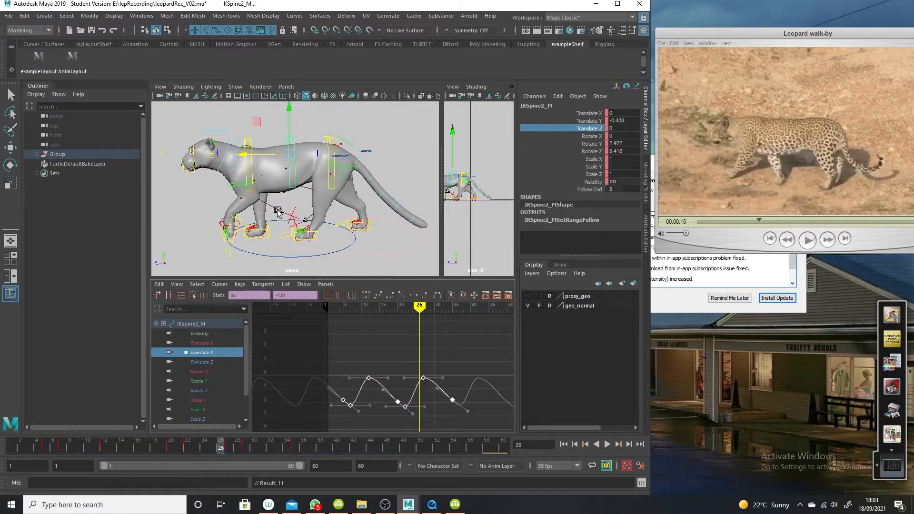
- Try scaling down all IKSpine2_M curves together, including the scale channels, and undo the scaling
left_click(300, 112)
left_click(291, 138)
key("e")
right_click_drag(495, 429, 445, 376, "alt")
left_click_drag(279, 440, 279, 440)
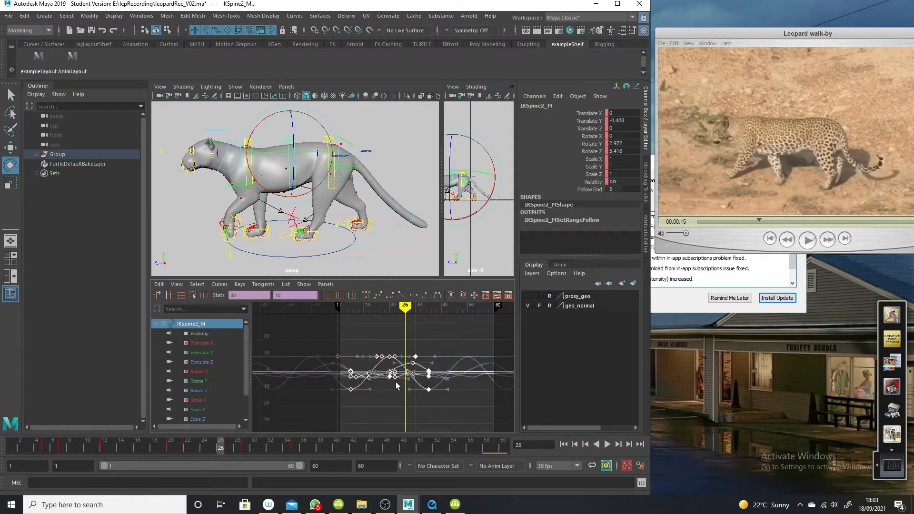
left_click(12, 186)
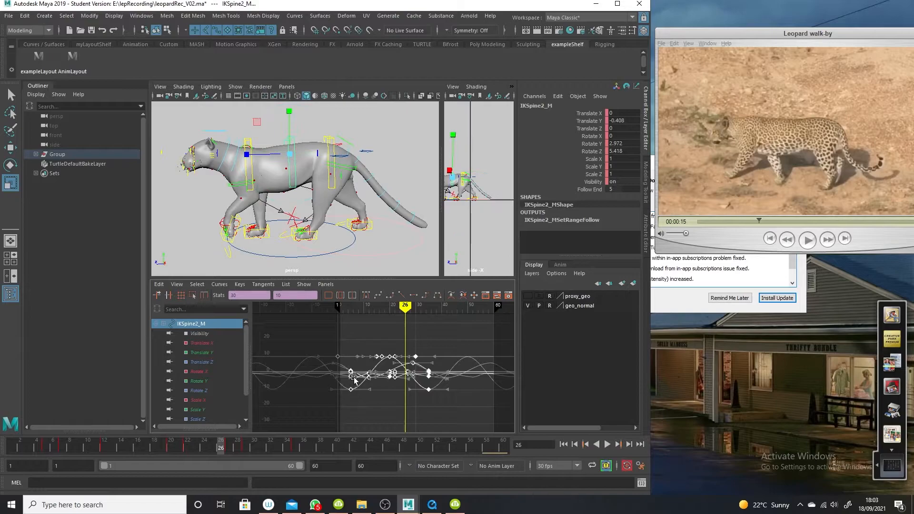
key("f")
middle_click_drag(378, 377, 377, 379)
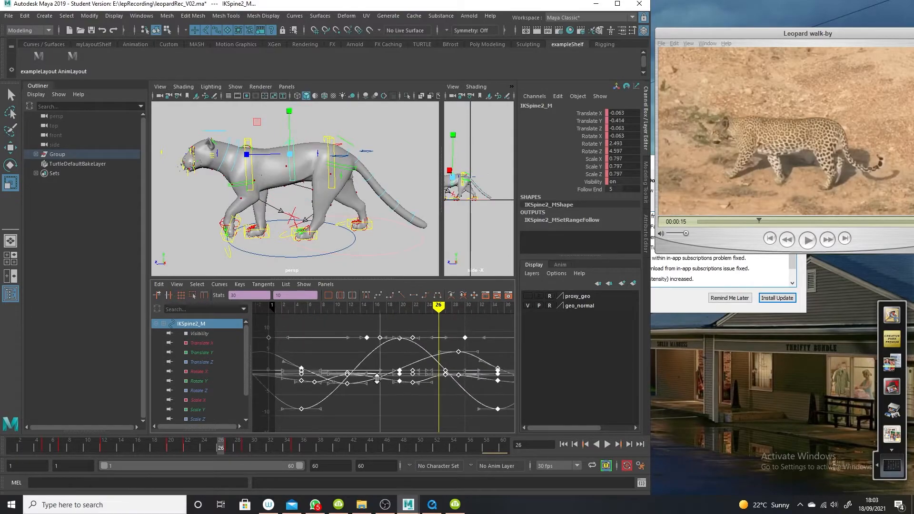
key("ctrl+z")
key("ctrl+z")
key("ctrl+z")
key("ctrl+z")
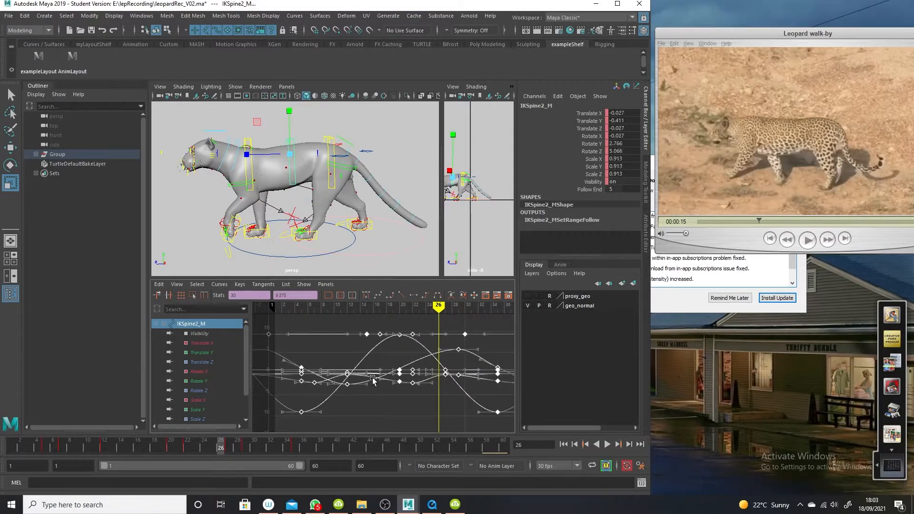
- Scale down the amplitude of only IKSpine2_M's Translate and Rotate curves, bringing Rotate Y at frame 26 to about 1.828
left_click_drag(196, 418, 197, 410)
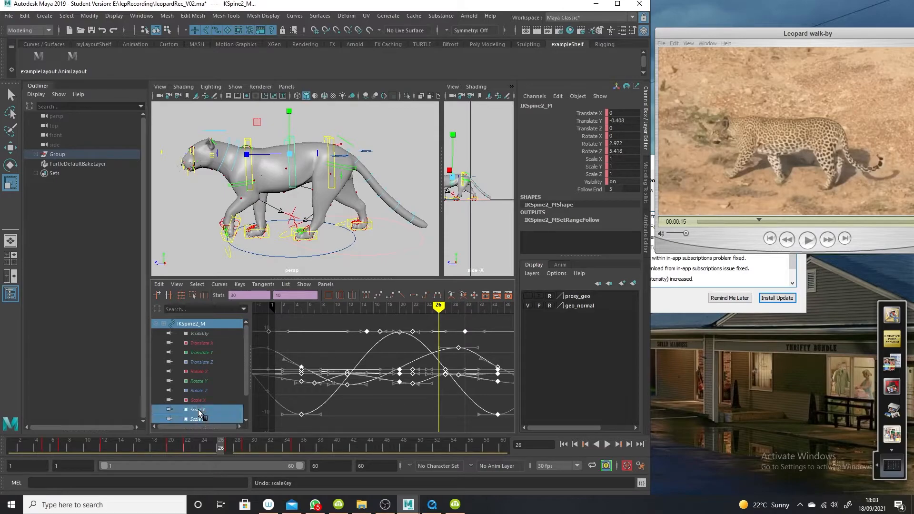
left_click(205, 343)
left_click_drag(210, 355, 210, 390, "shift")
scroll(437, 408, "down", 3)
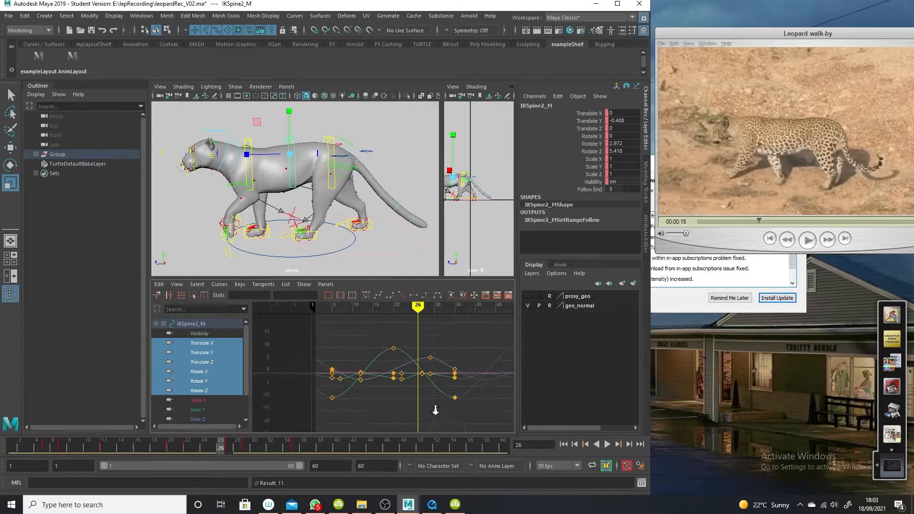
left_click_drag(476, 340, 300, 429)
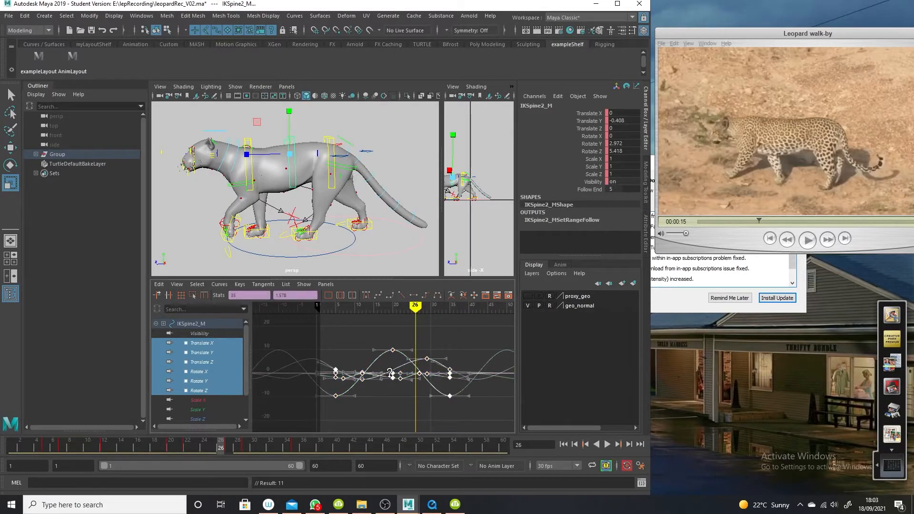
middle_click_drag(388, 374, 387, 383, "shift")
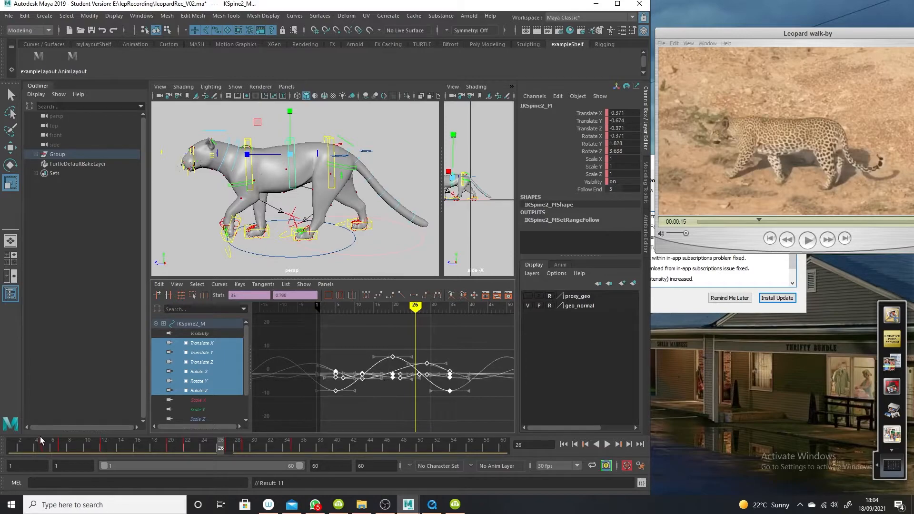
- Play the walk cycle in place to check the spine motion, replaying from frame 1 with FKbackLegScapular_L selected
key("alt+v")
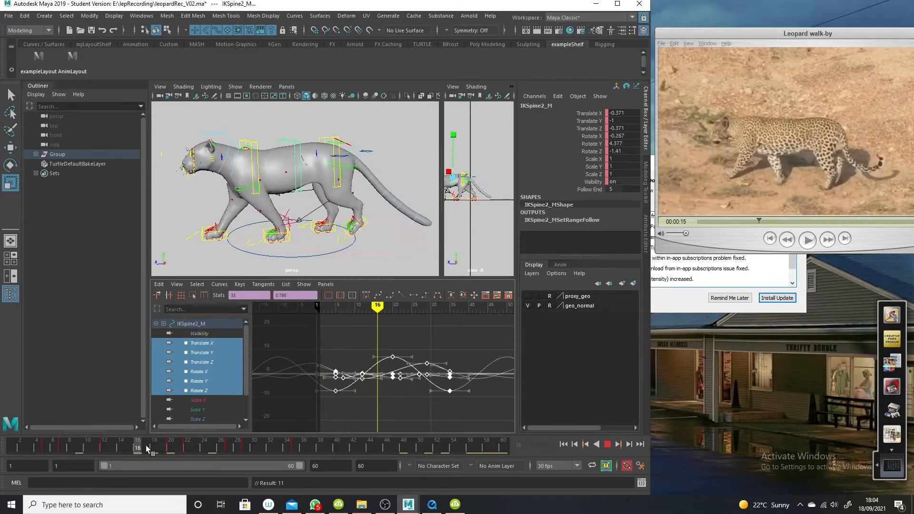
left_click_drag(138, 434, 0, 390)
left_click(398, 125)
left_click(360, 168)
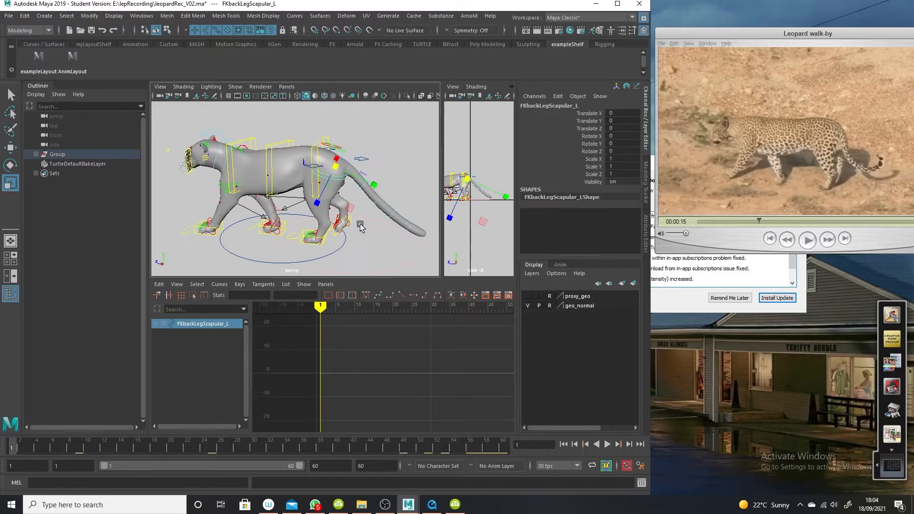
key("alt+v")
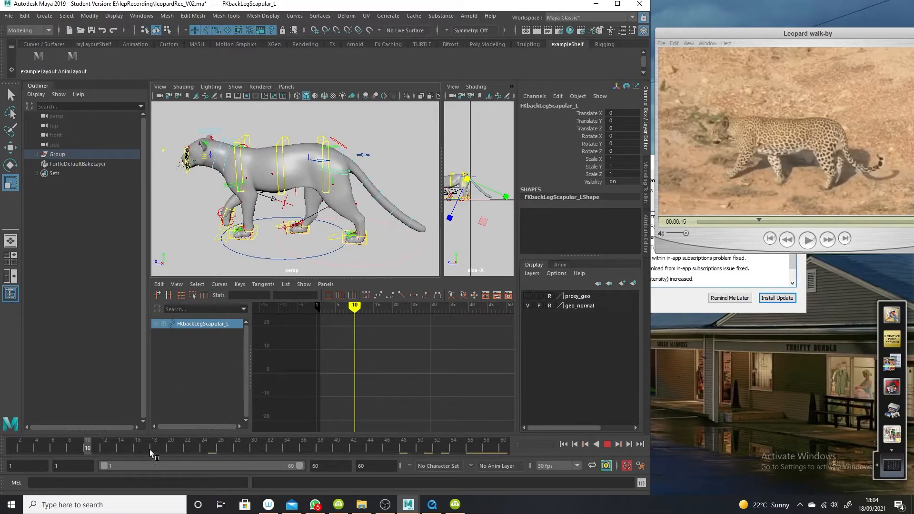
- Stop playback at frame 24, test-move FKbackLegScapular_L, and scrub through the walk to examine the hip motion
left_click(205, 449)
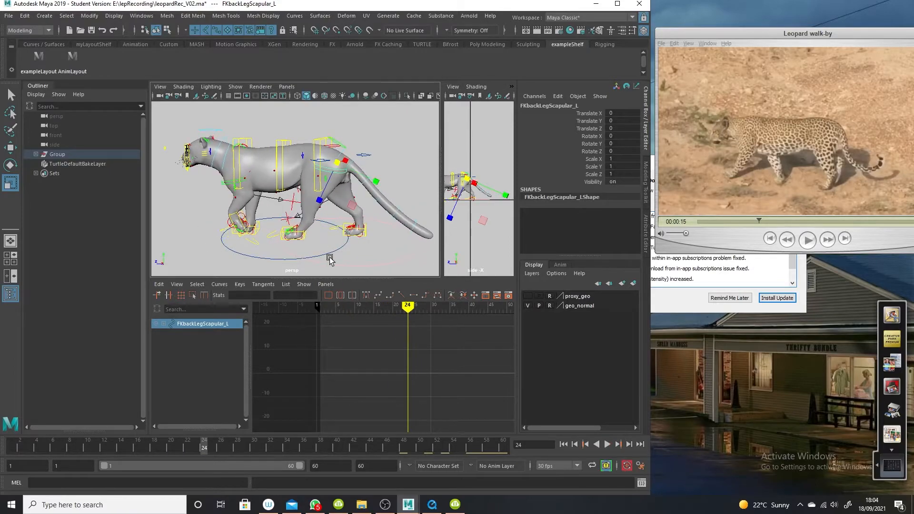
left_click(10, 148)
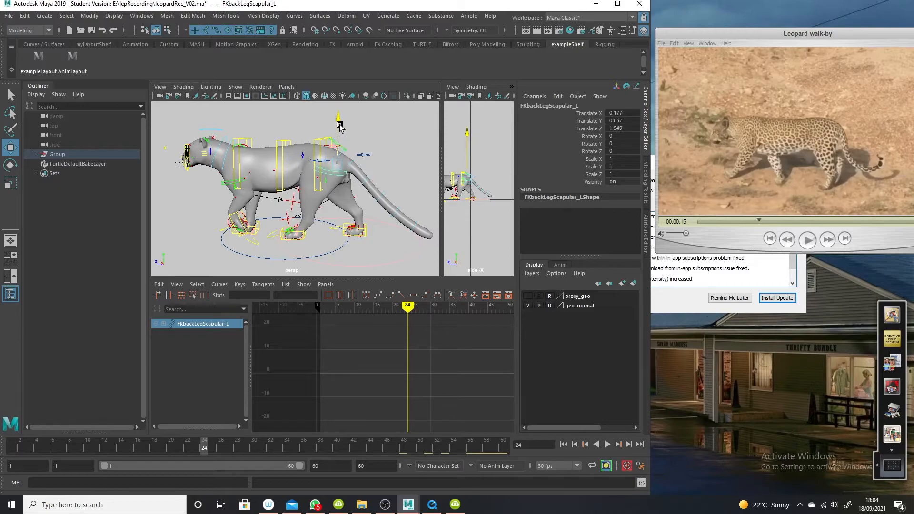
left_click_drag(104, 440, 232, 427)
left_click_drag(314, 227, 333, 259, "alt")
left_click_drag(291, 439, 104, 450)
- Try shifting the first and last keys of FKNeck_M's Rotate Z curve, and undo the edit
left_click(241, 145)
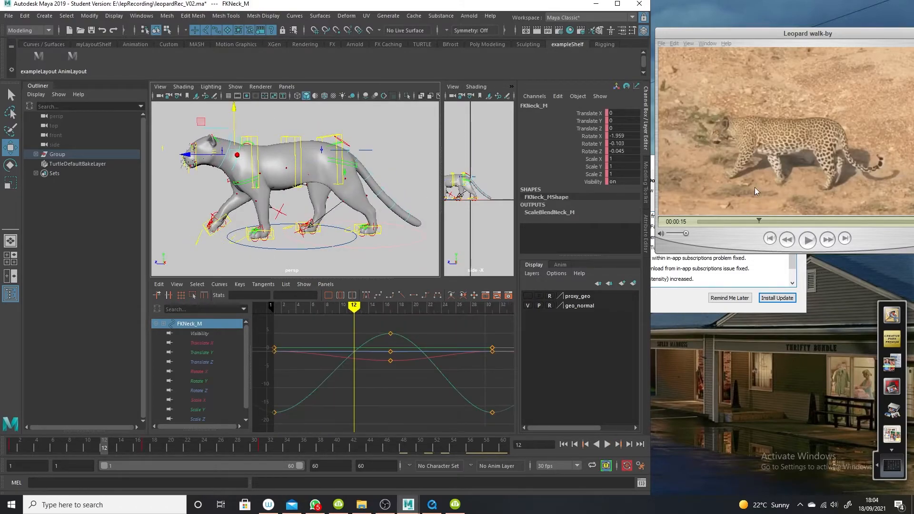
left_click_drag(28, 452, 10, 452)
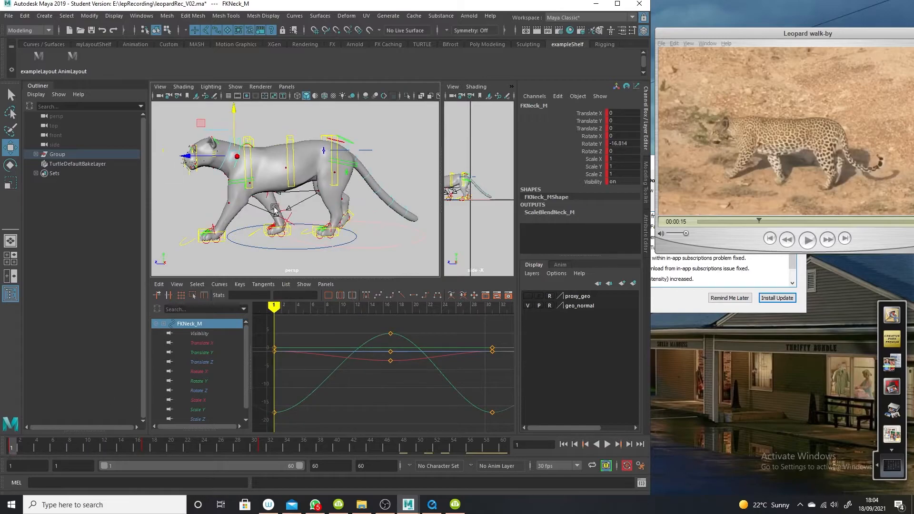
left_click(10, 165)
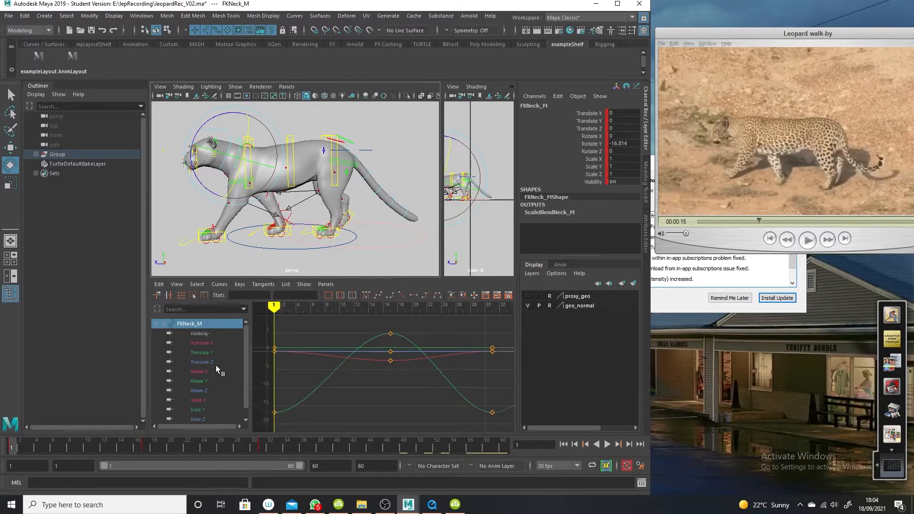
left_click(203, 390)
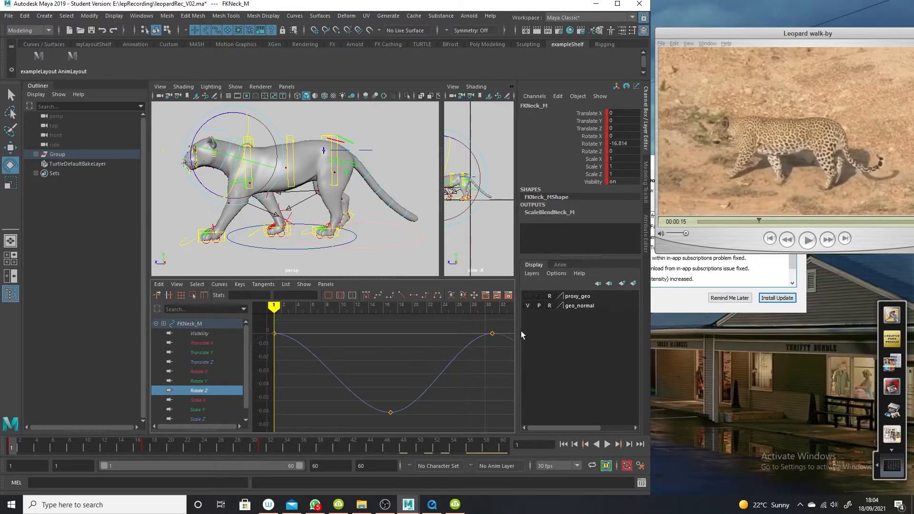
left_click_drag(275, 367, 276, 367)
mouse_move(310, 337)
middle_mouse_down("shift")
mouse_move(308, 349)
mouse_move(307, 342)
middle_mouse_up("shift")
key("ctrl+z")
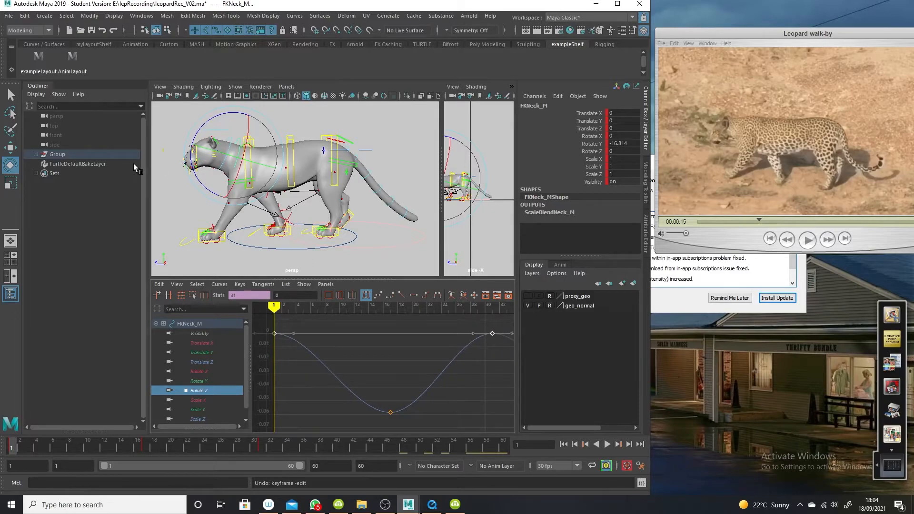
- Rotate FKNeck_M at frame 1 to lower the head, bringing its Rotate Z to about 10.084
left_click_drag(196, 130, 190, 137)
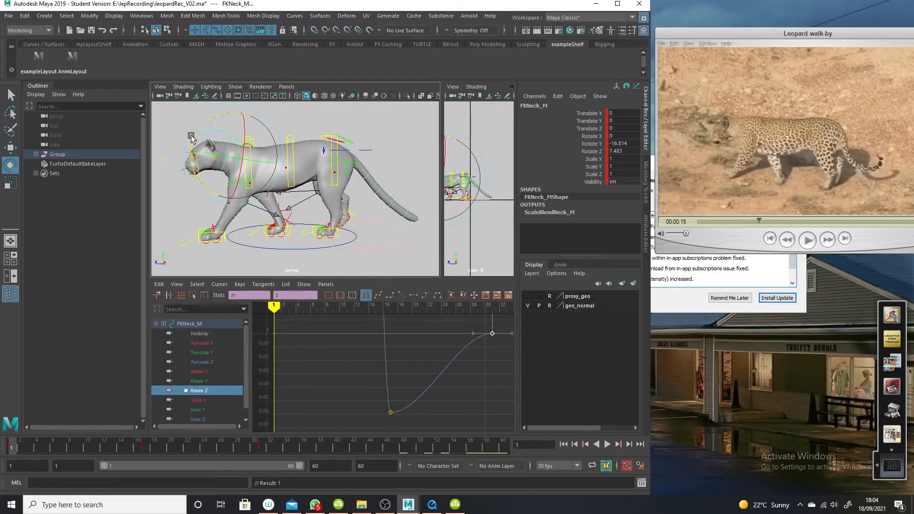
scroll(389, 361, "down", 10)
right_click_drag(419, 407, 448, 404, "alt")
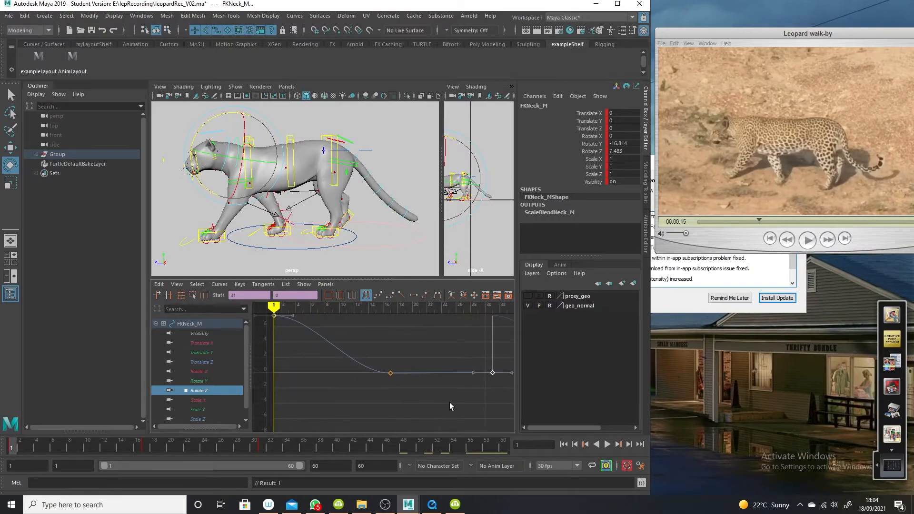
key("f")
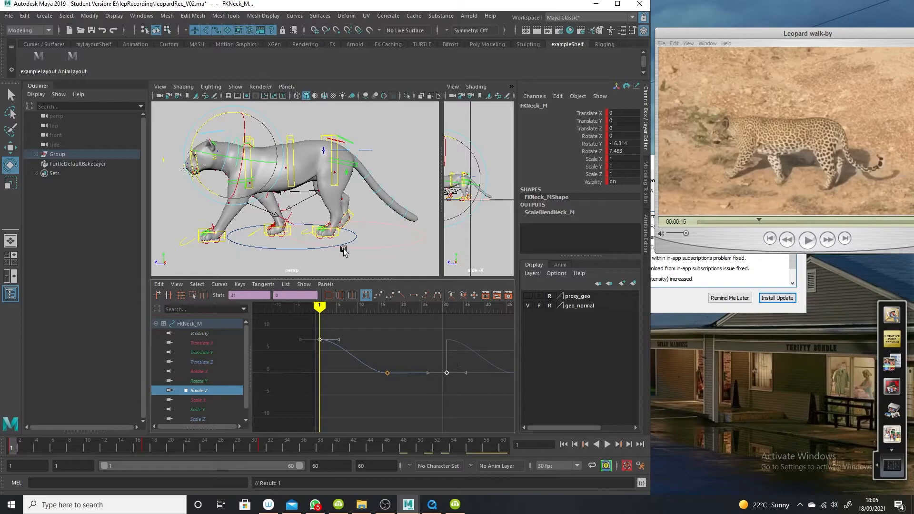
left_click_drag(229, 124, 229, 129)
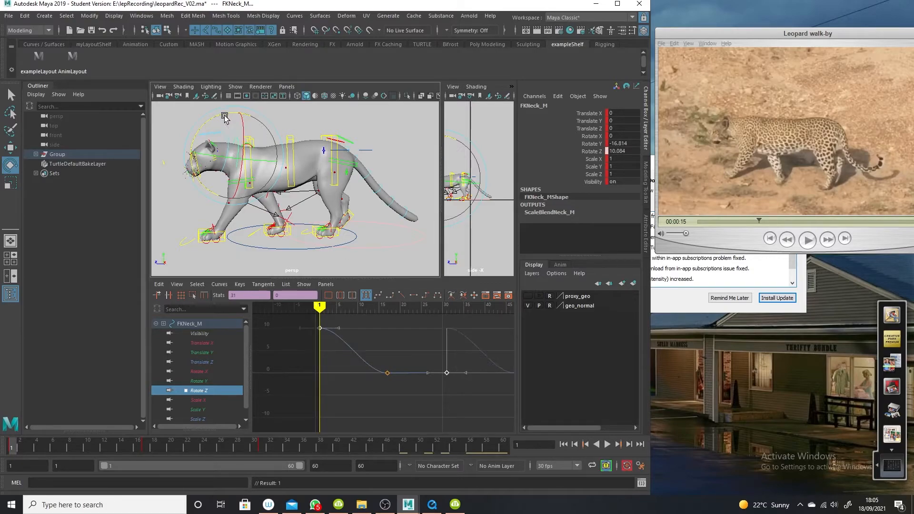
- Copy all of IKSpine3_M's Translate Y keys with the current time at frame 1
left_click(217, 161)
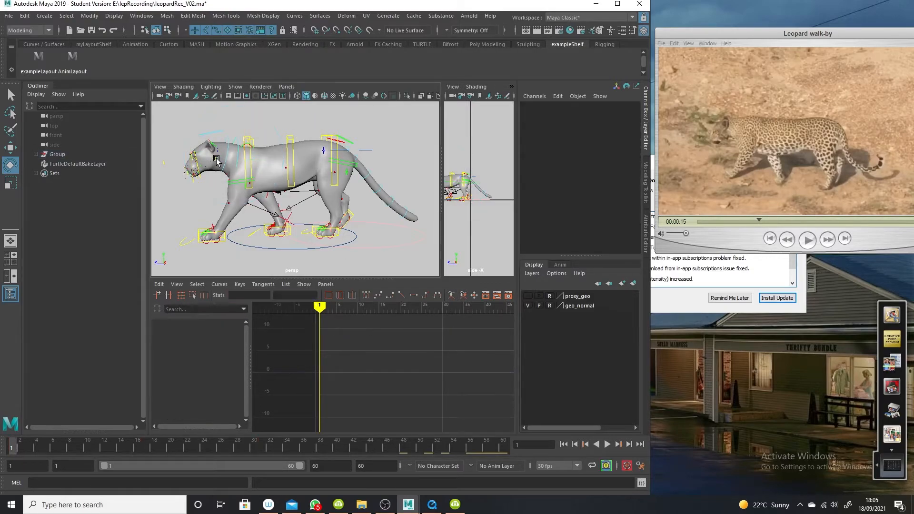
left_click(249, 141)
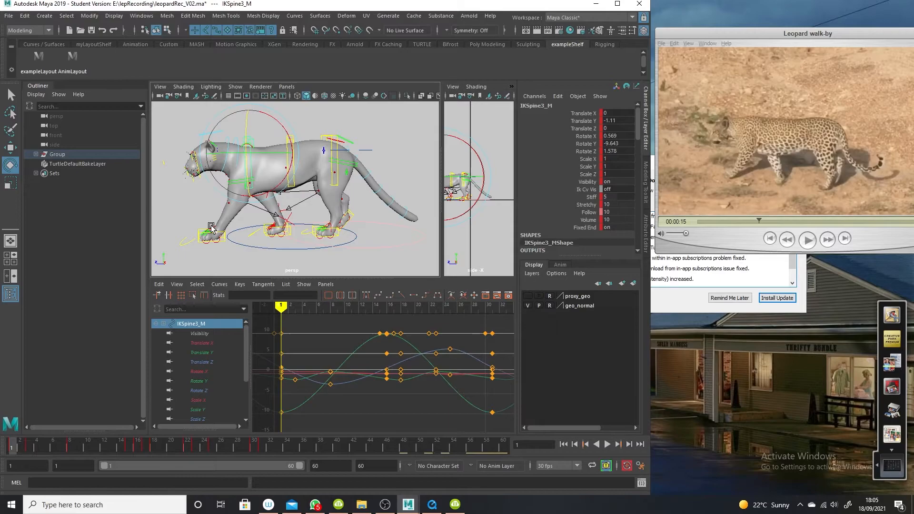
left_click(203, 351)
scroll(419, 398, "down", 3)
left_click_drag(455, 340, 276, 429)
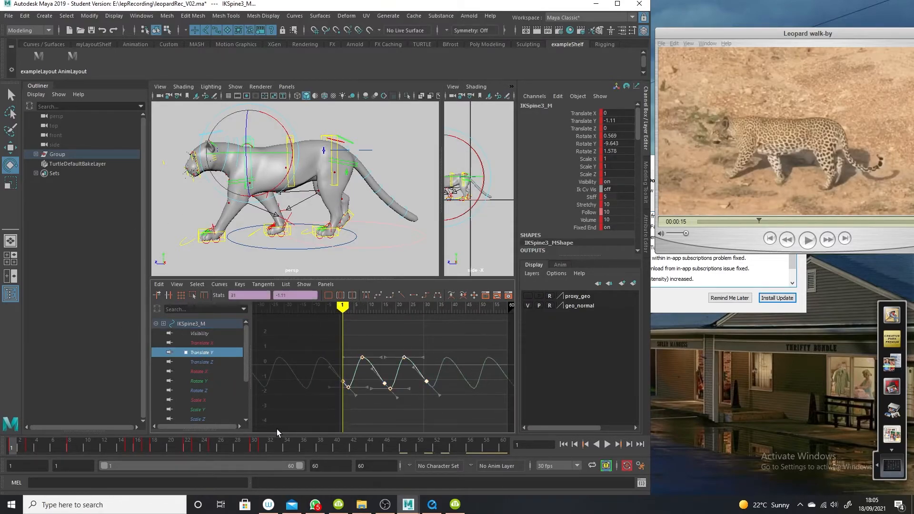
mouse_move(10, 447)
left_mouse_down()
mouse_move(46, 446)
mouse_move(11, 447)
left_mouse_up()
left_click(464, 360)
left_click_drag(292, 416, 292, 415)
left_click(159, 284)
left_click(179, 333)
- Delete FKNeck_M's Rotate Z keys beyond frame 1 and paste the copied spine curve into that channel at frame 1
left_click(242, 156)
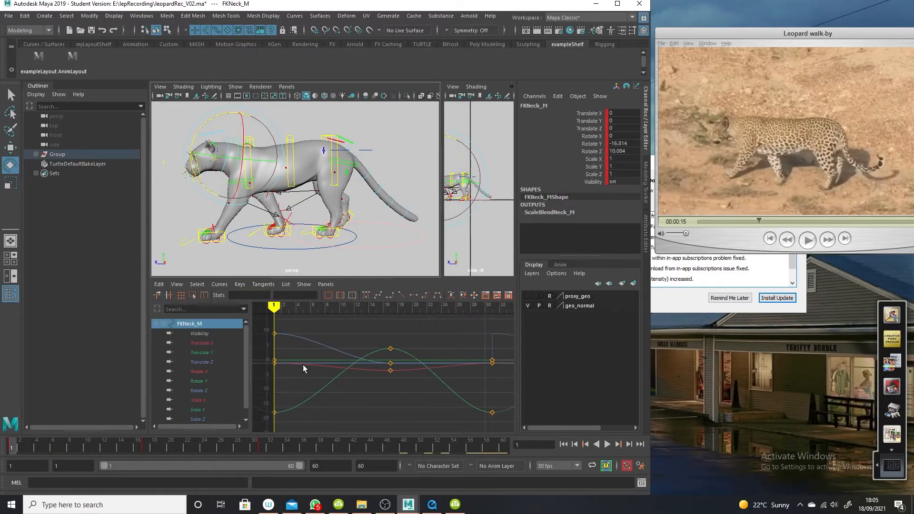
left_click(201, 390)
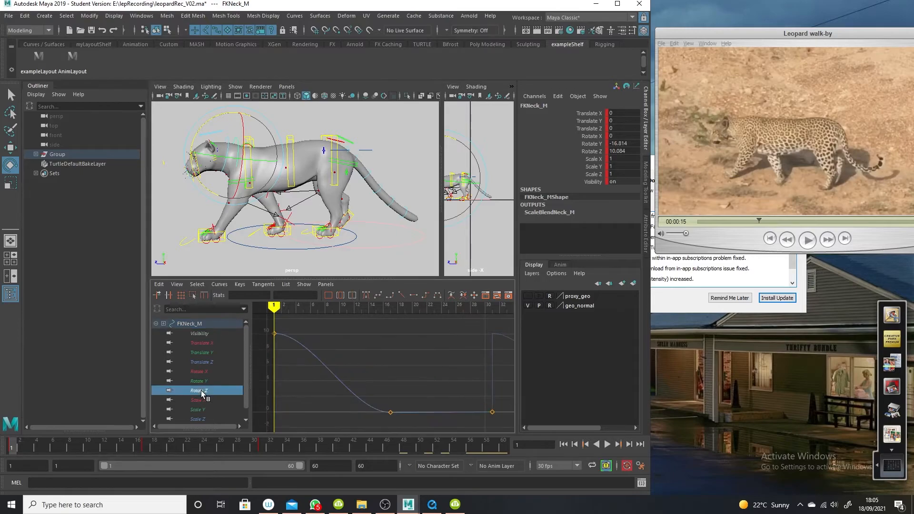
key("f")
left_click_drag(473, 377, 367, 420)
key("Delete")
left_click_drag(351, 330, 307, 364)
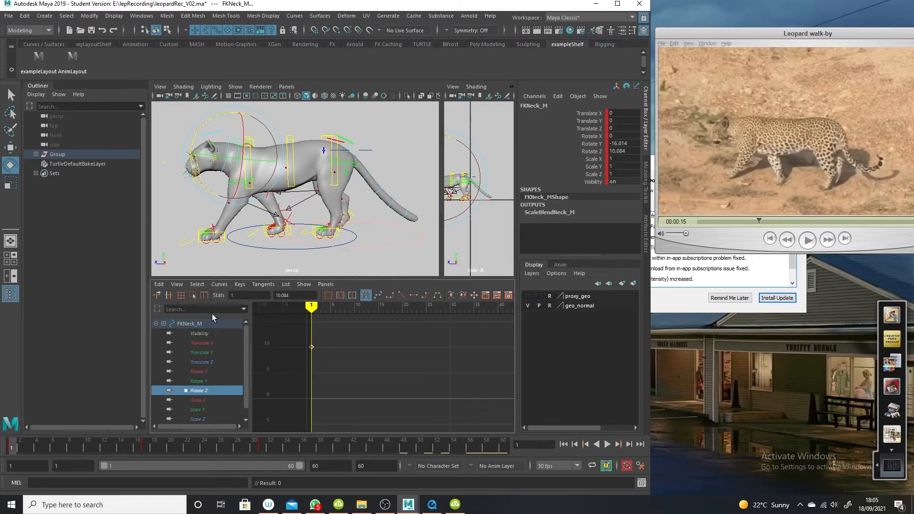
left_click(159, 284)
left_click(194, 341)
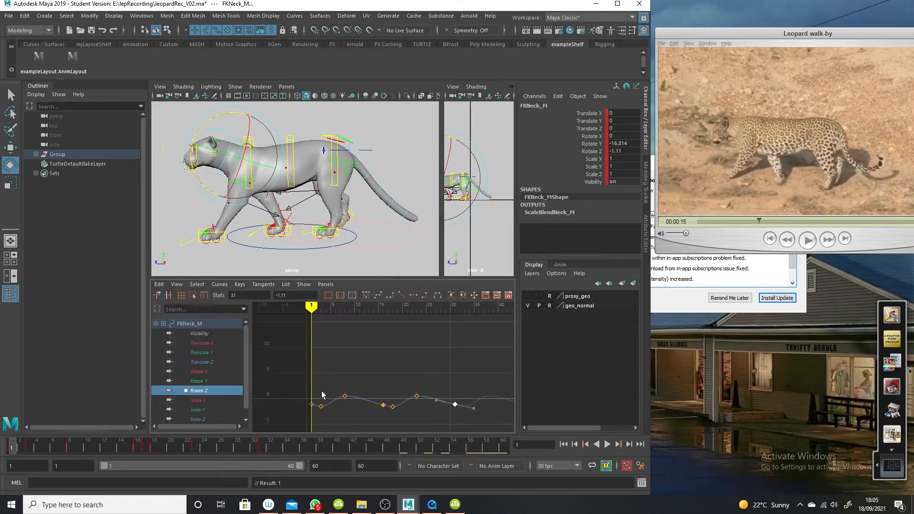
- Shift FKNeck_M's whole Rotate Z curve two frames later and raise it to about 9.199 at frame 3
left_click_drag(487, 378, 297, 431)
left_click_drag(303, 442, 310, 417, "shift")
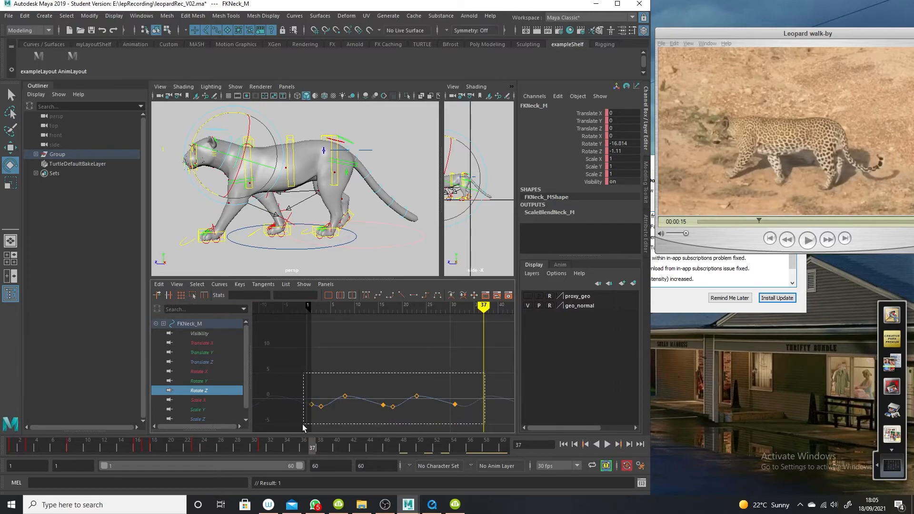
middle_click_drag(304, 416, 369, 371, "shift")
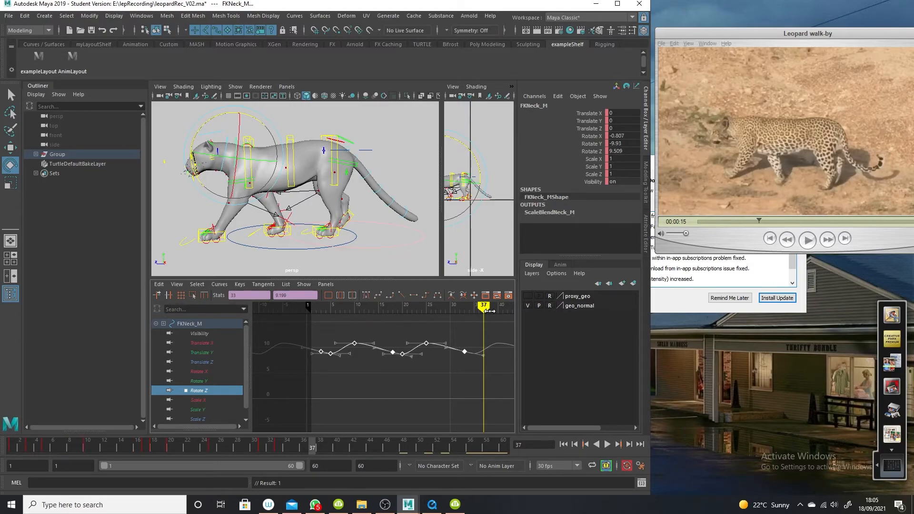
key("alt+v")
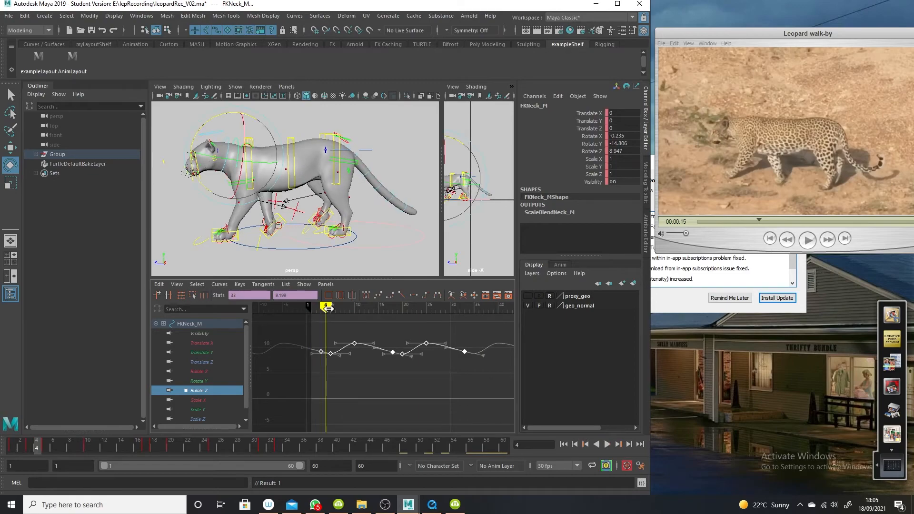
key("alt+v")
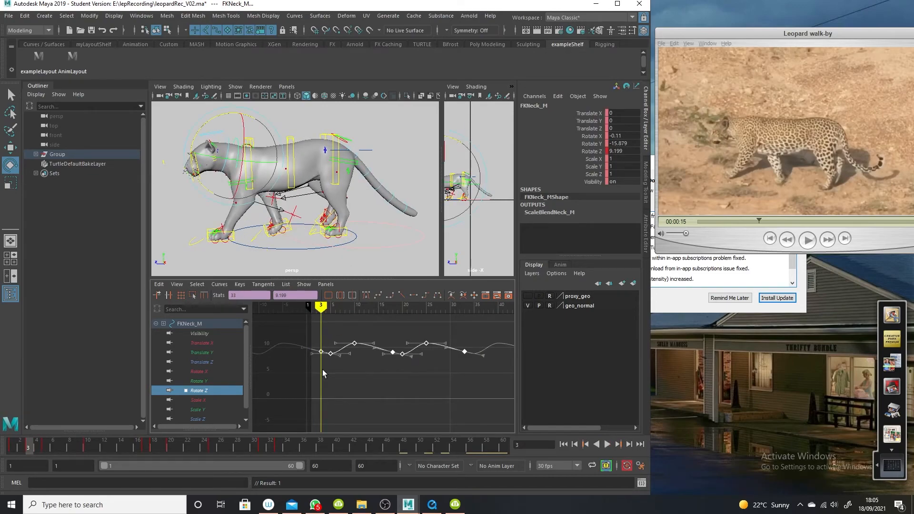
- Copy FKNeck_M's offset Rotate Z keys at frame 3 and set a key on FKNeck1_M at frame 6
left_click(159, 285)
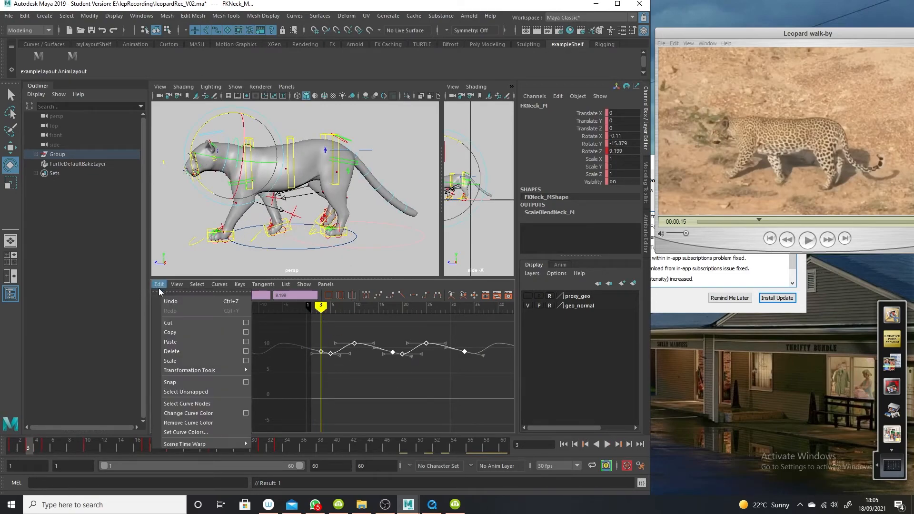
left_click(181, 333)
left_click(312, 119)
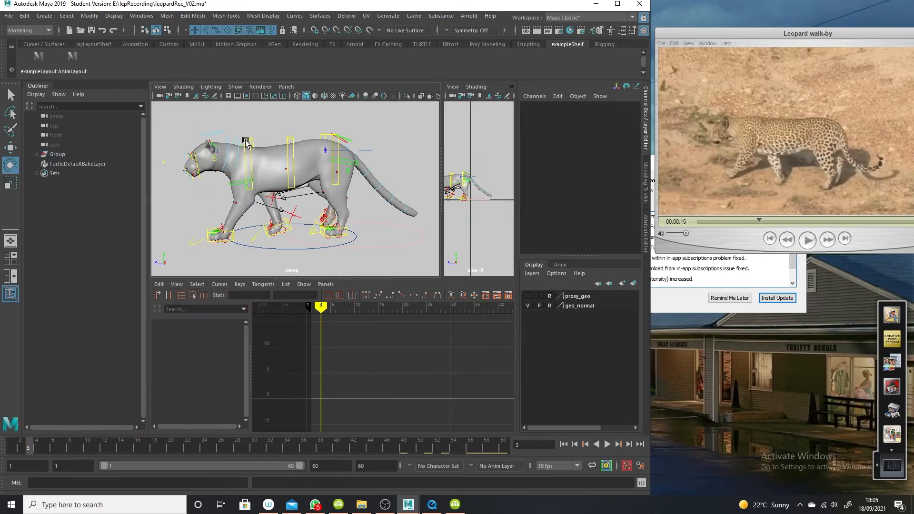
left_click(228, 142)
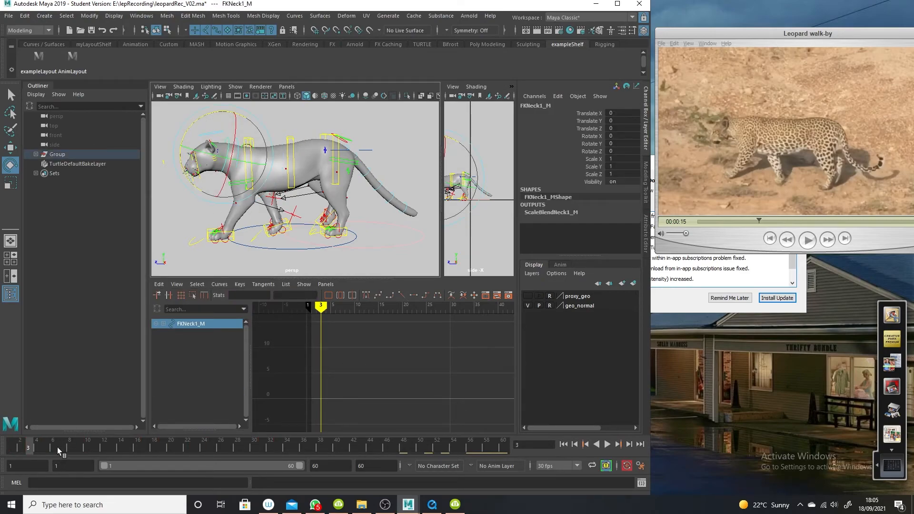
left_click_drag(57, 447, 84, 447)
key("s")
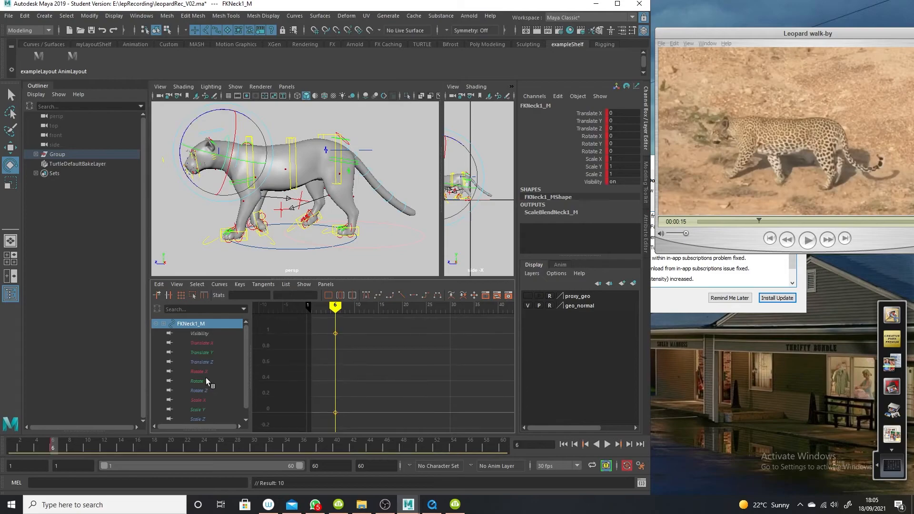
- Rotate FKNeck1_M to about 0.884 in Z at frame 6 and paste the copied curve over its Rotate Z key
left_click(207, 390)
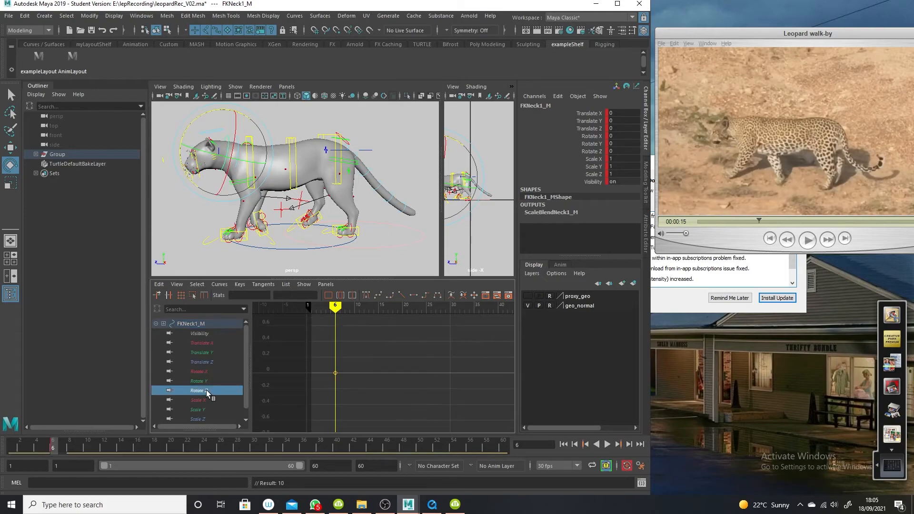
left_click(193, 127)
left_click_drag(193, 127, 223, 180)
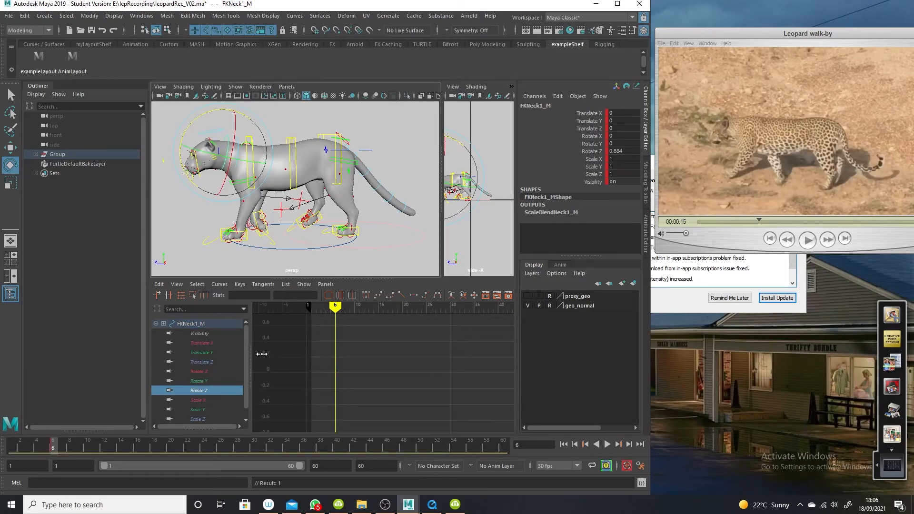
left_click(204, 390)
left_click_drag(318, 388, 352, 362)
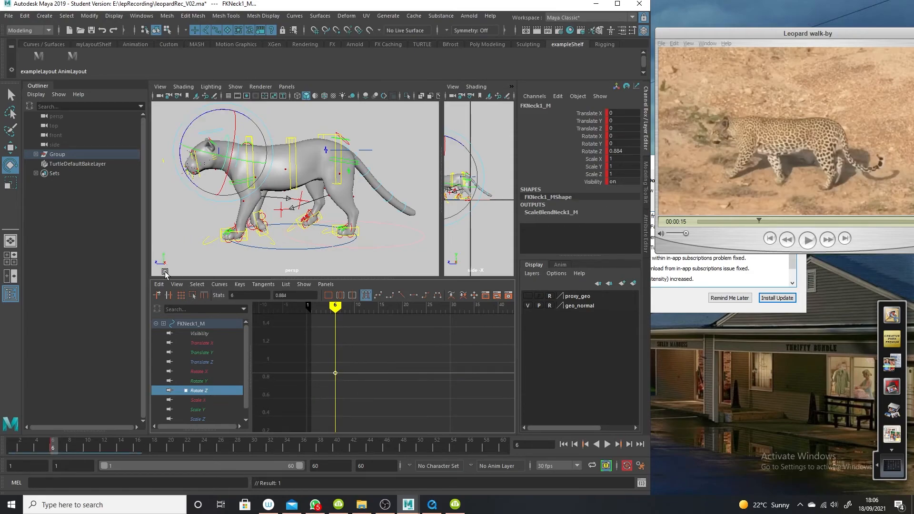
left_click(159, 284)
left_click(179, 341)
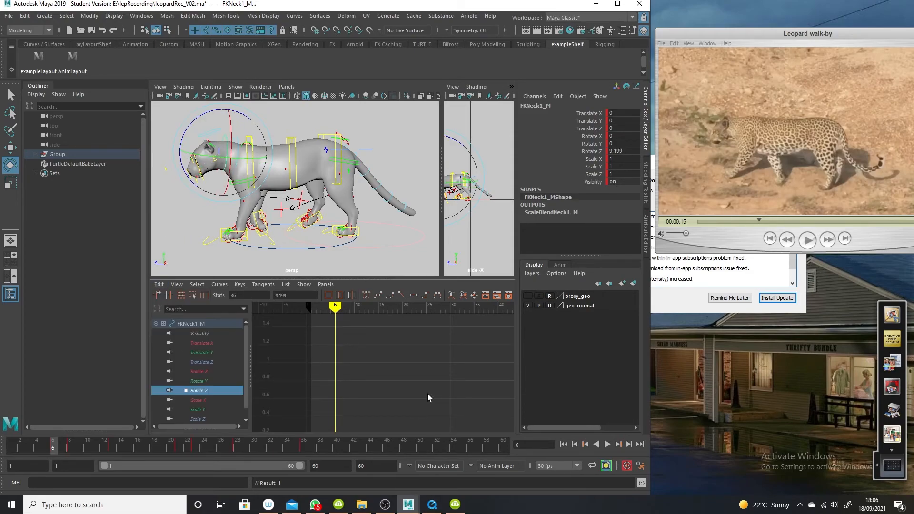
mouse_move(432, 361)
right_mouse_down("alt")
mouse_move(381, 380)
mouse_move(429, 366)
right_mouse_up("alt")
middle_click_drag(419, 362, 413, 433, "alt")
right_click_drag(414, 422, 421, 416, "alt")
middle_click_drag(422, 417, 416, 395, "alt")
- Set both the pre-infinity and post-infinity of FKNeck1_M's Rotate Z curve to Cycle
left_click(219, 285)
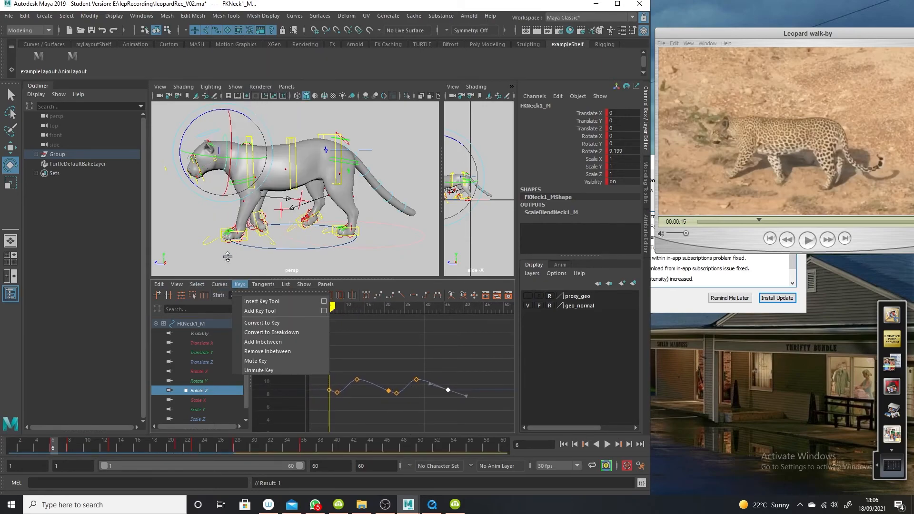
mouse_move(257, 50)
left_click(334, 60)
left_click(219, 284)
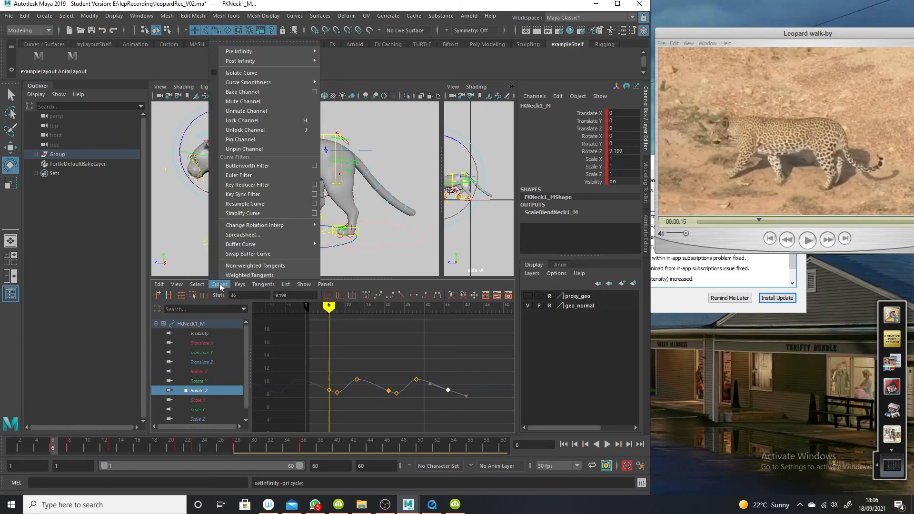
mouse_move(280, 60)
left_click(341, 59)
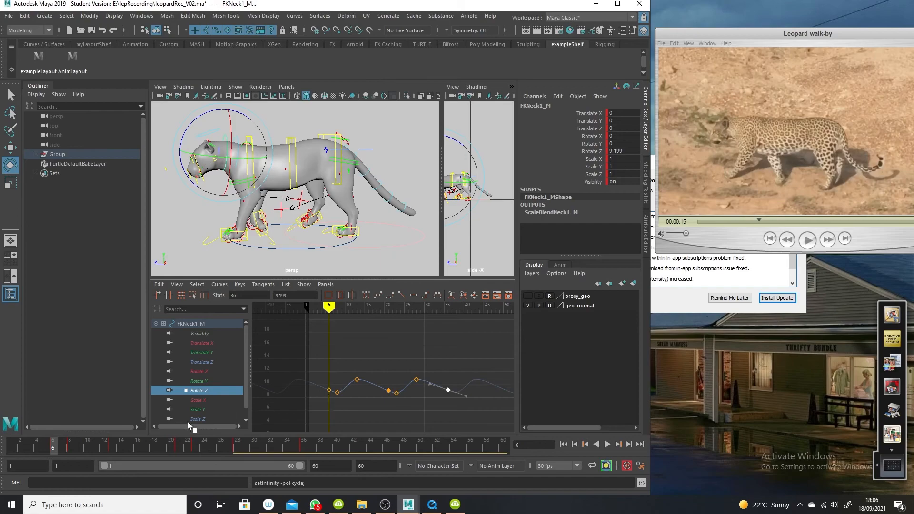
- Play the walk cycle to check the new up-and-down neck motion, restarting from frame 1
key("alt+v")
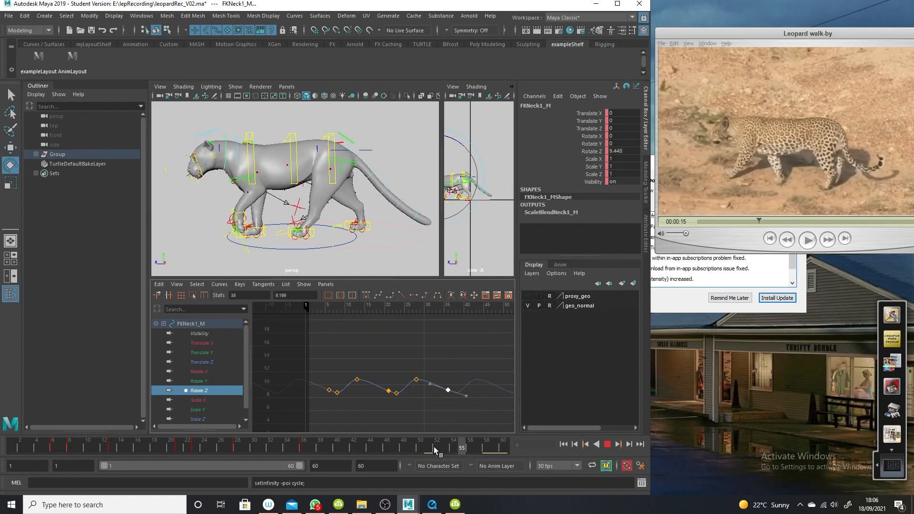
key("alt+shift+v")
left_click(606, 445)
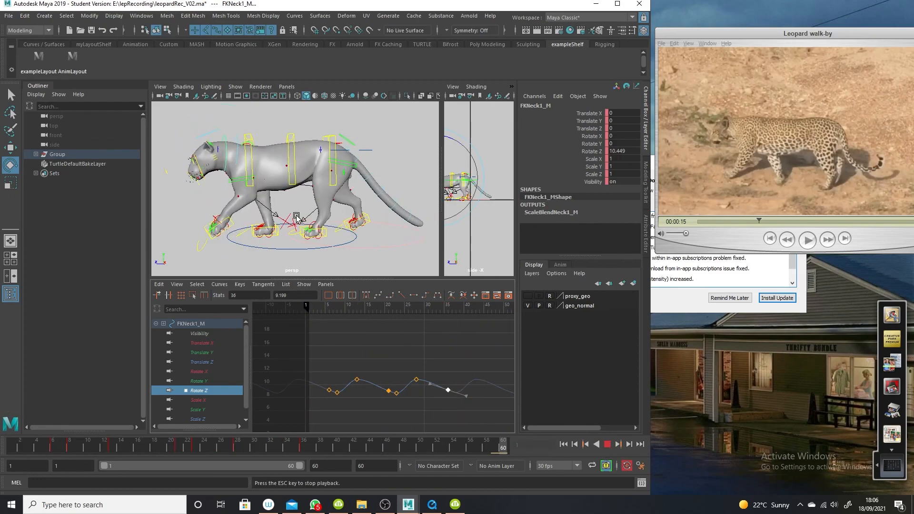